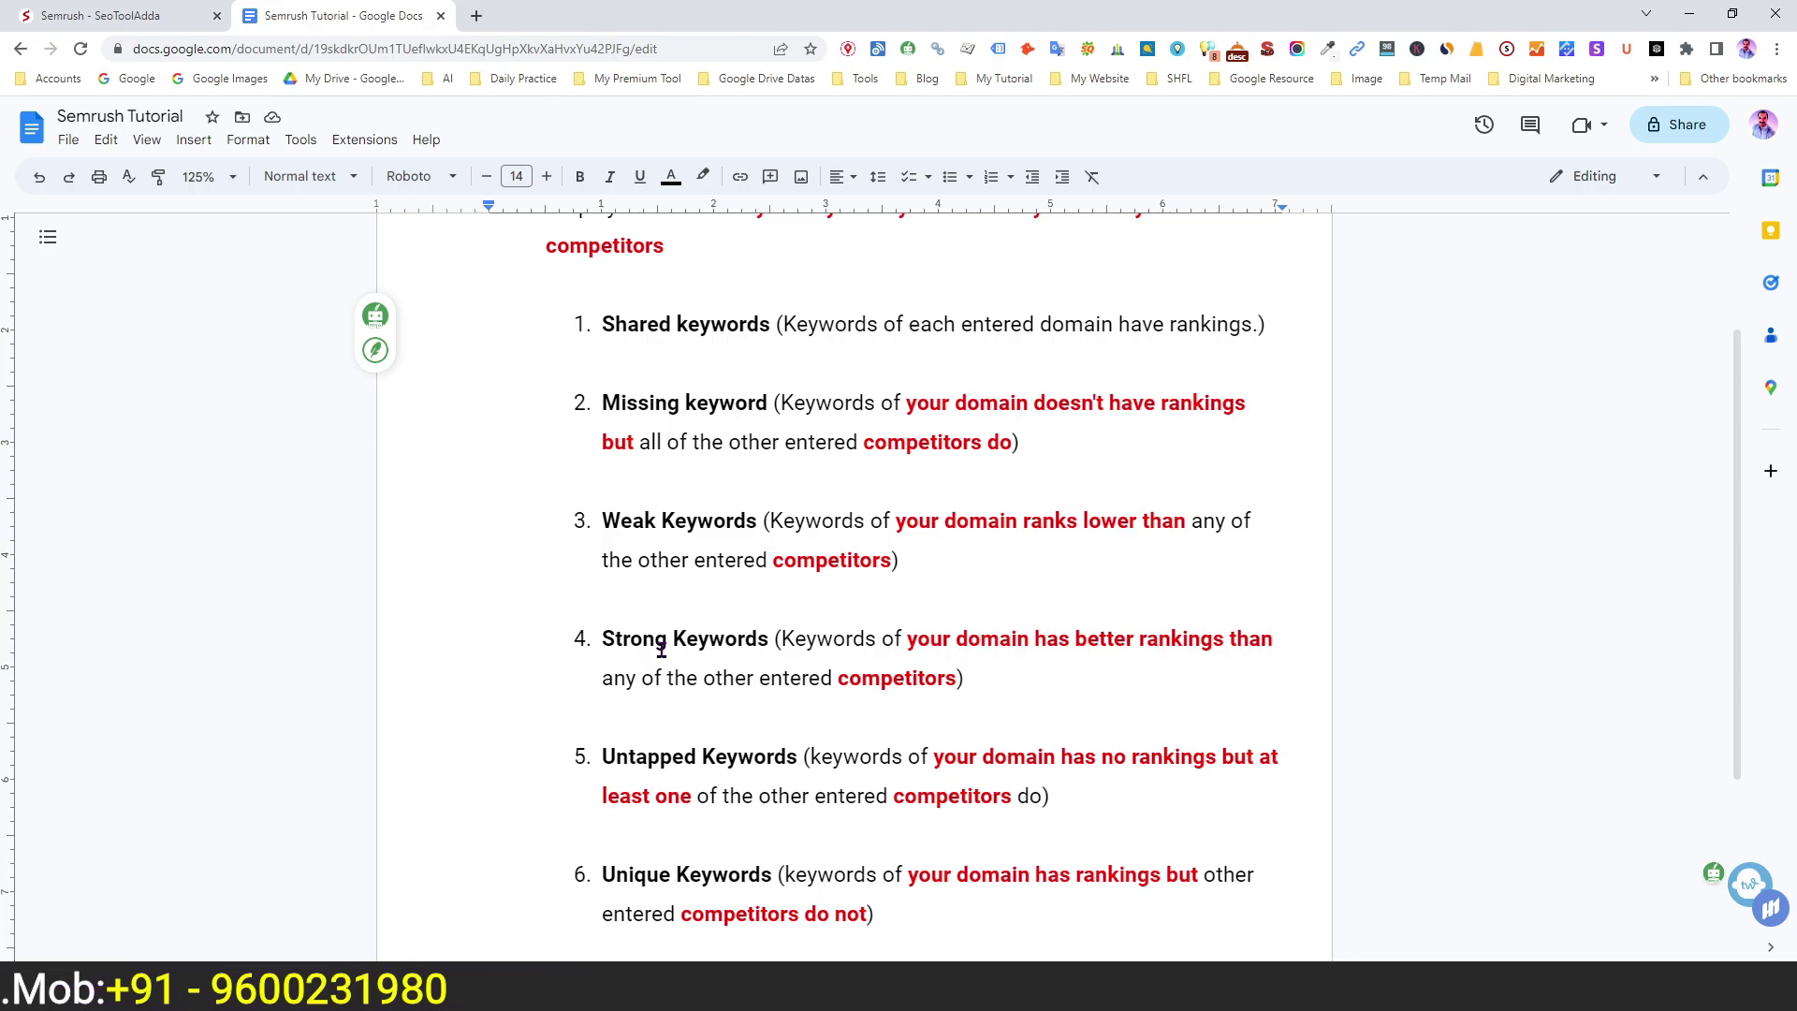
# Step: Review the keyword type definitions and the competitor domain list in the tutorial document, highlighting fita.in
pyautogui.scroll(-3, 660, 650)
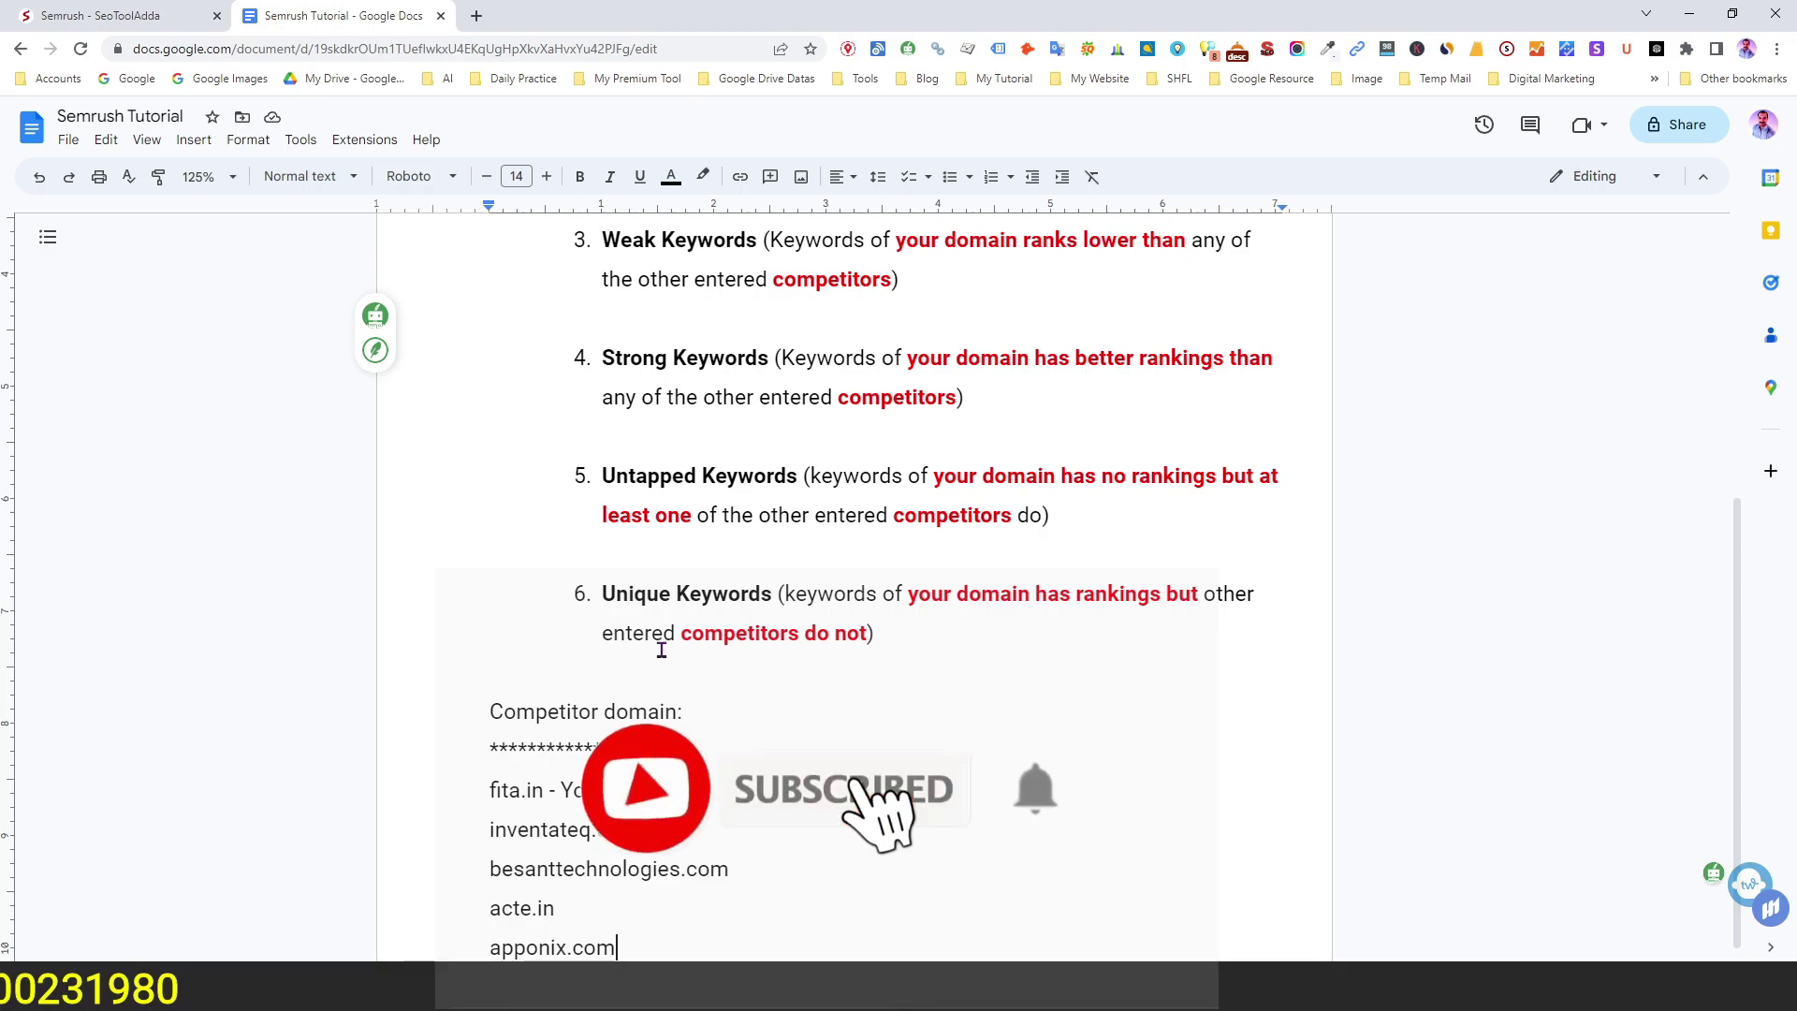
pyautogui.scroll(-1, 661, 649)
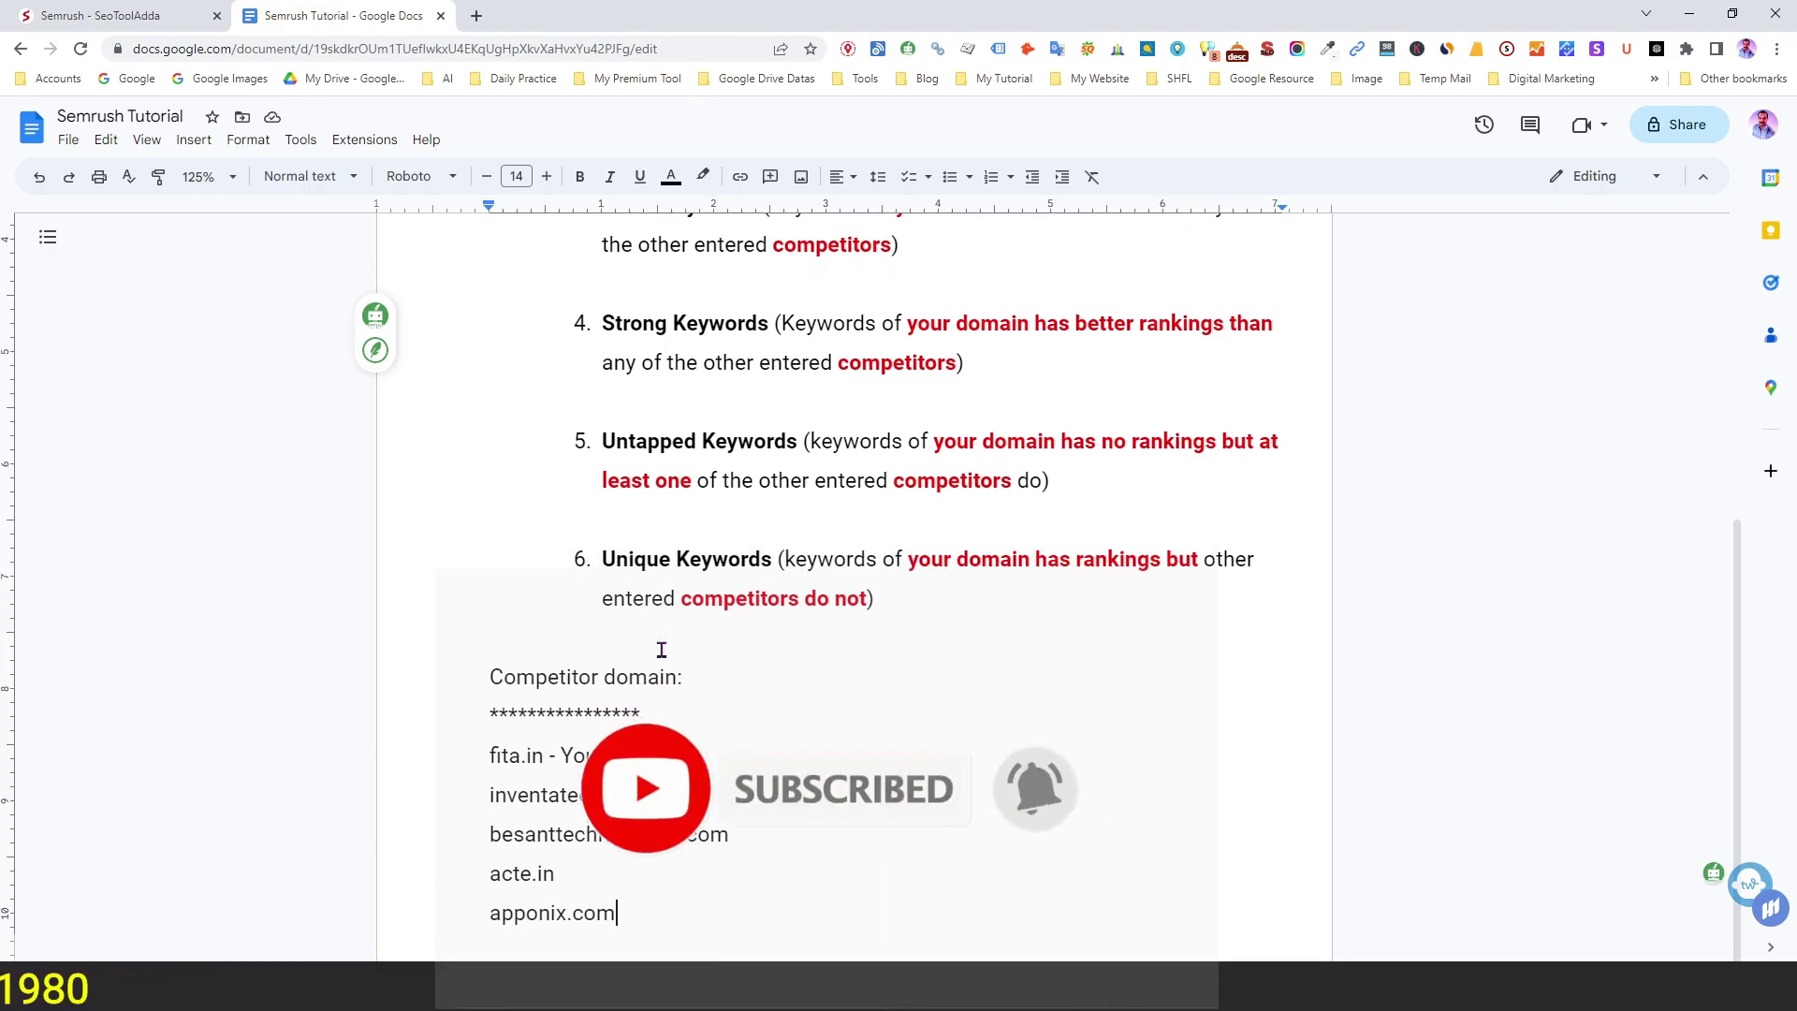
pyautogui.moveTo(545, 754); pyautogui.dragTo(487, 749)
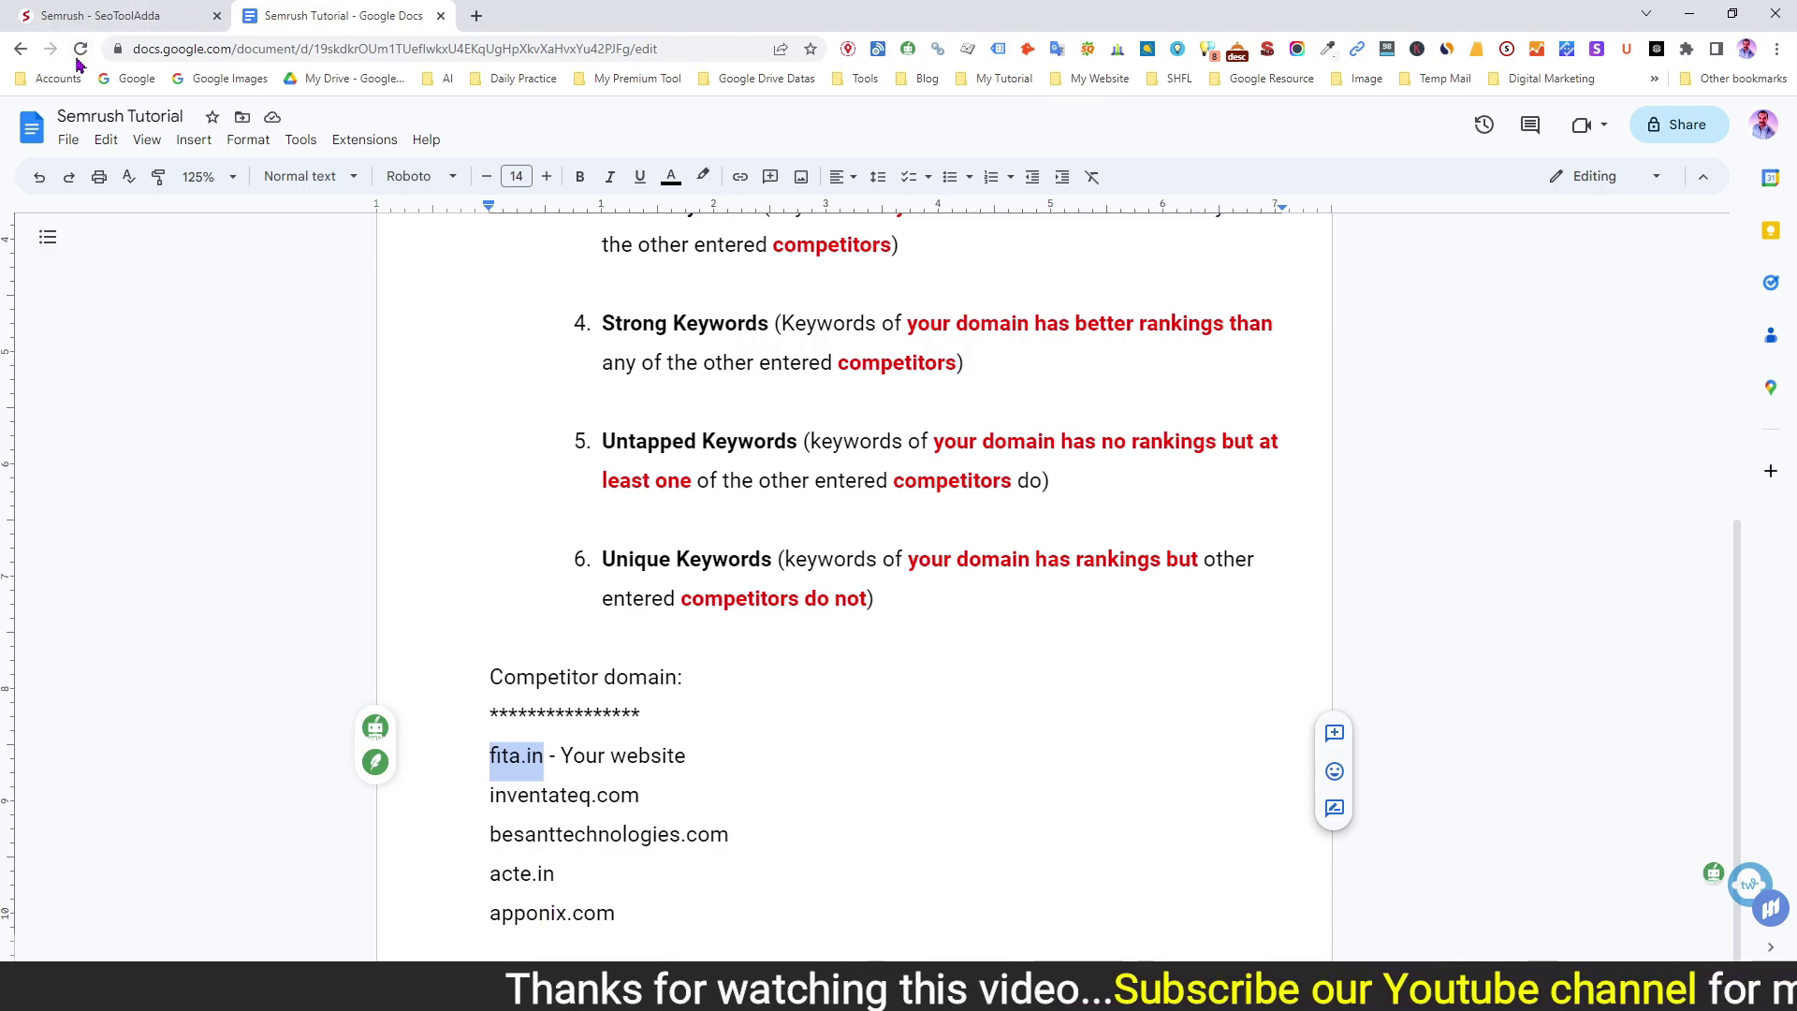
# Step: Switch to the SeoToolAdda page, launch Semrush from it and open the Keyword Gap tool
pyautogui.click(110, 13)
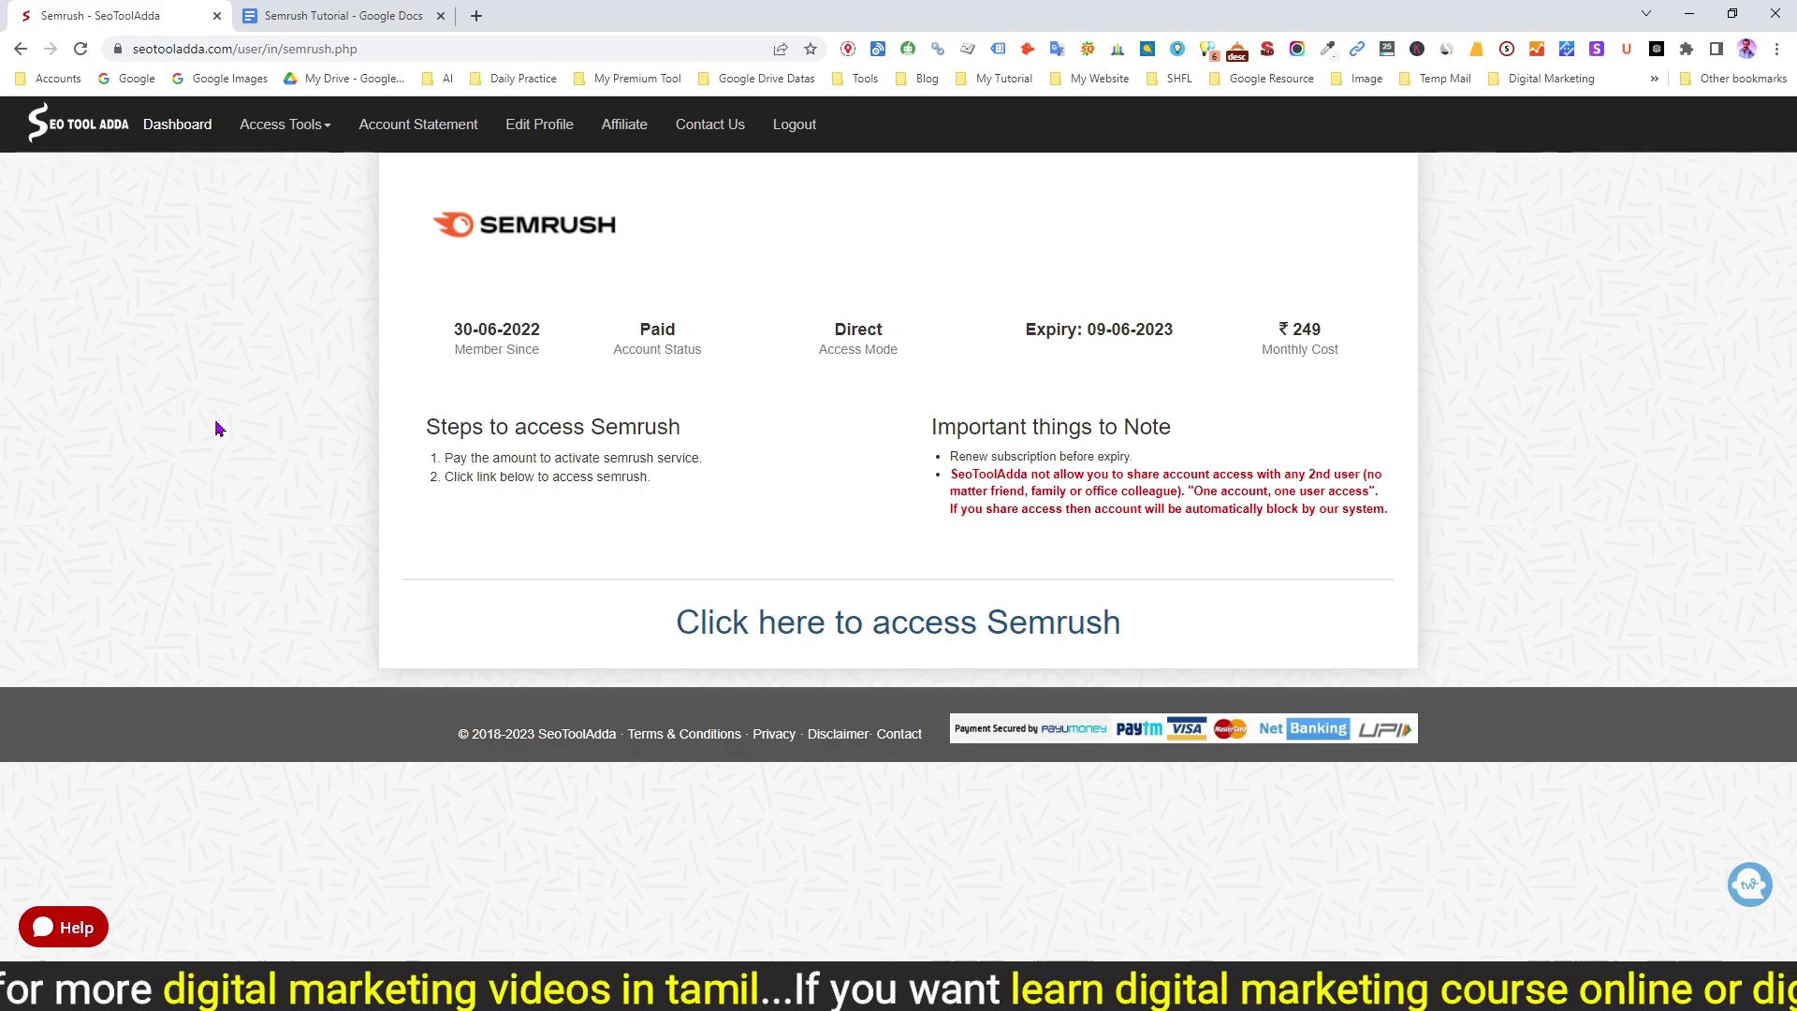
pyautogui.click(839, 637)
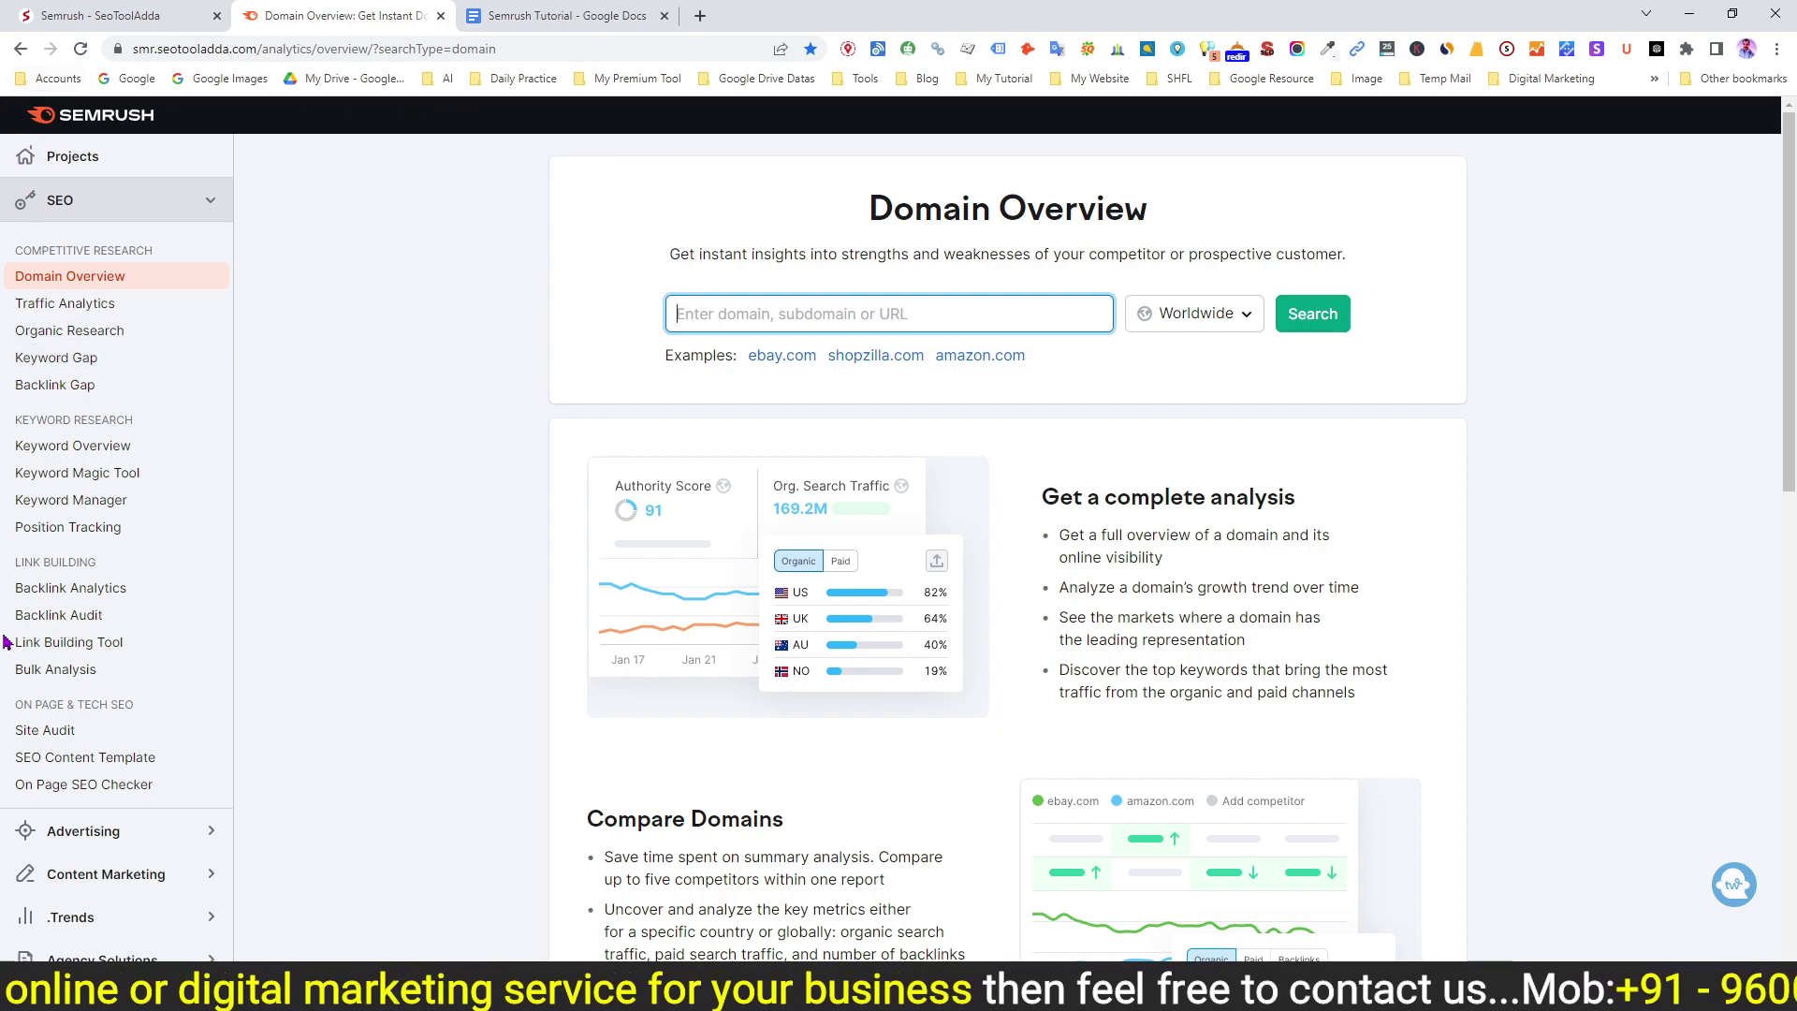
pyautogui.click(75, 372)
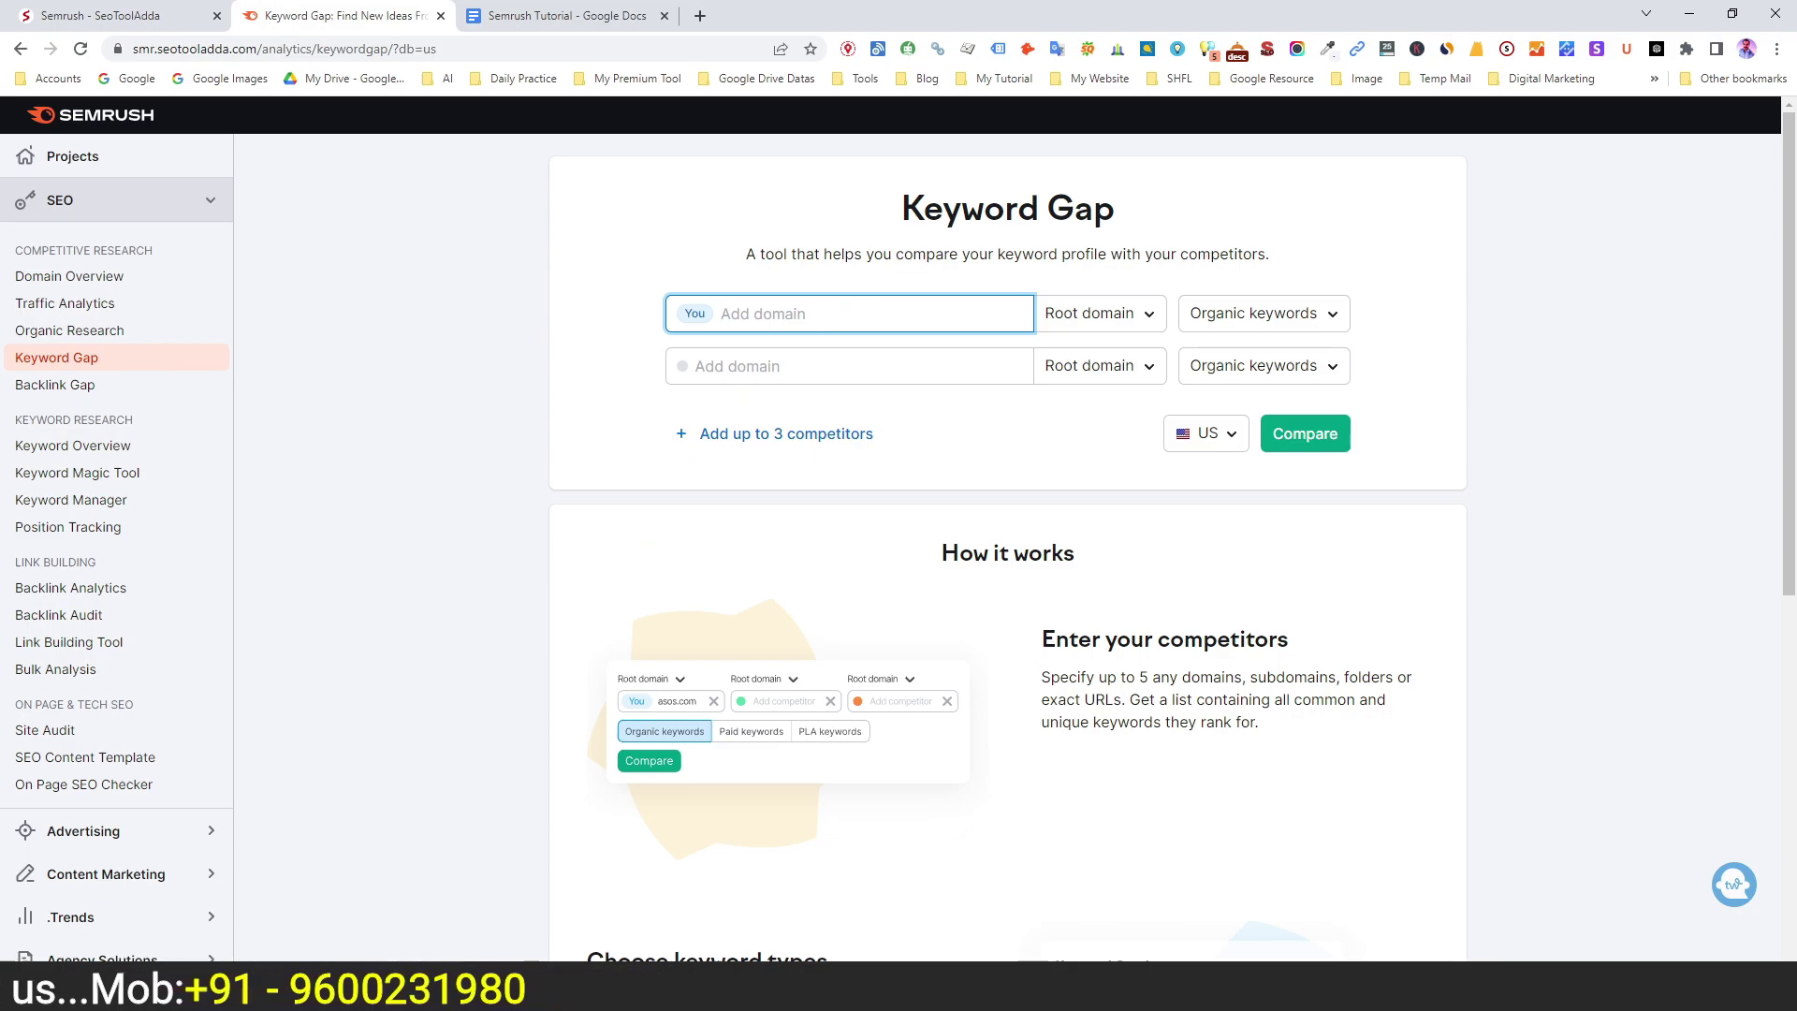
# Step: Copy fita.in from the tutorial document and enter it as your own domain in Keyword Gap
pyautogui.click(559, 16)
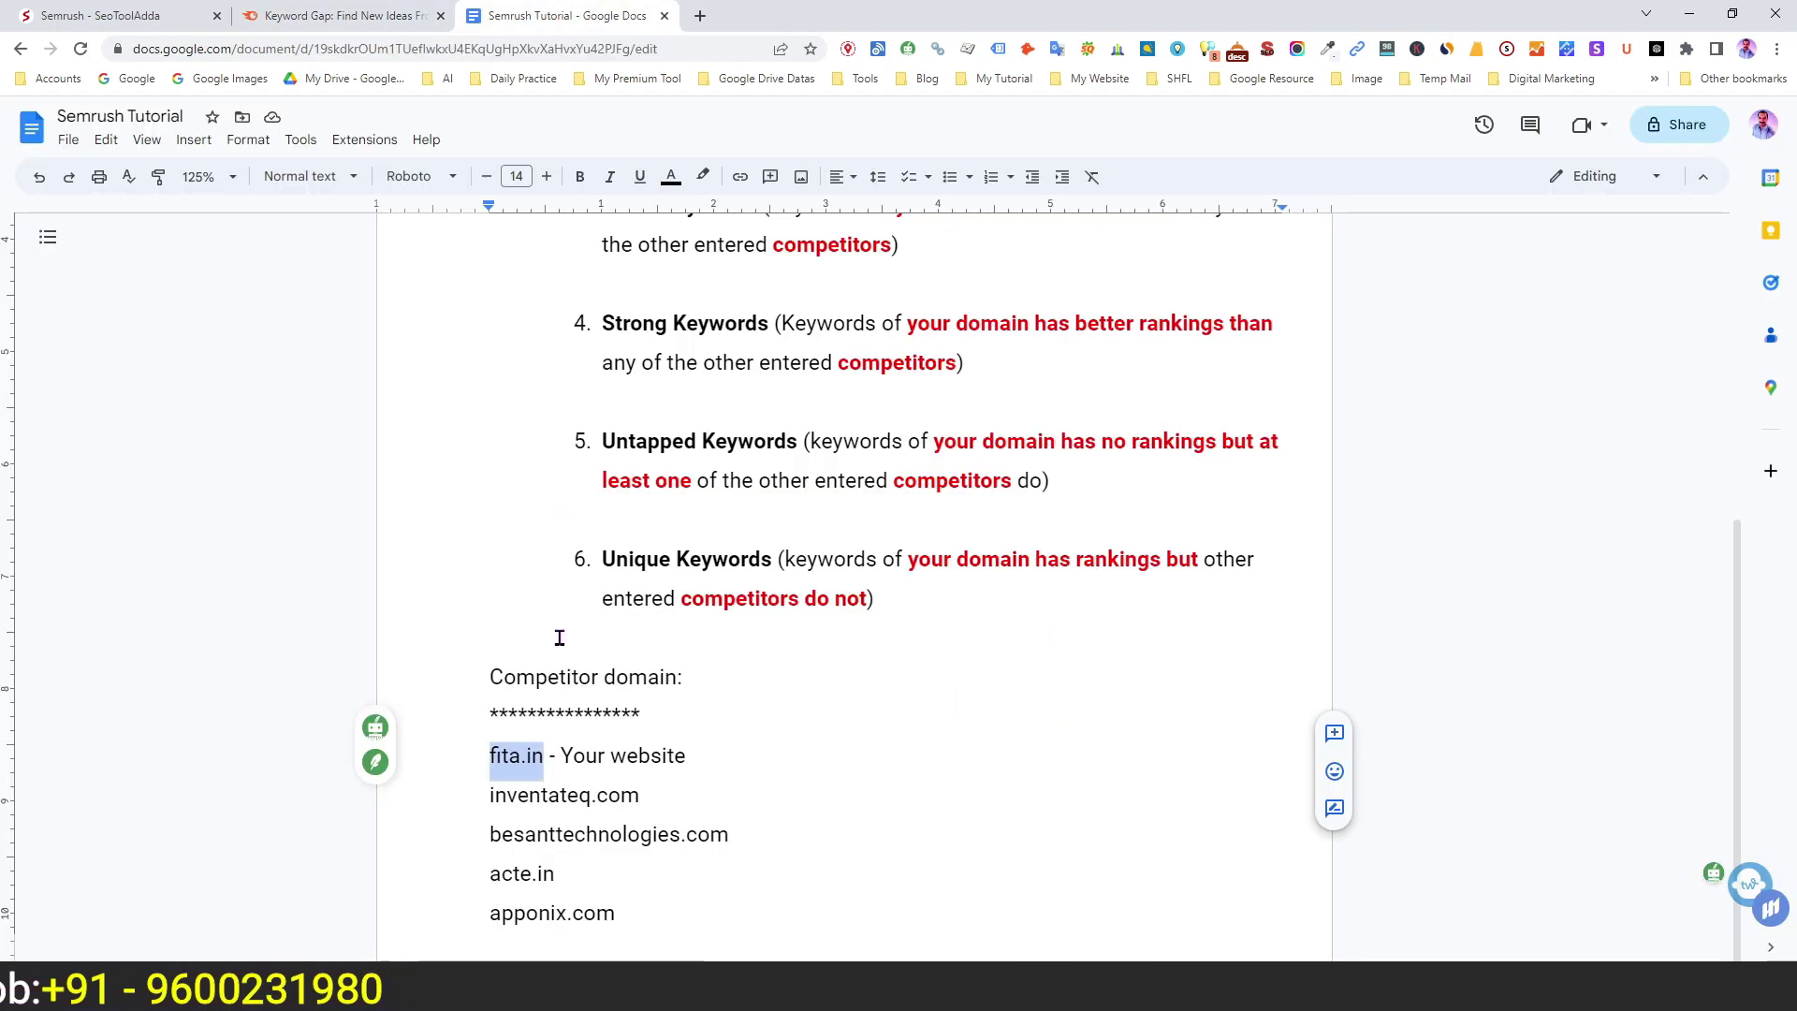
pyautogui.click(548, 756)
pyautogui.moveTo(548, 756); pyautogui.dragTo(480, 756)
pyautogui.hotkey('ctrl', 'c')
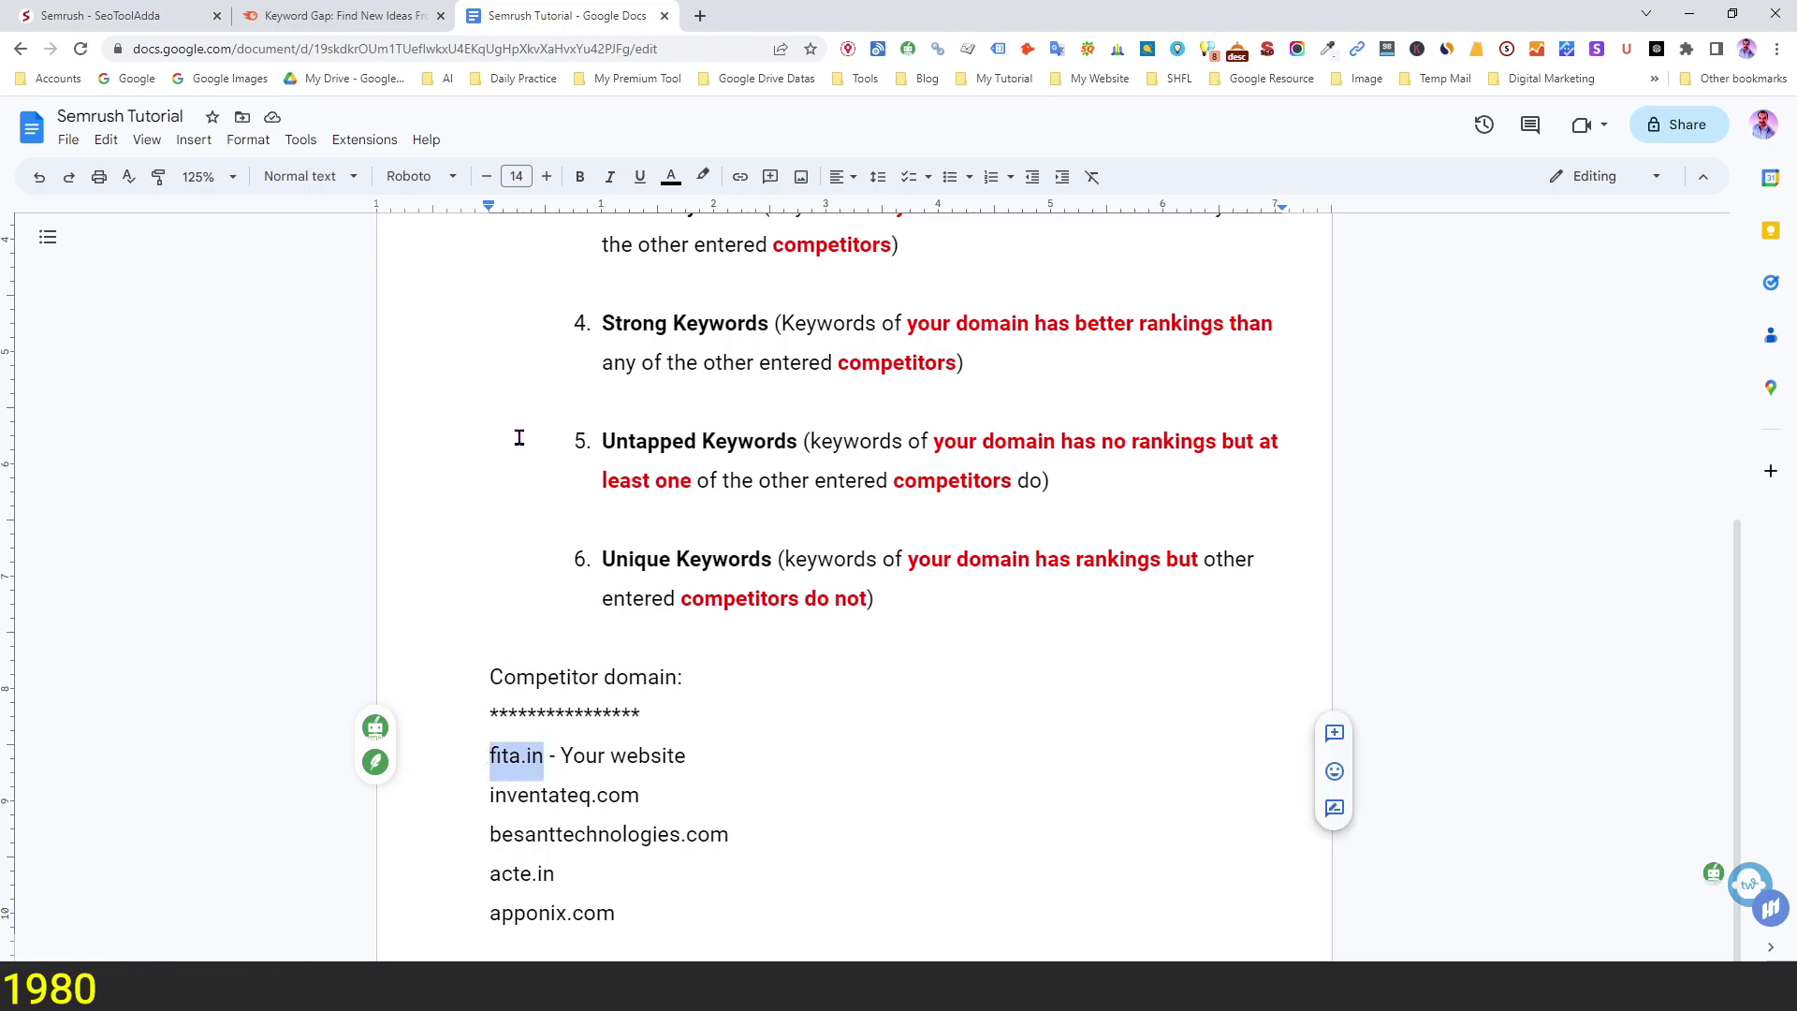
pyautogui.click(365, 17)
pyautogui.hotkey('ctrl', 'v')
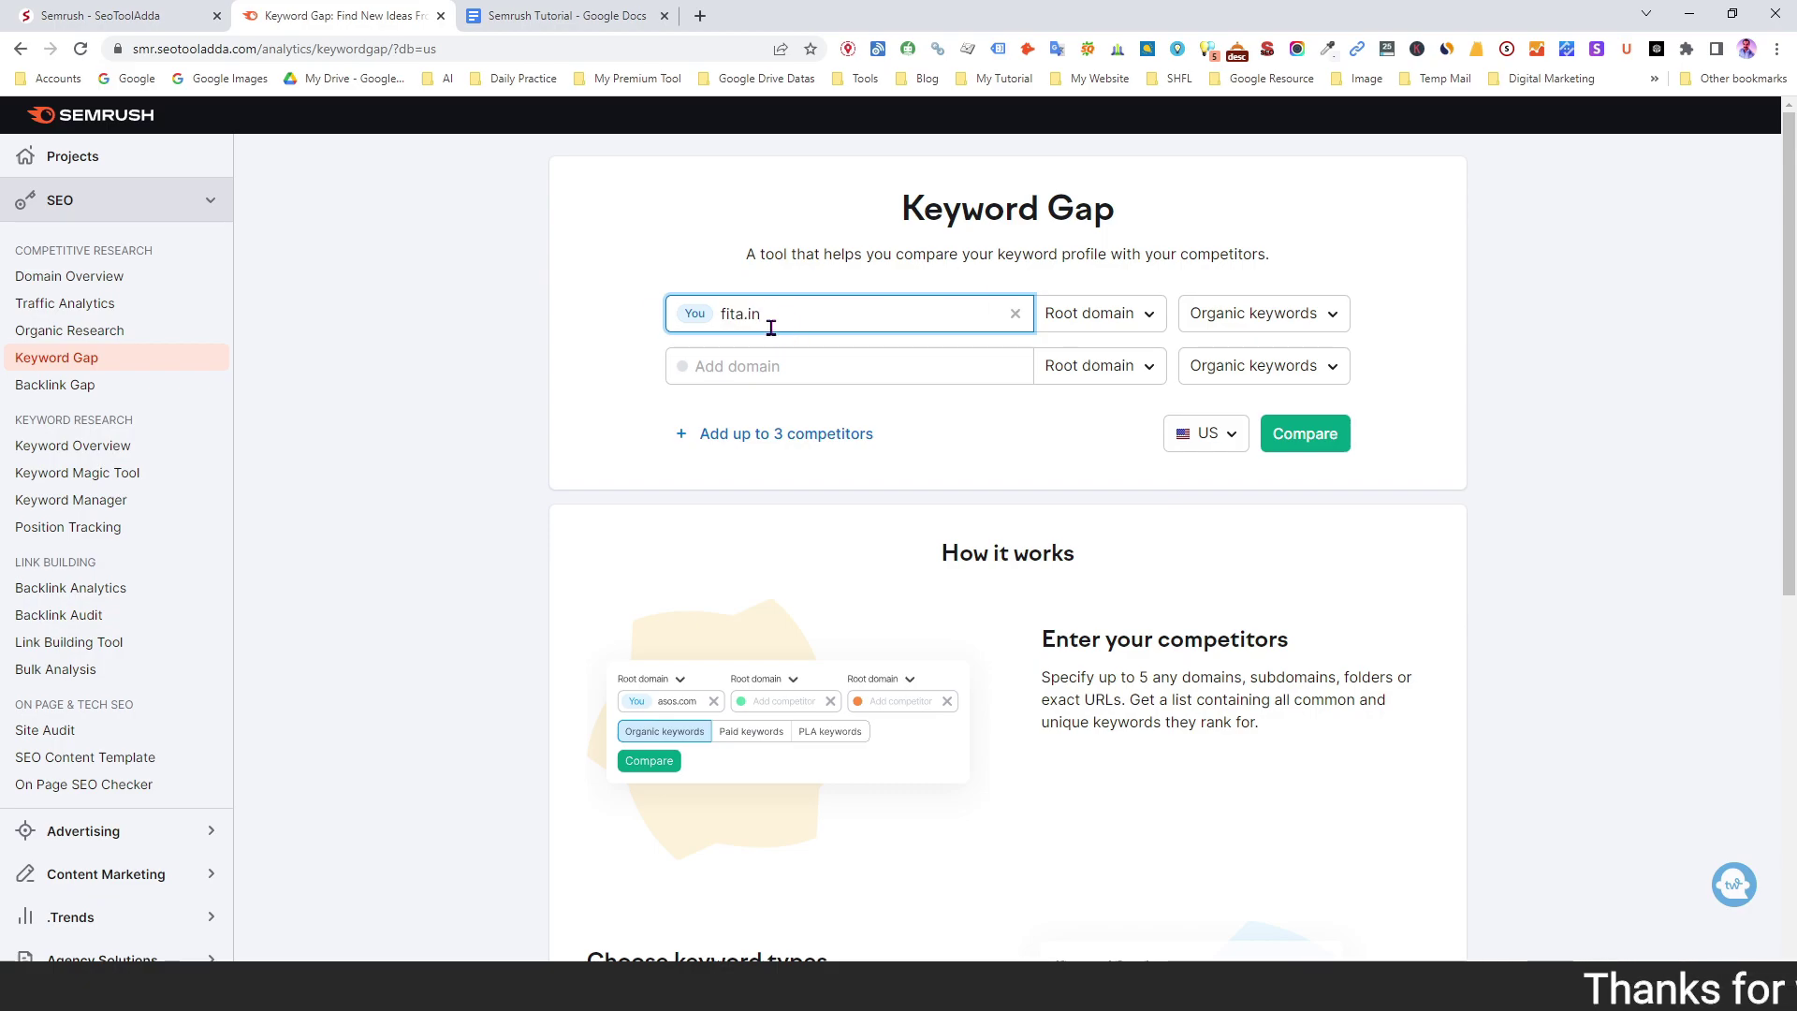
# Step: Examine the domain scope and keyword type options for the fita.in entry, keeping Root domain and Organic keywords
pyautogui.click(1078, 326)
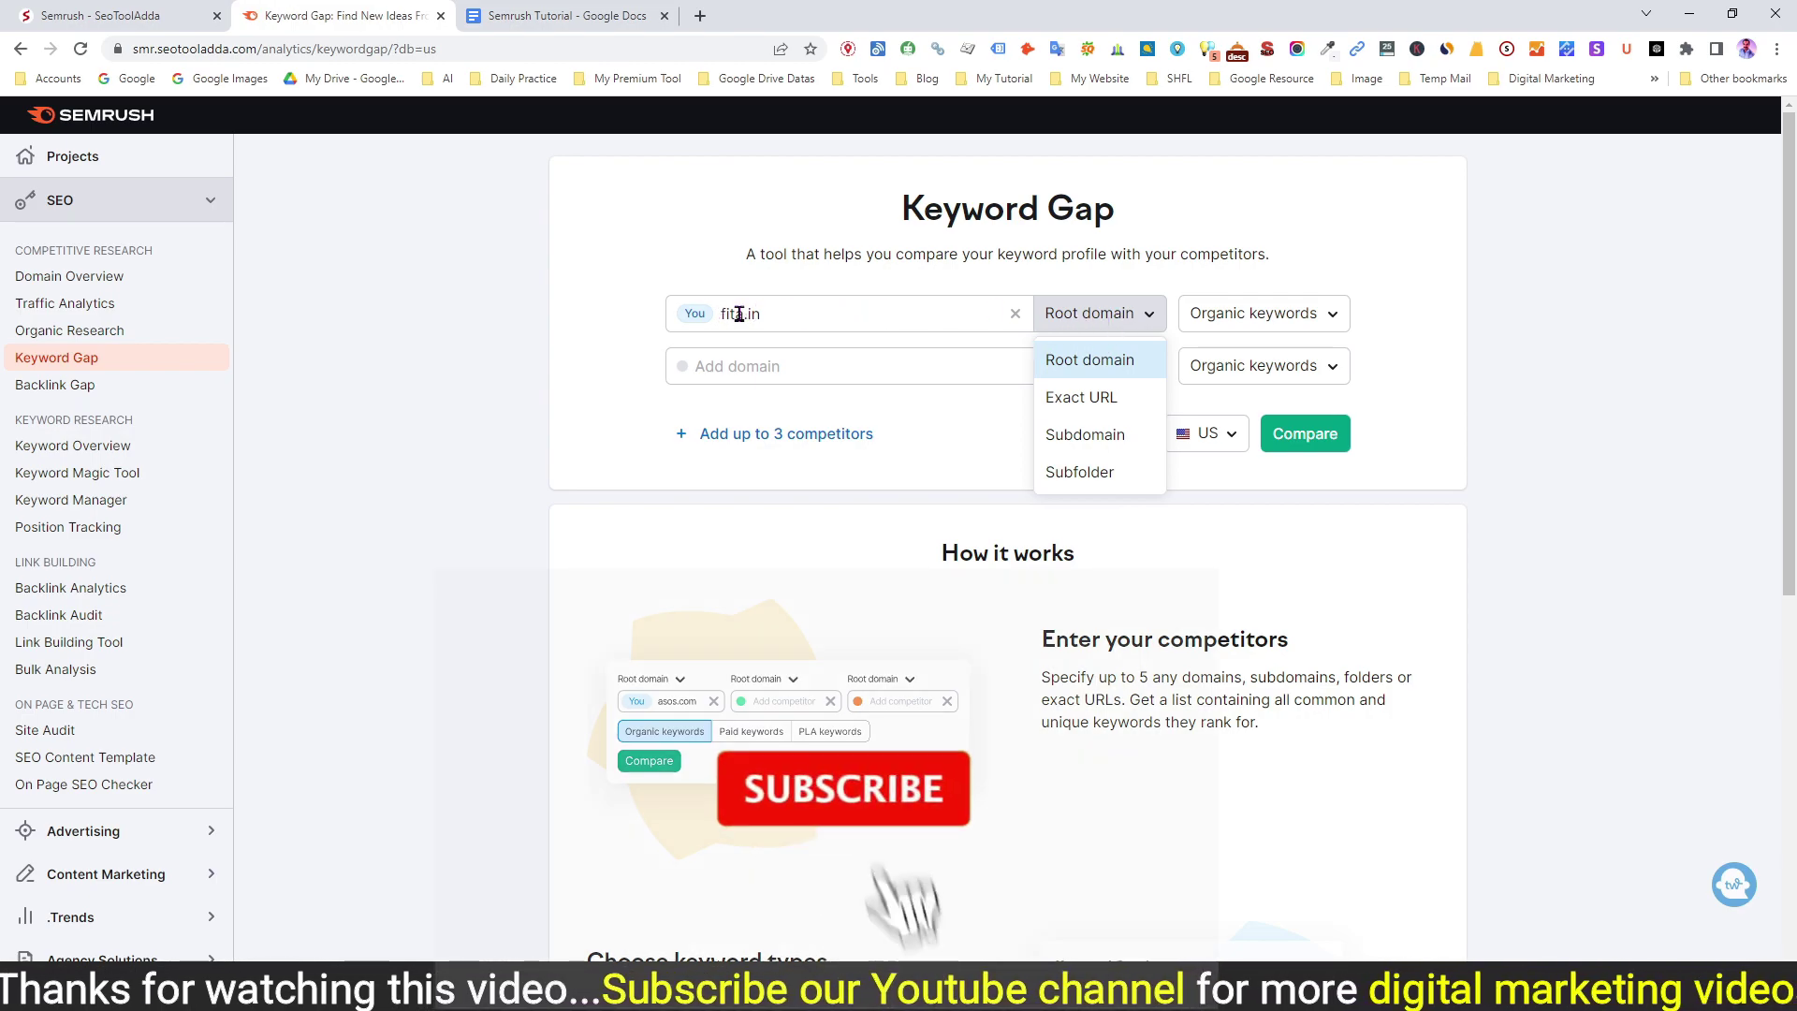
pyautogui.click(835, 314)
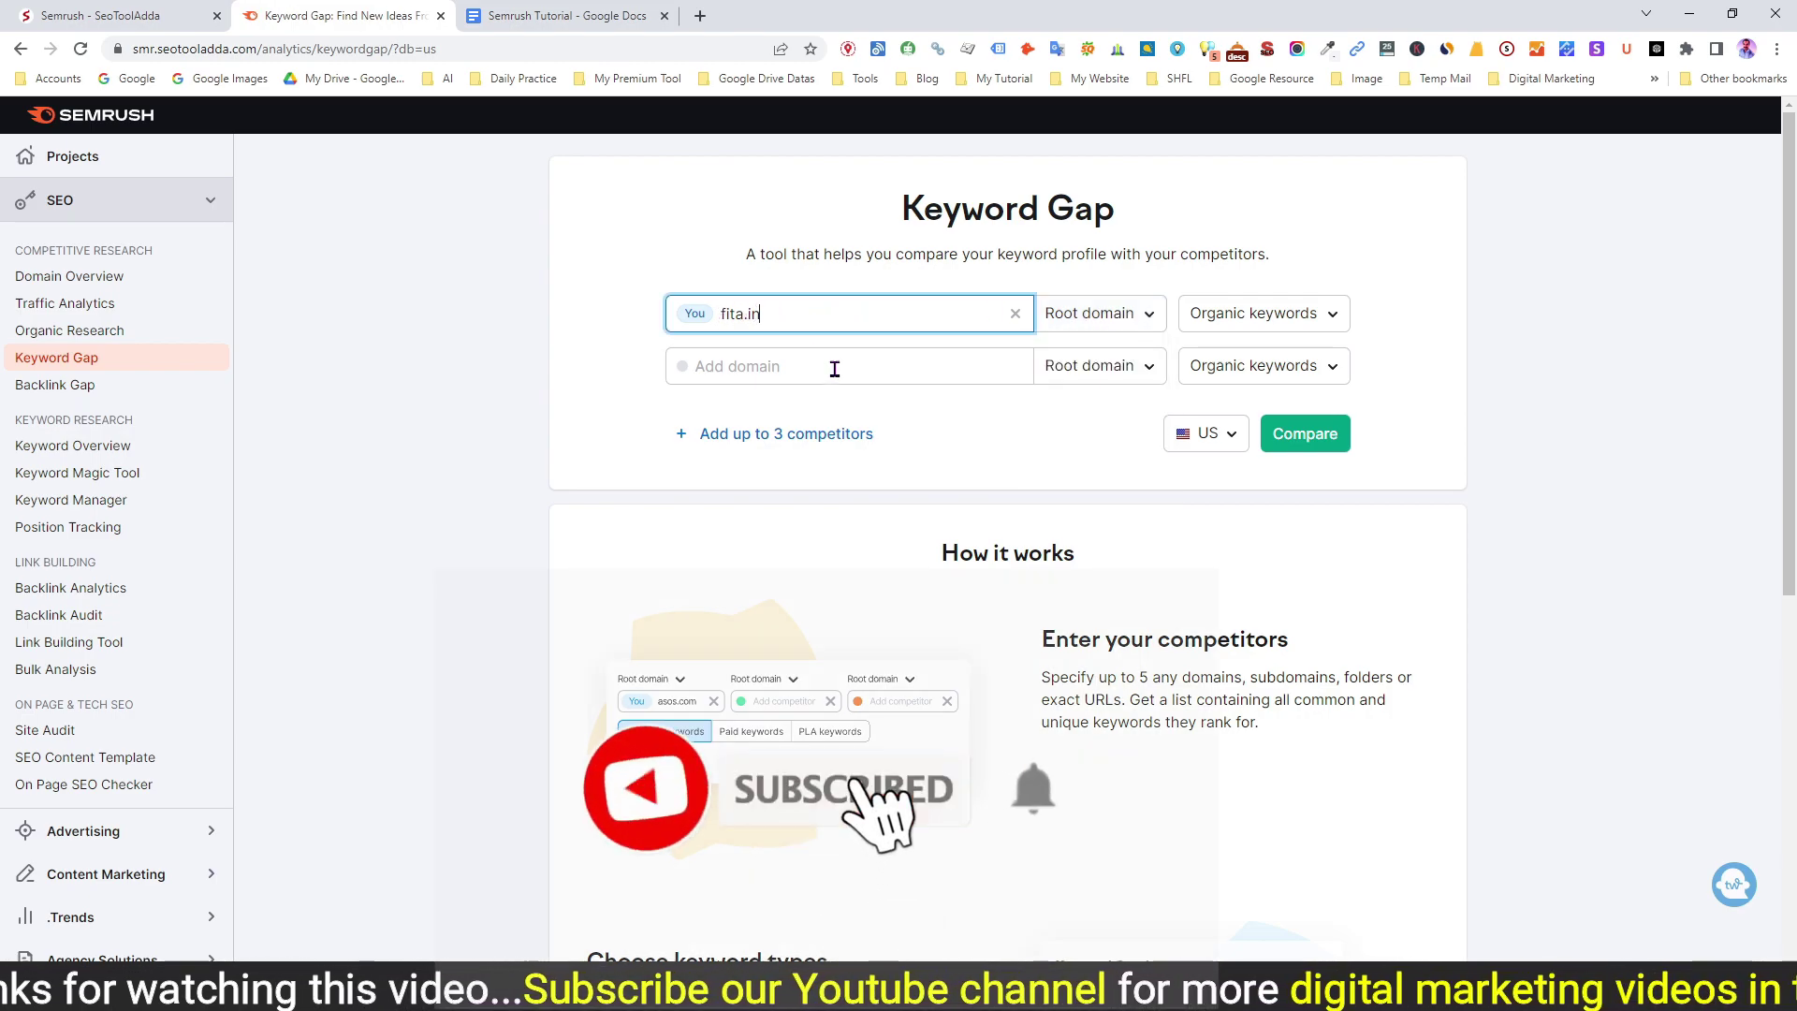
pyautogui.click(1262, 328)
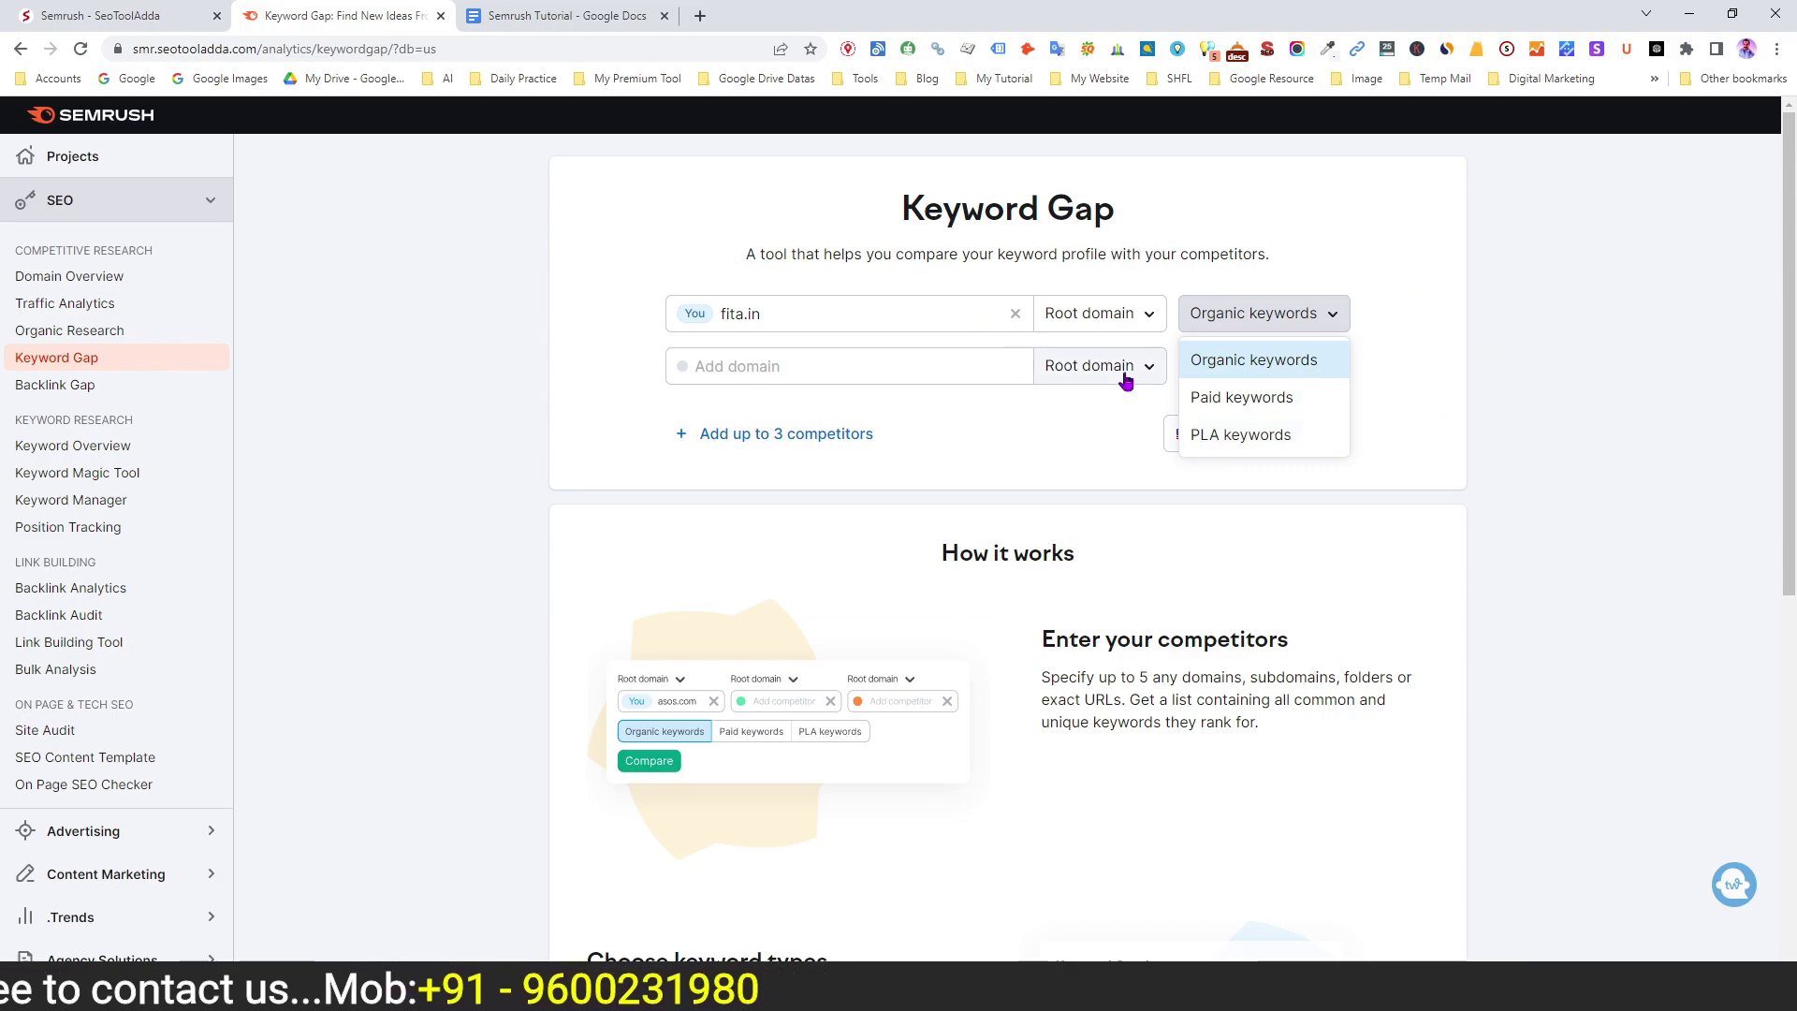
pyautogui.click(1226, 321)
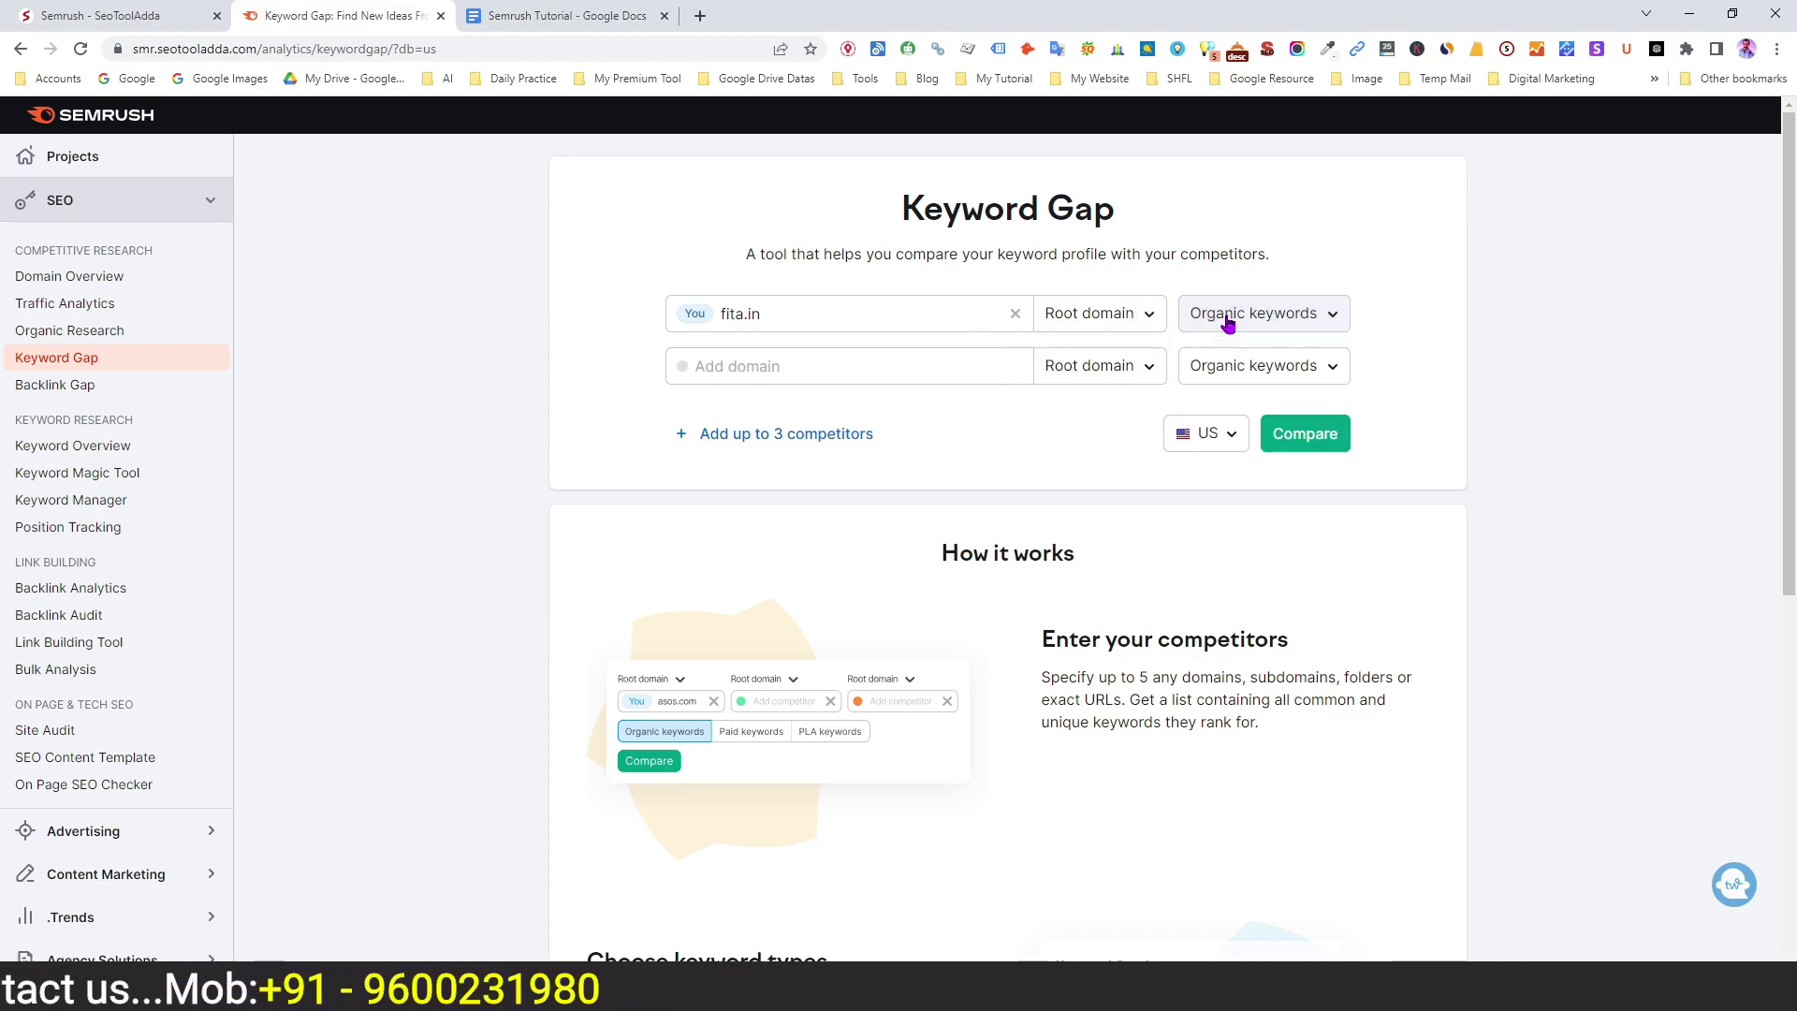
# Step: Enter inventateq.com from the document's competitor list as the first competitor domain
pyautogui.click(737, 368)
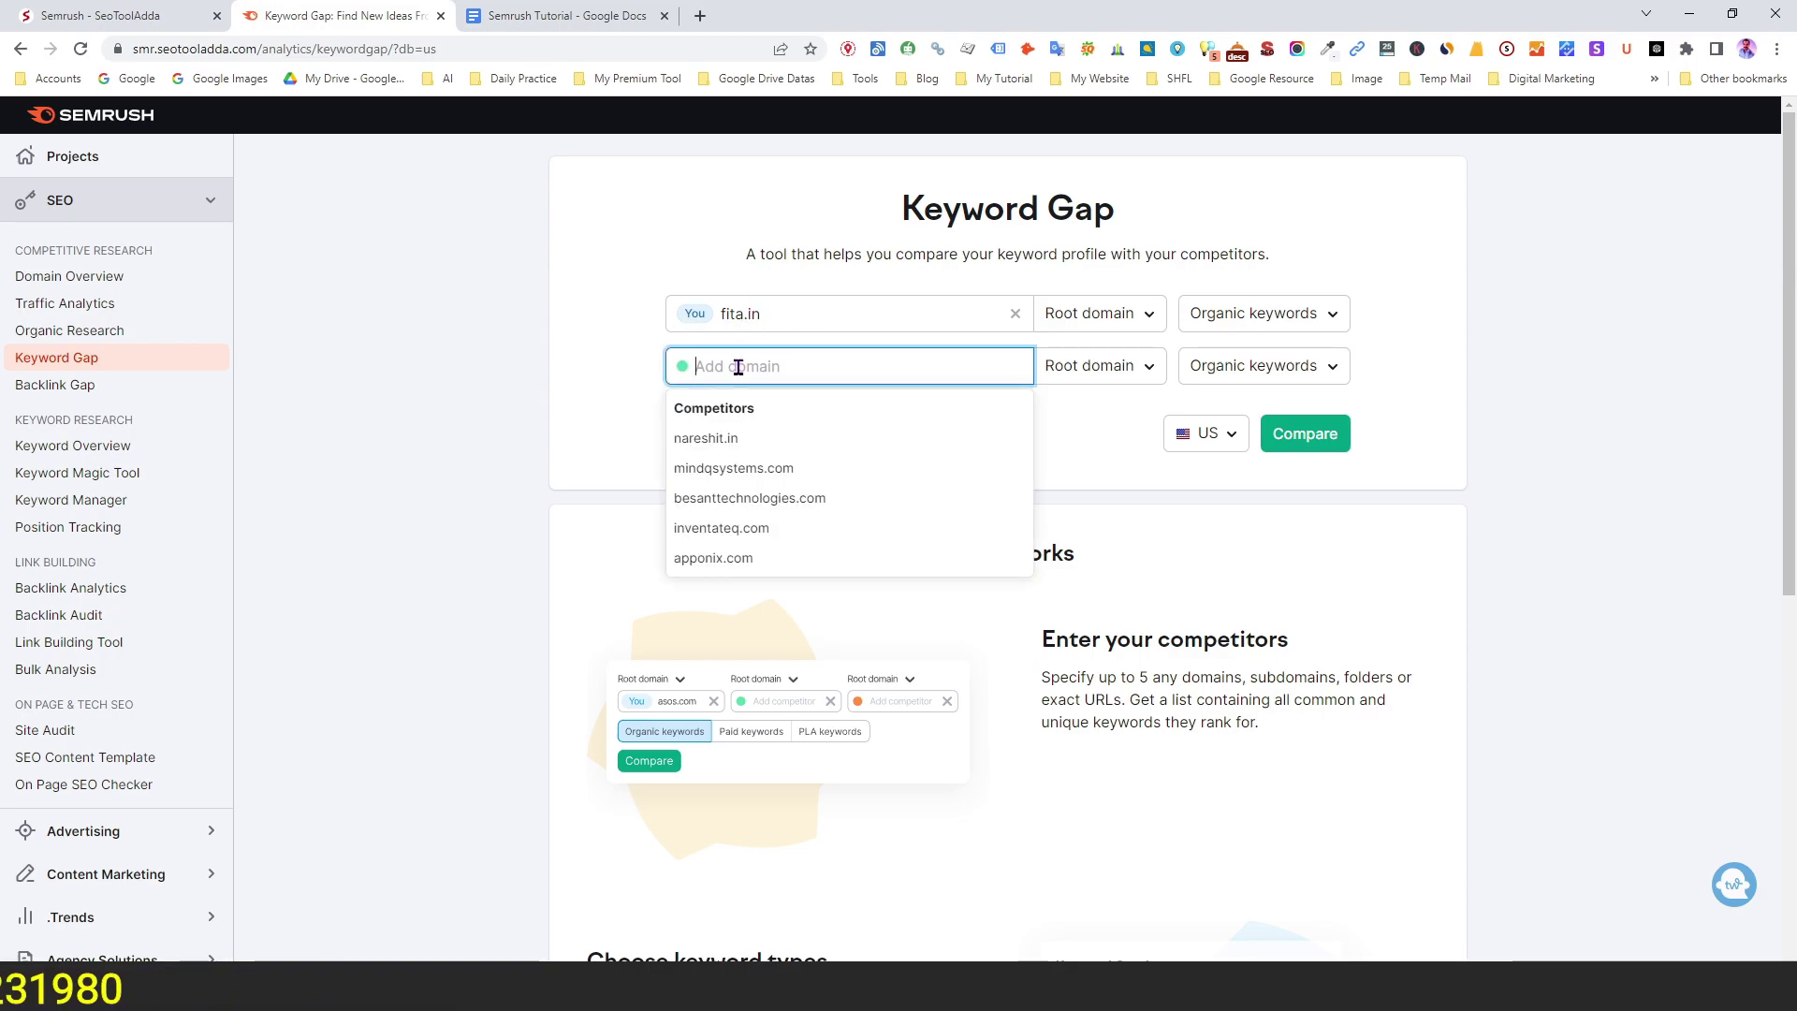
pyautogui.hotkey('ctrl', 'Tab')
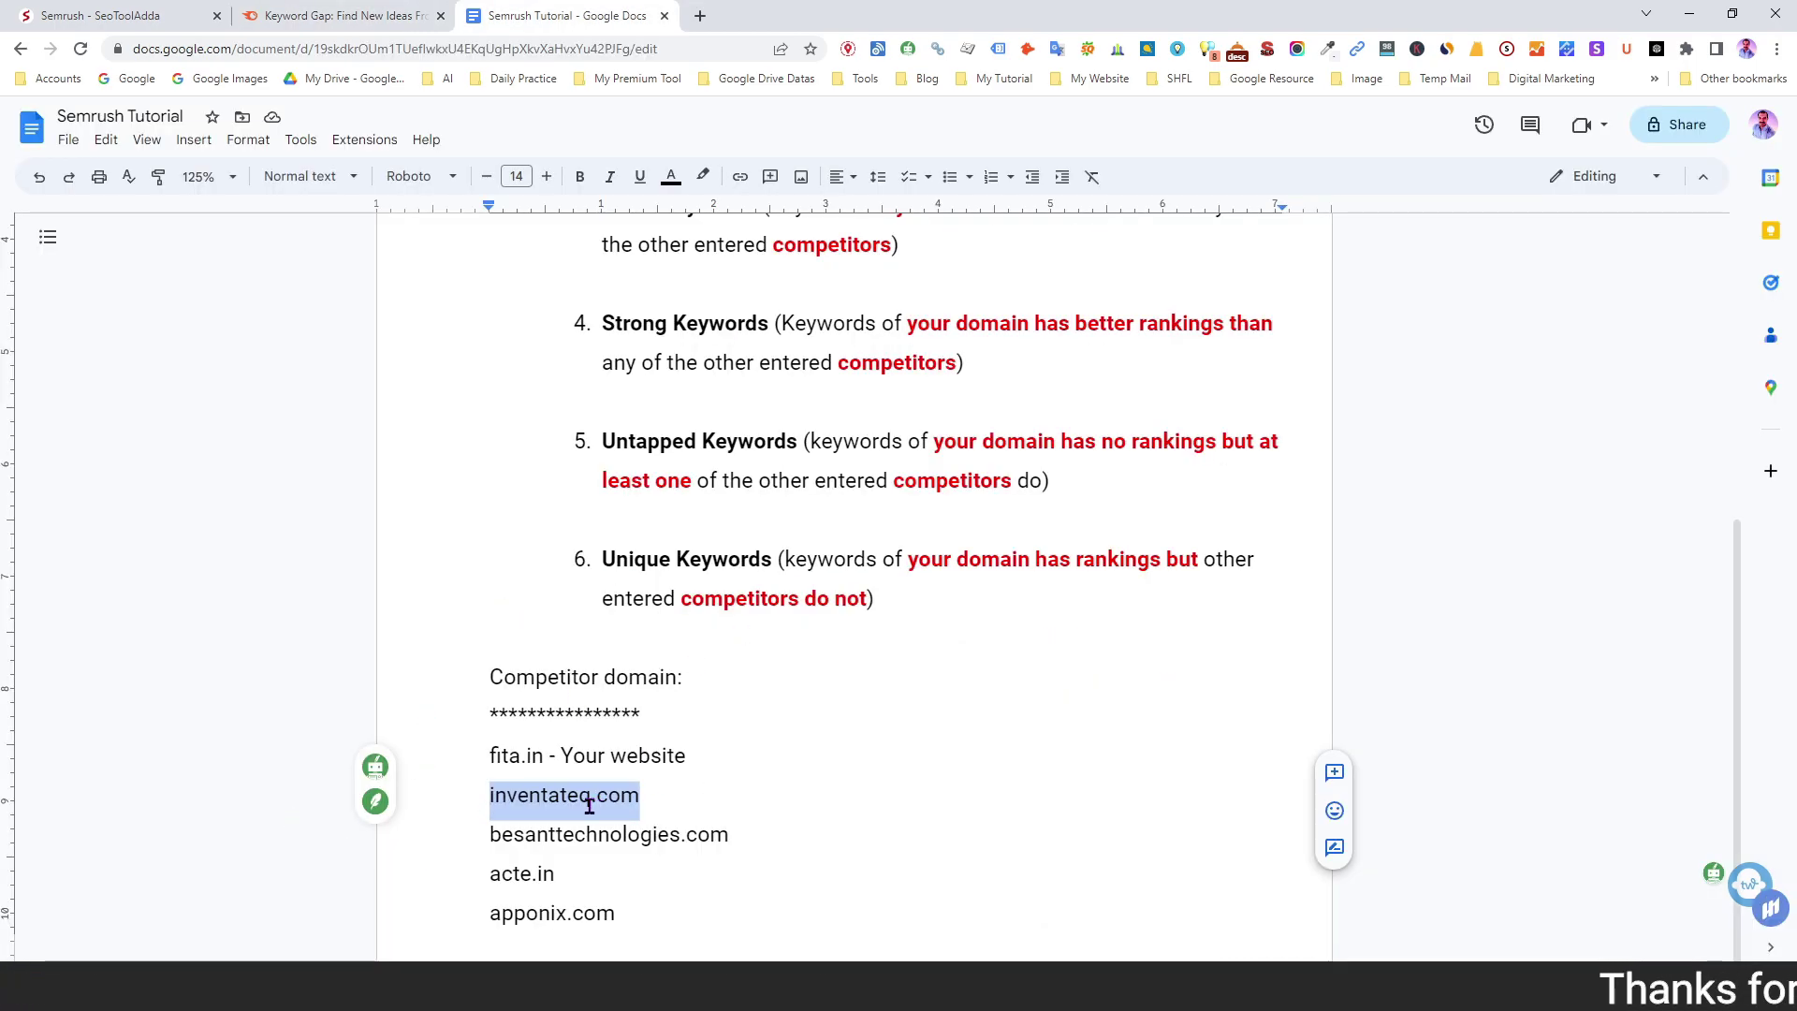
pyautogui.click(334, 17)
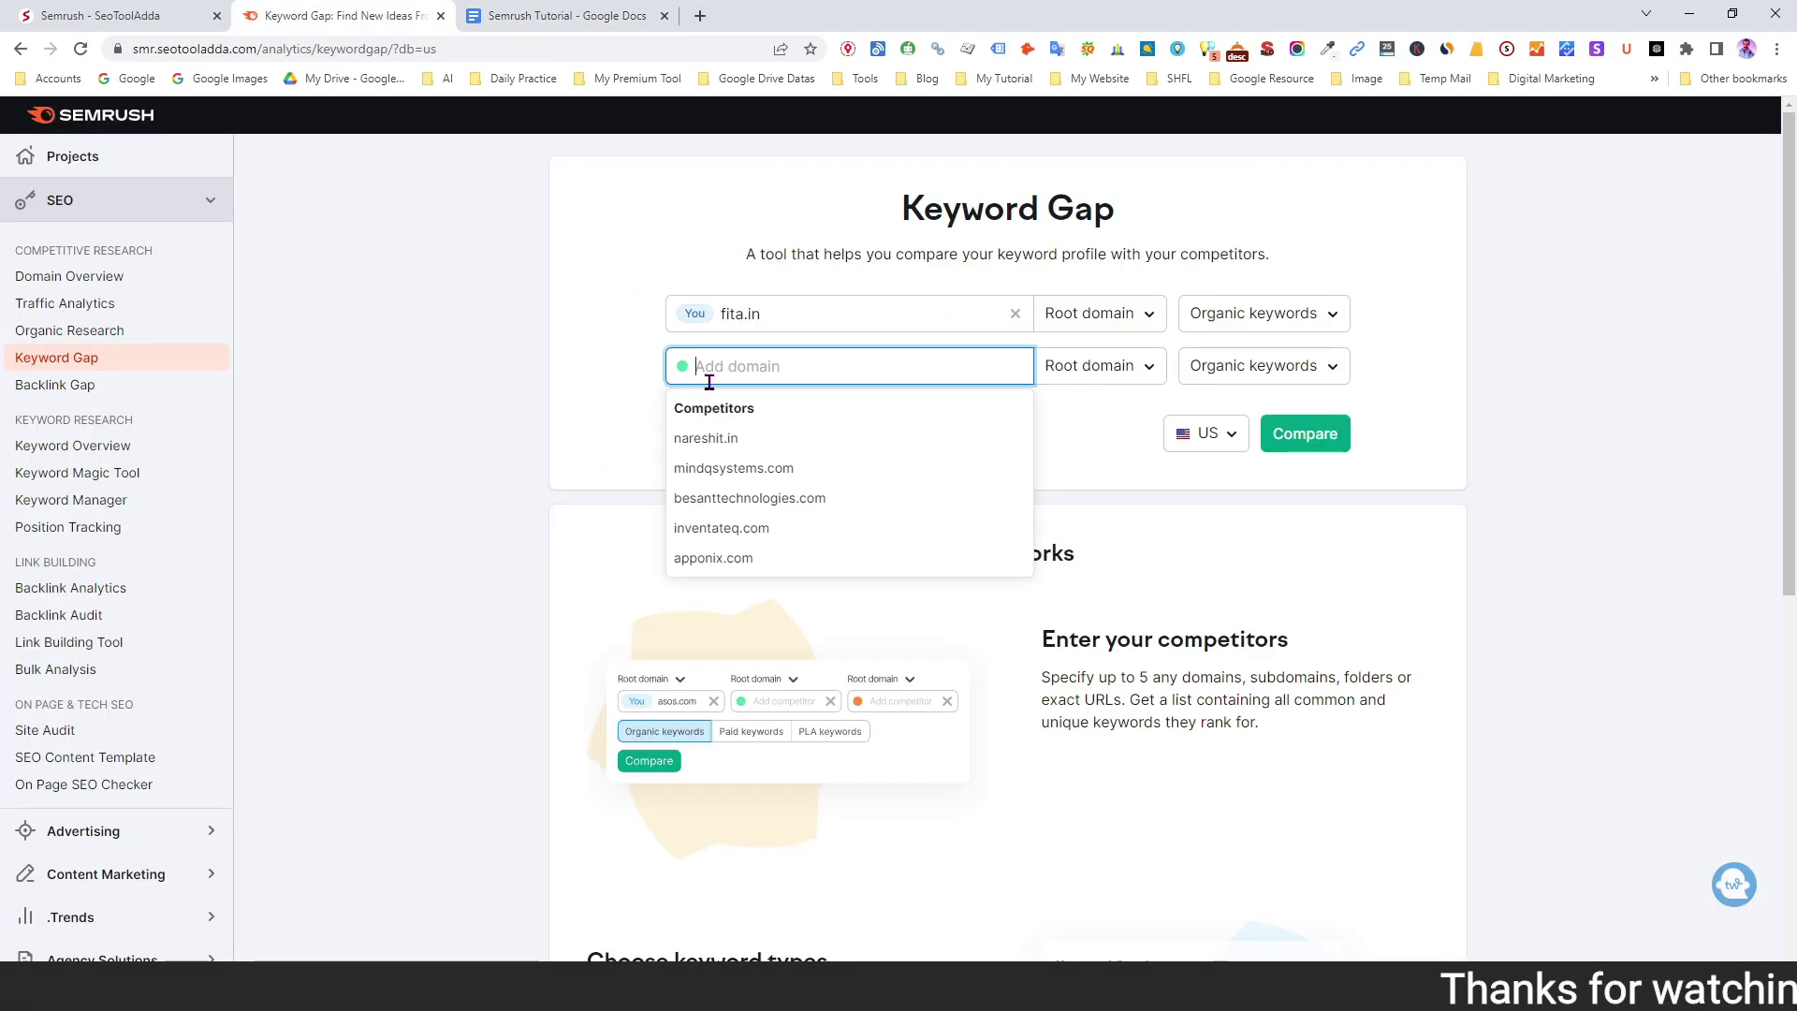
pyautogui.write('inventateq.com')
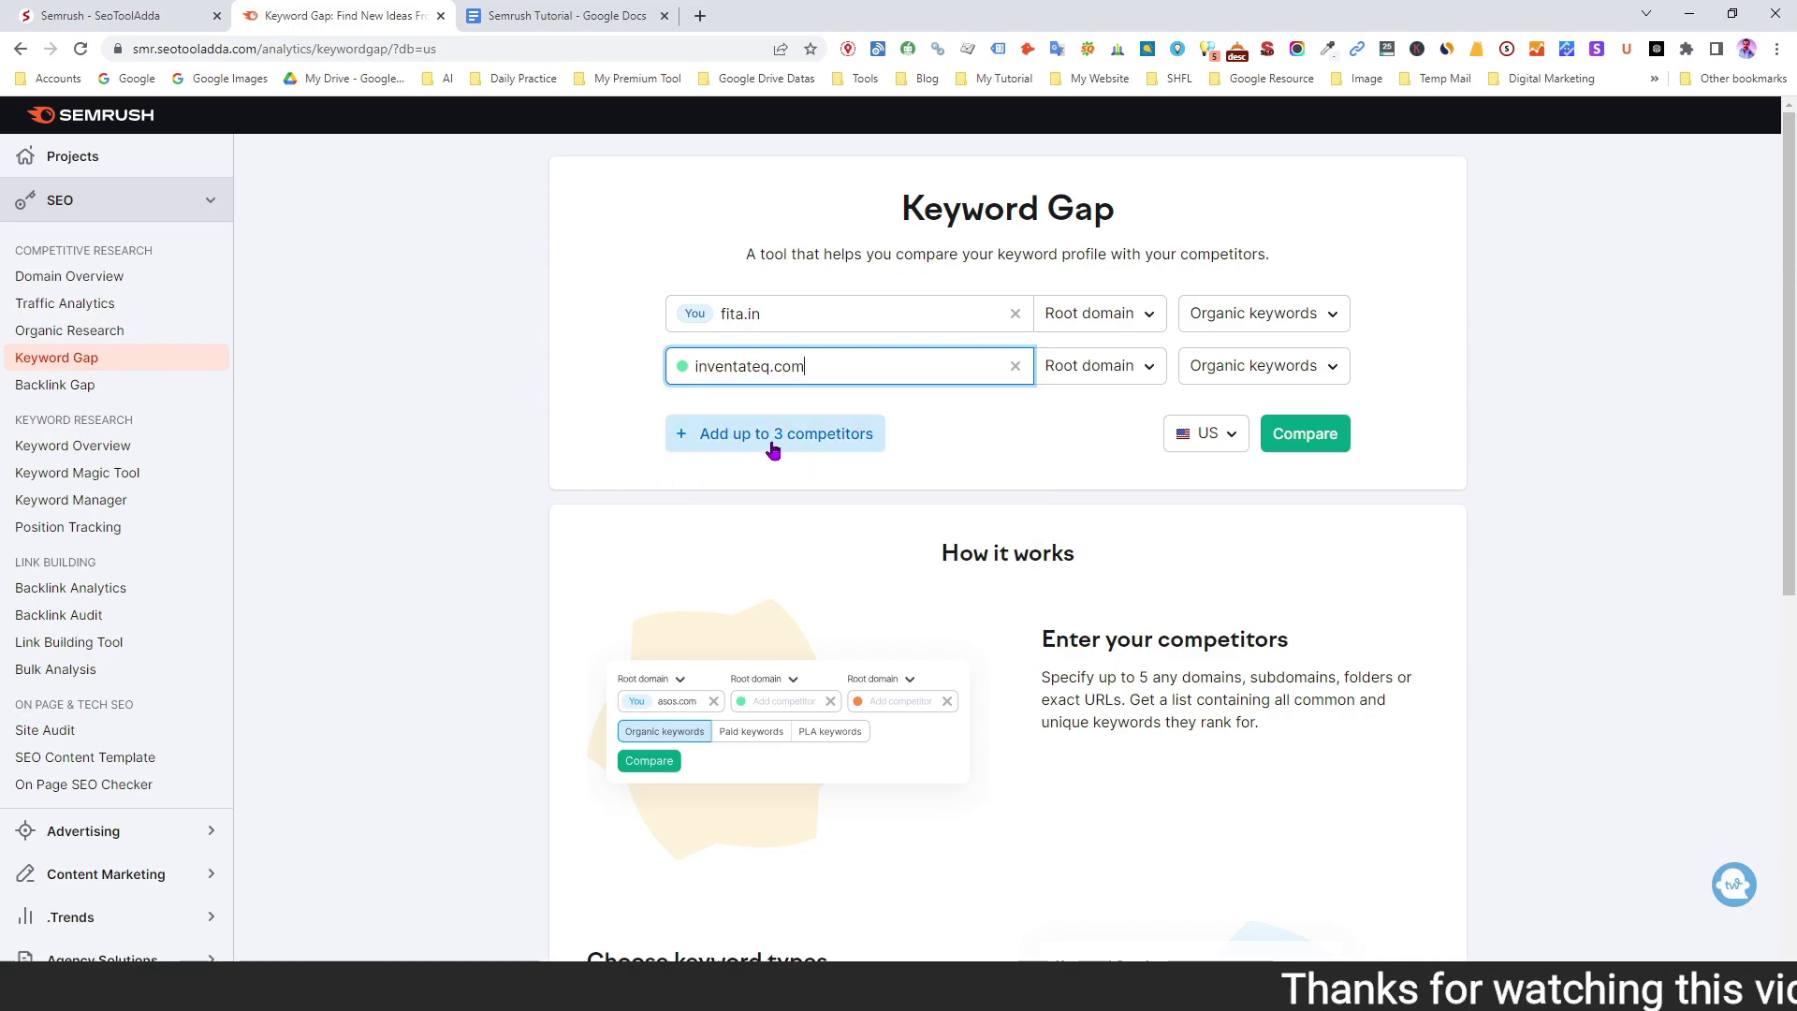
# Step: Expand the form for three more competitors and enter besanttechnologies.com from the document as the second competitor
pyautogui.click(803, 440)
pyautogui.click(567, 16)
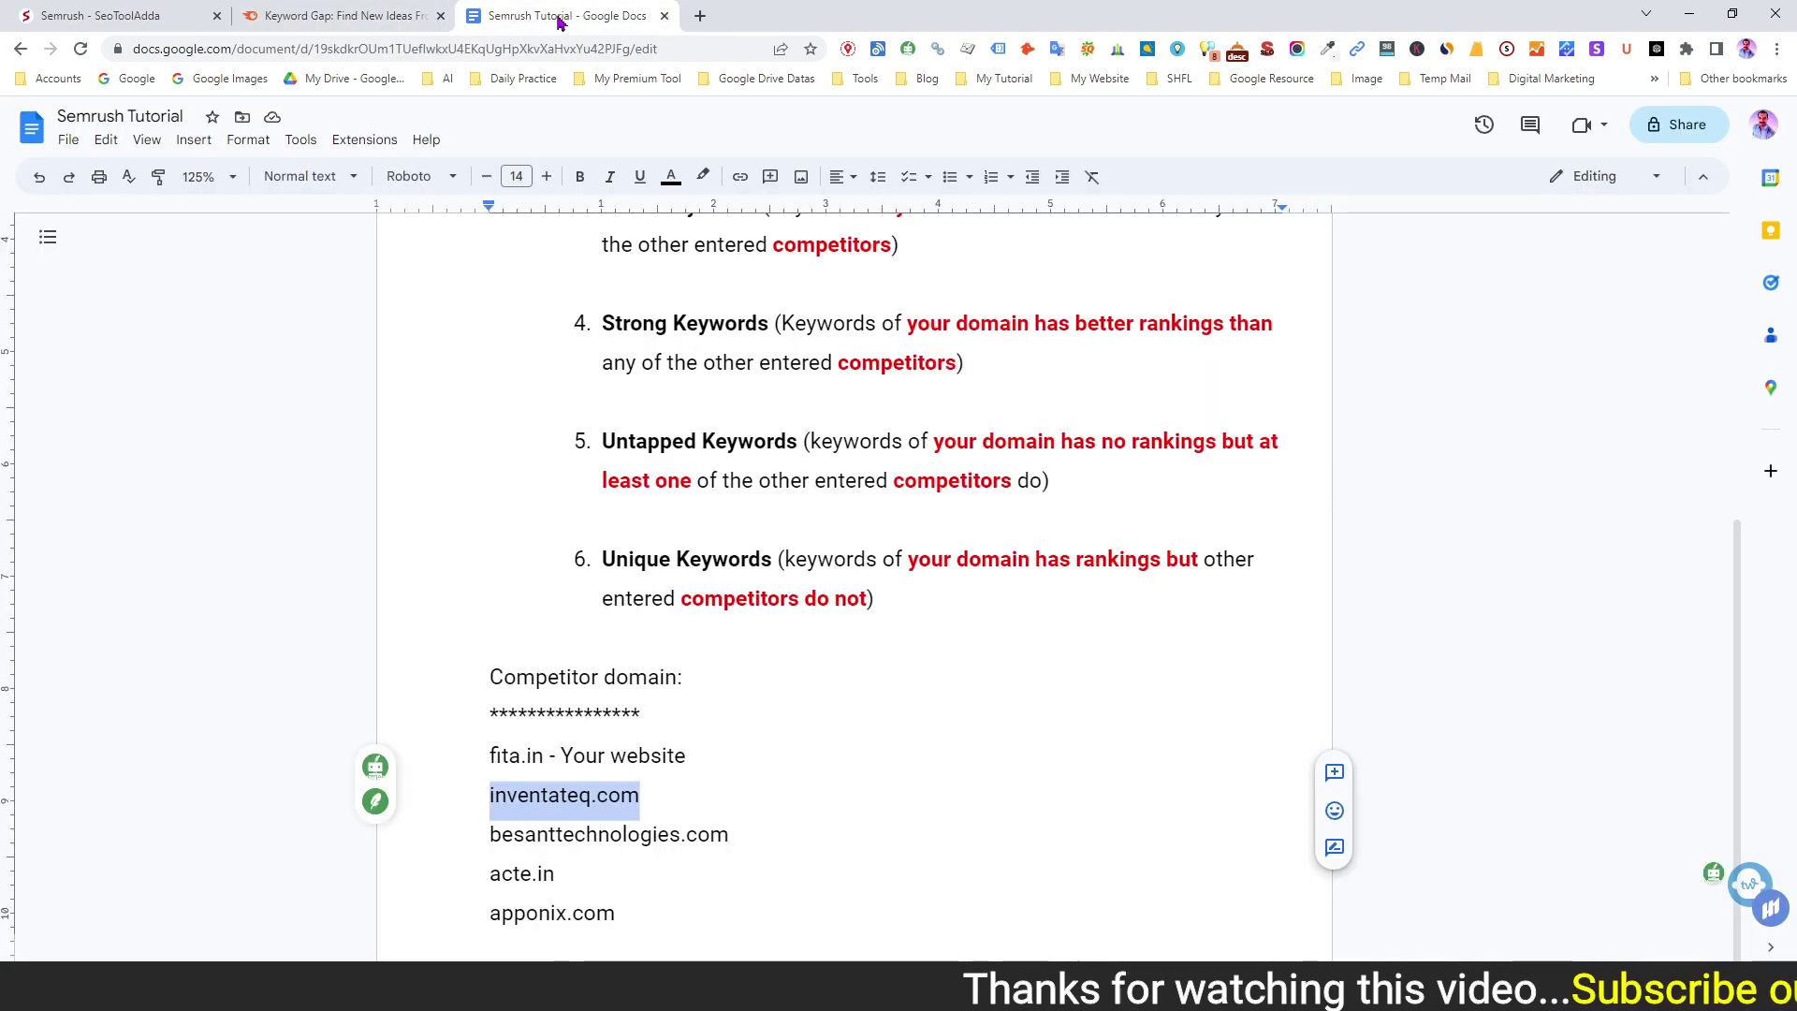
pyautogui.moveTo(510, 829); pyautogui.dragTo(483, 825)
pyautogui.hotkey('ctrl', 'c')
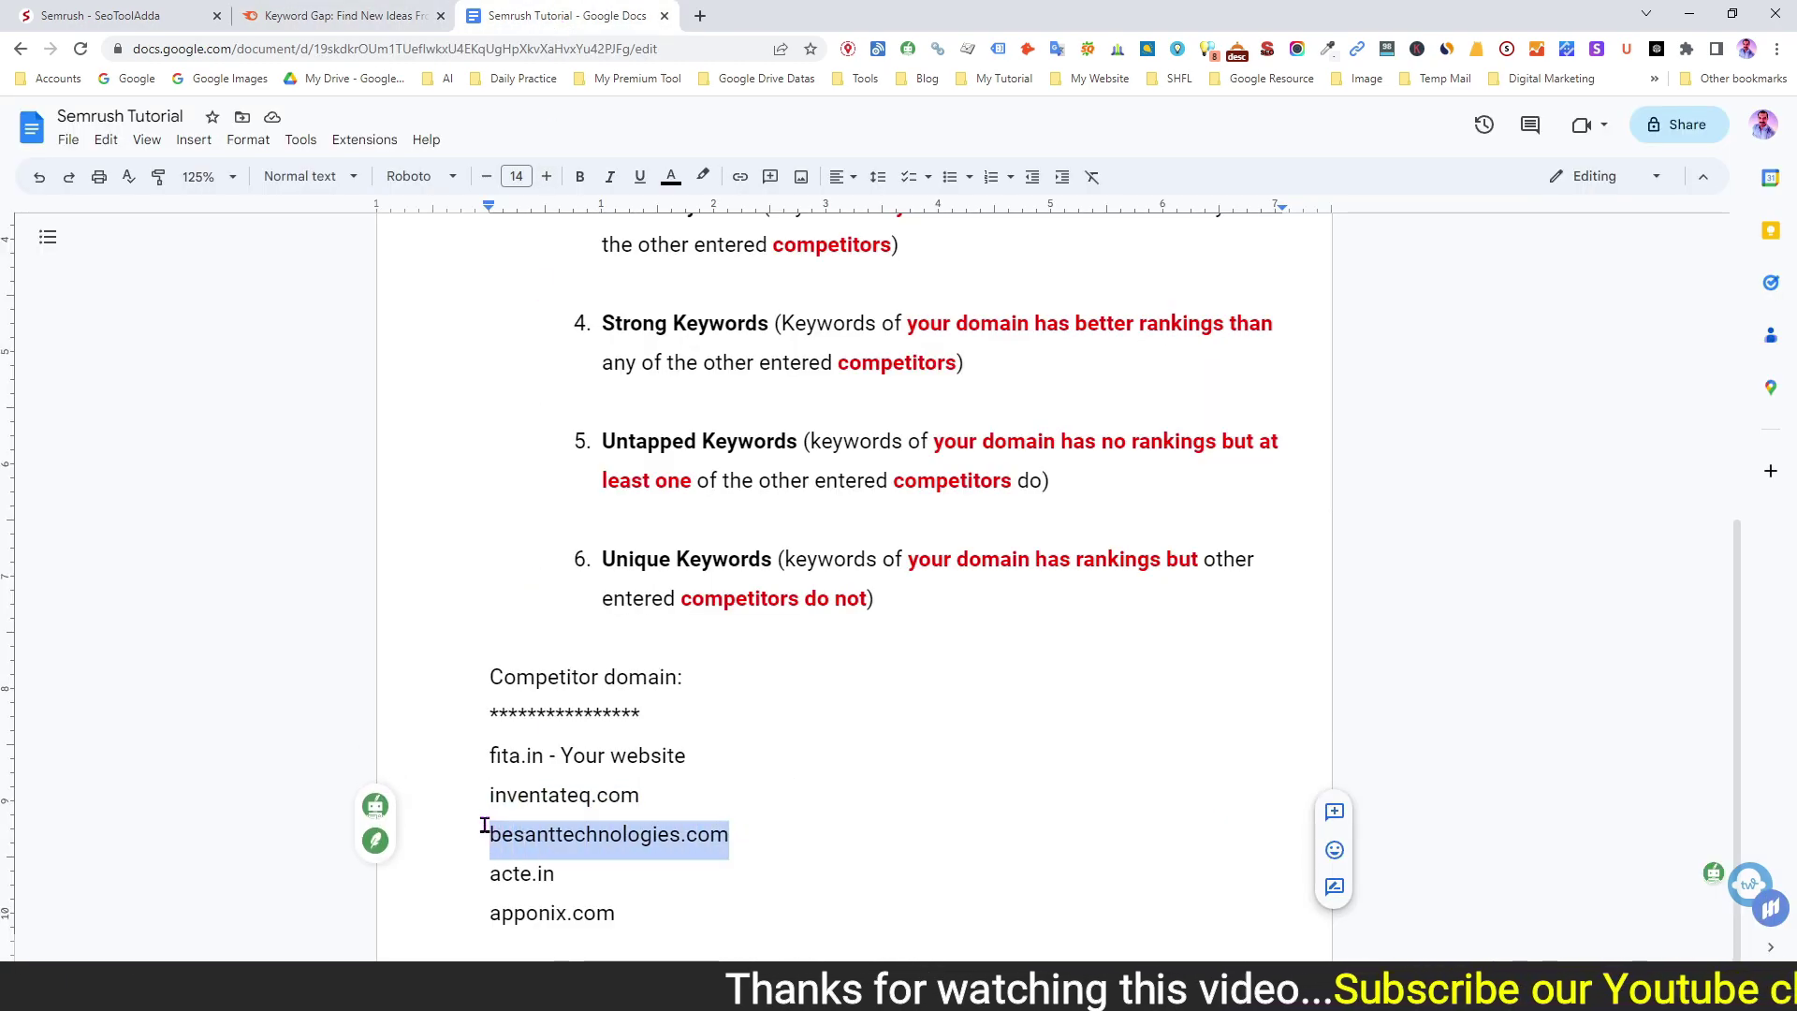
pyautogui.click(341, 17)
pyautogui.hotkey('ctrl', 'v')
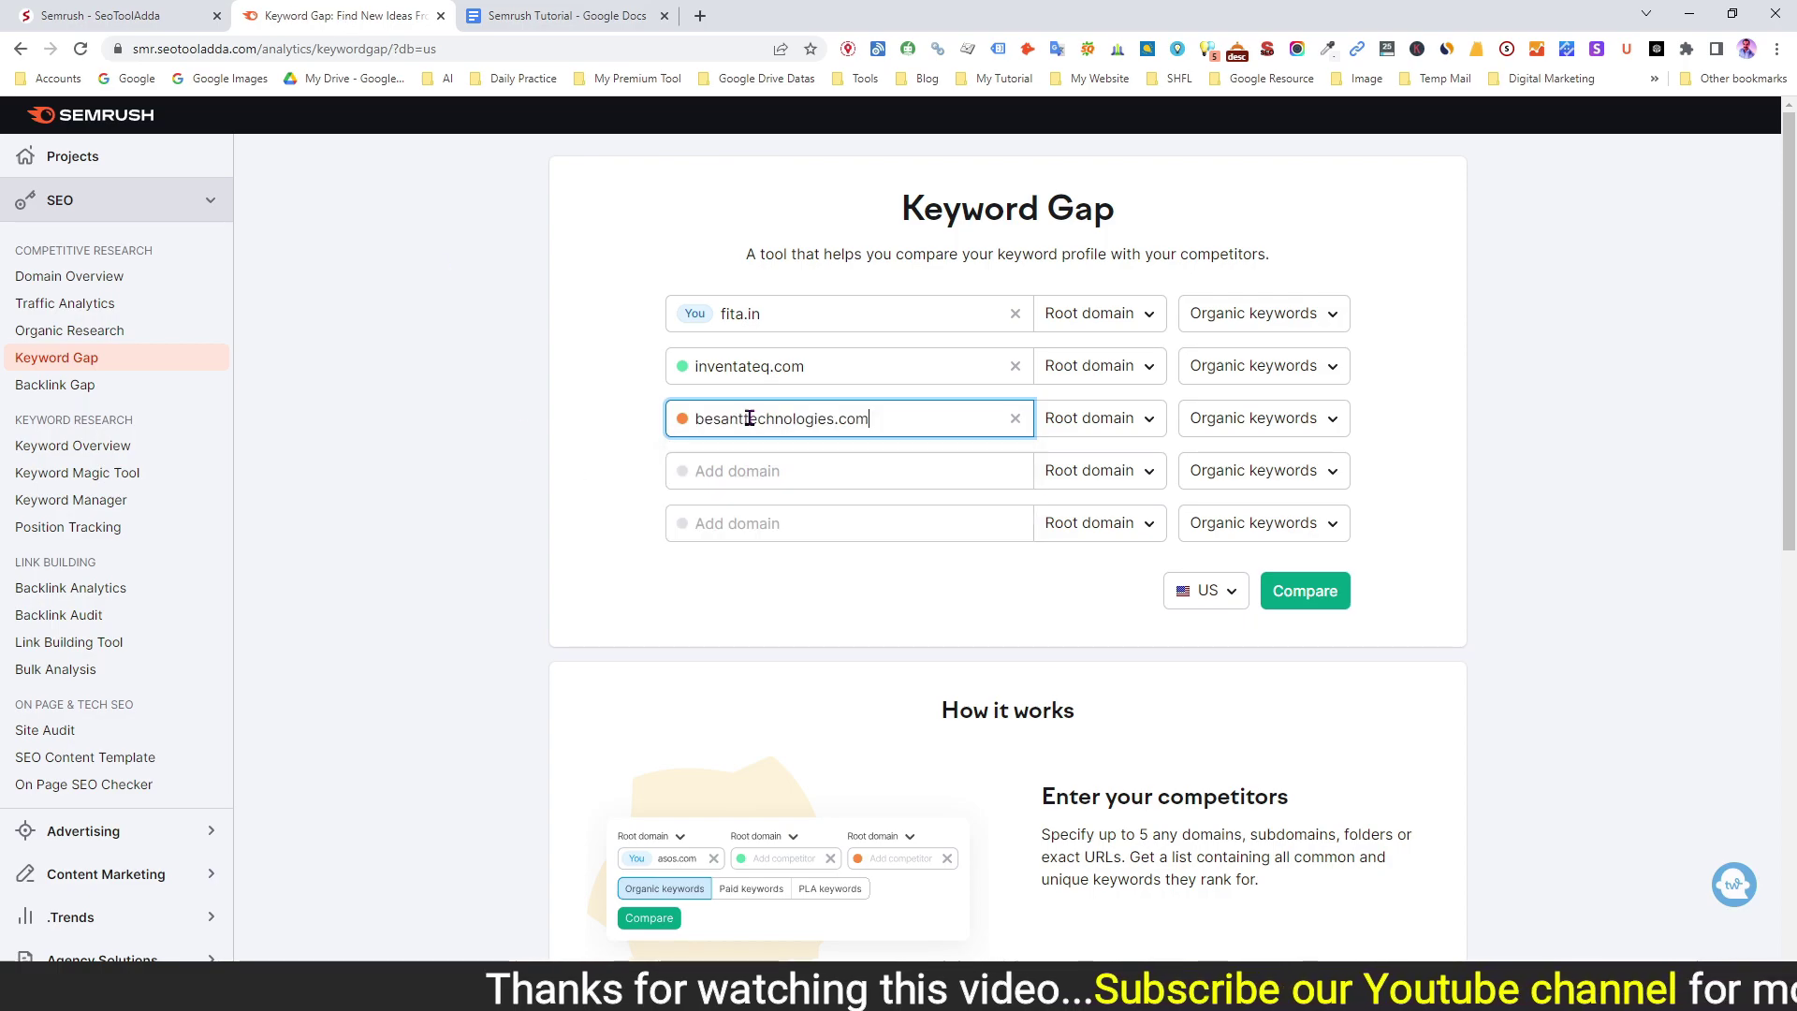
# Step: Copy acte.in from the document and enter it as the third competitor domain
pyautogui.click(729, 472)
pyautogui.click(567, 15)
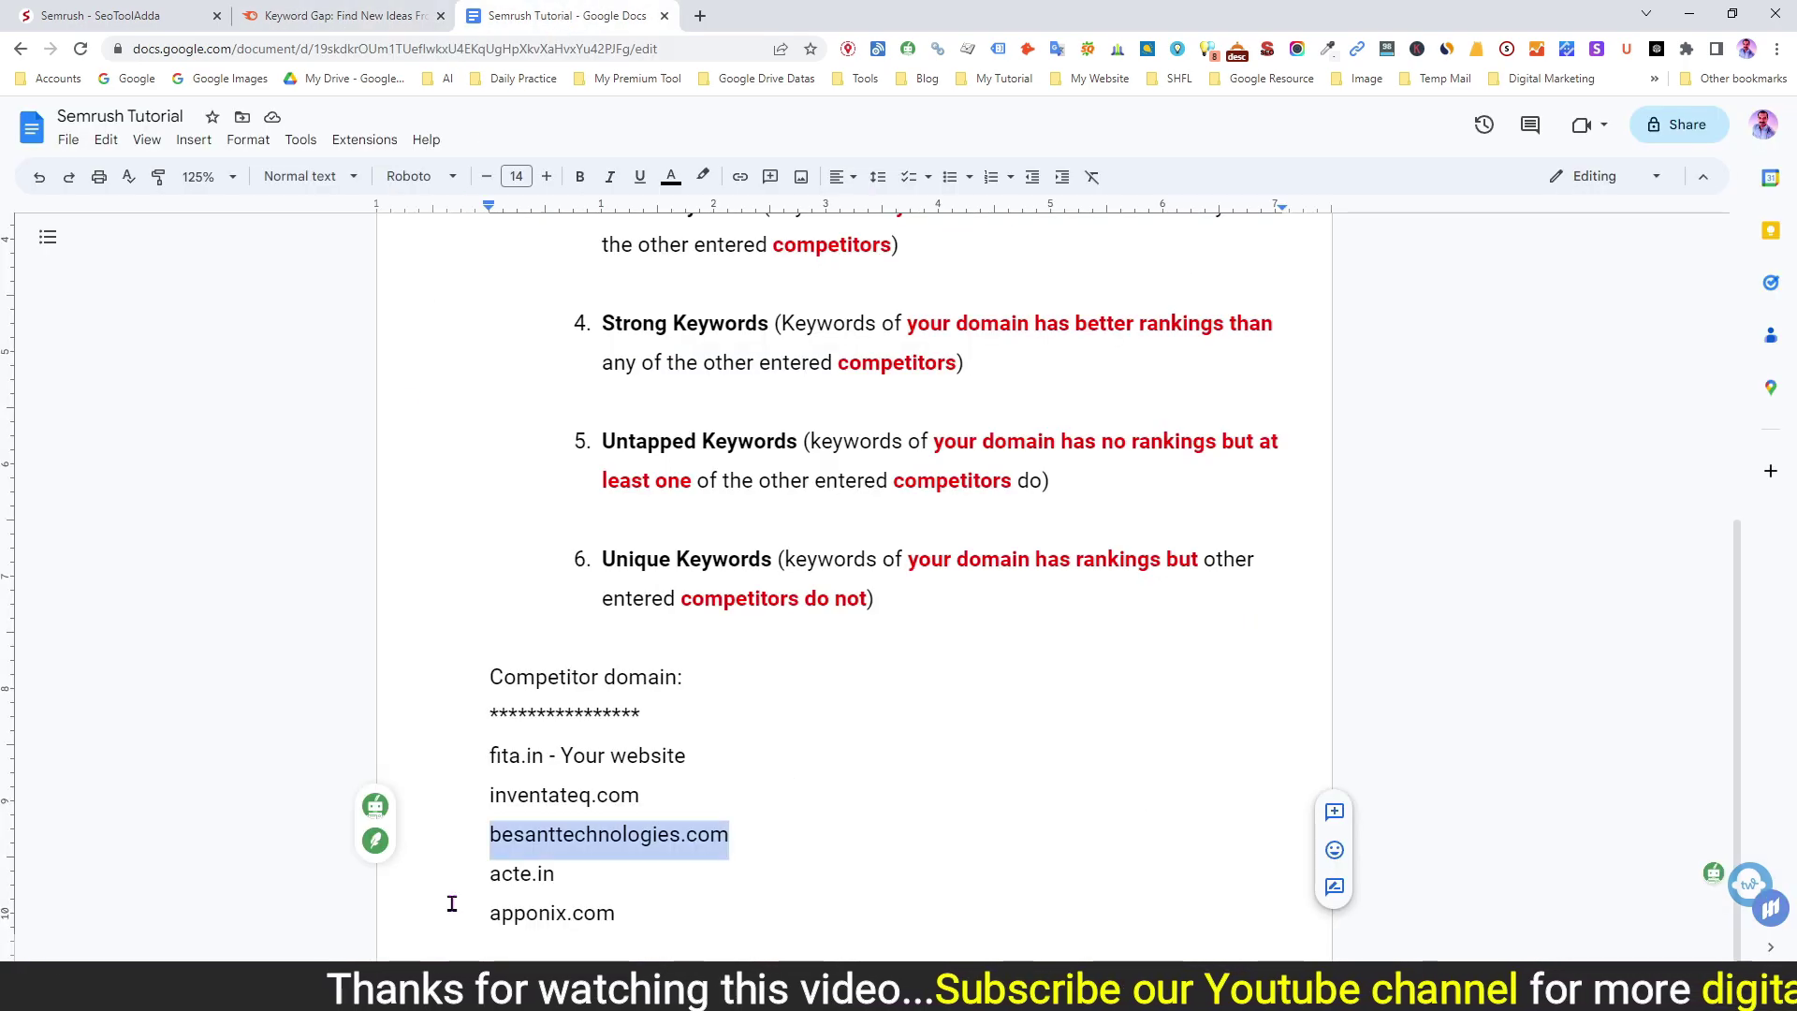
pyautogui.moveTo(597, 872); pyautogui.dragTo(473, 870)
pyautogui.hotkey('ctrl', 'c')
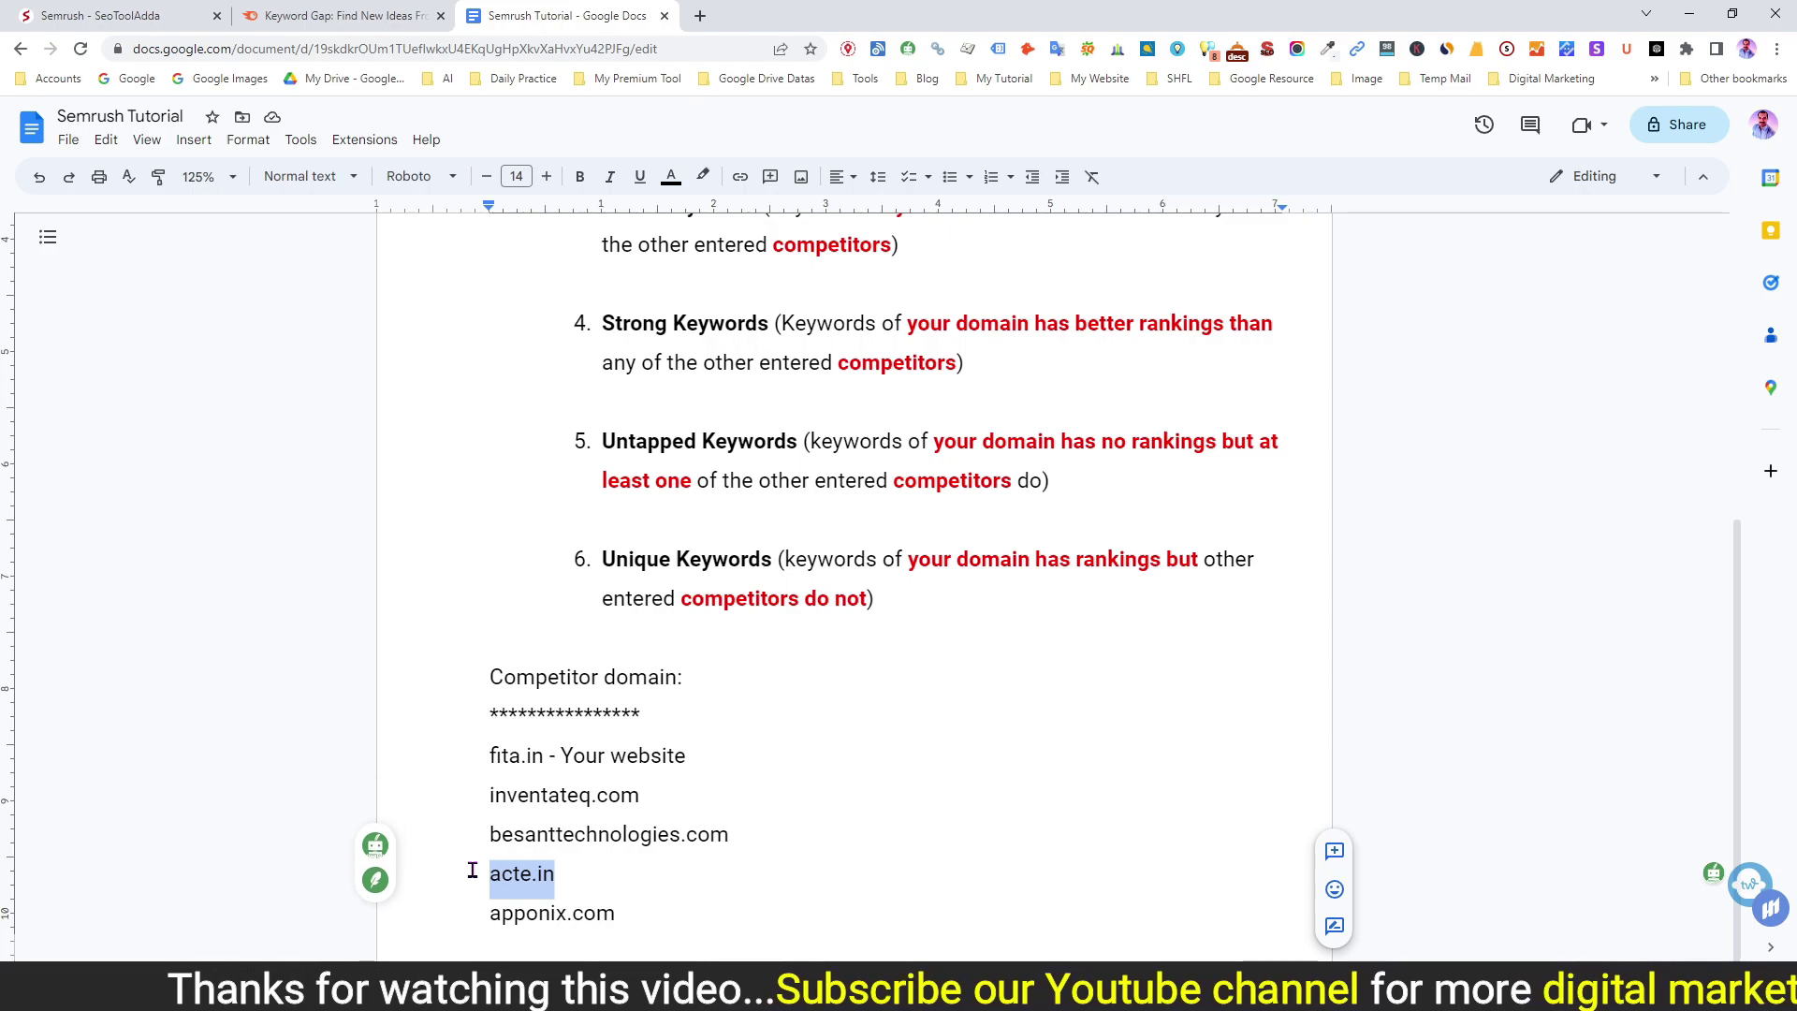
pyautogui.click(384, 16)
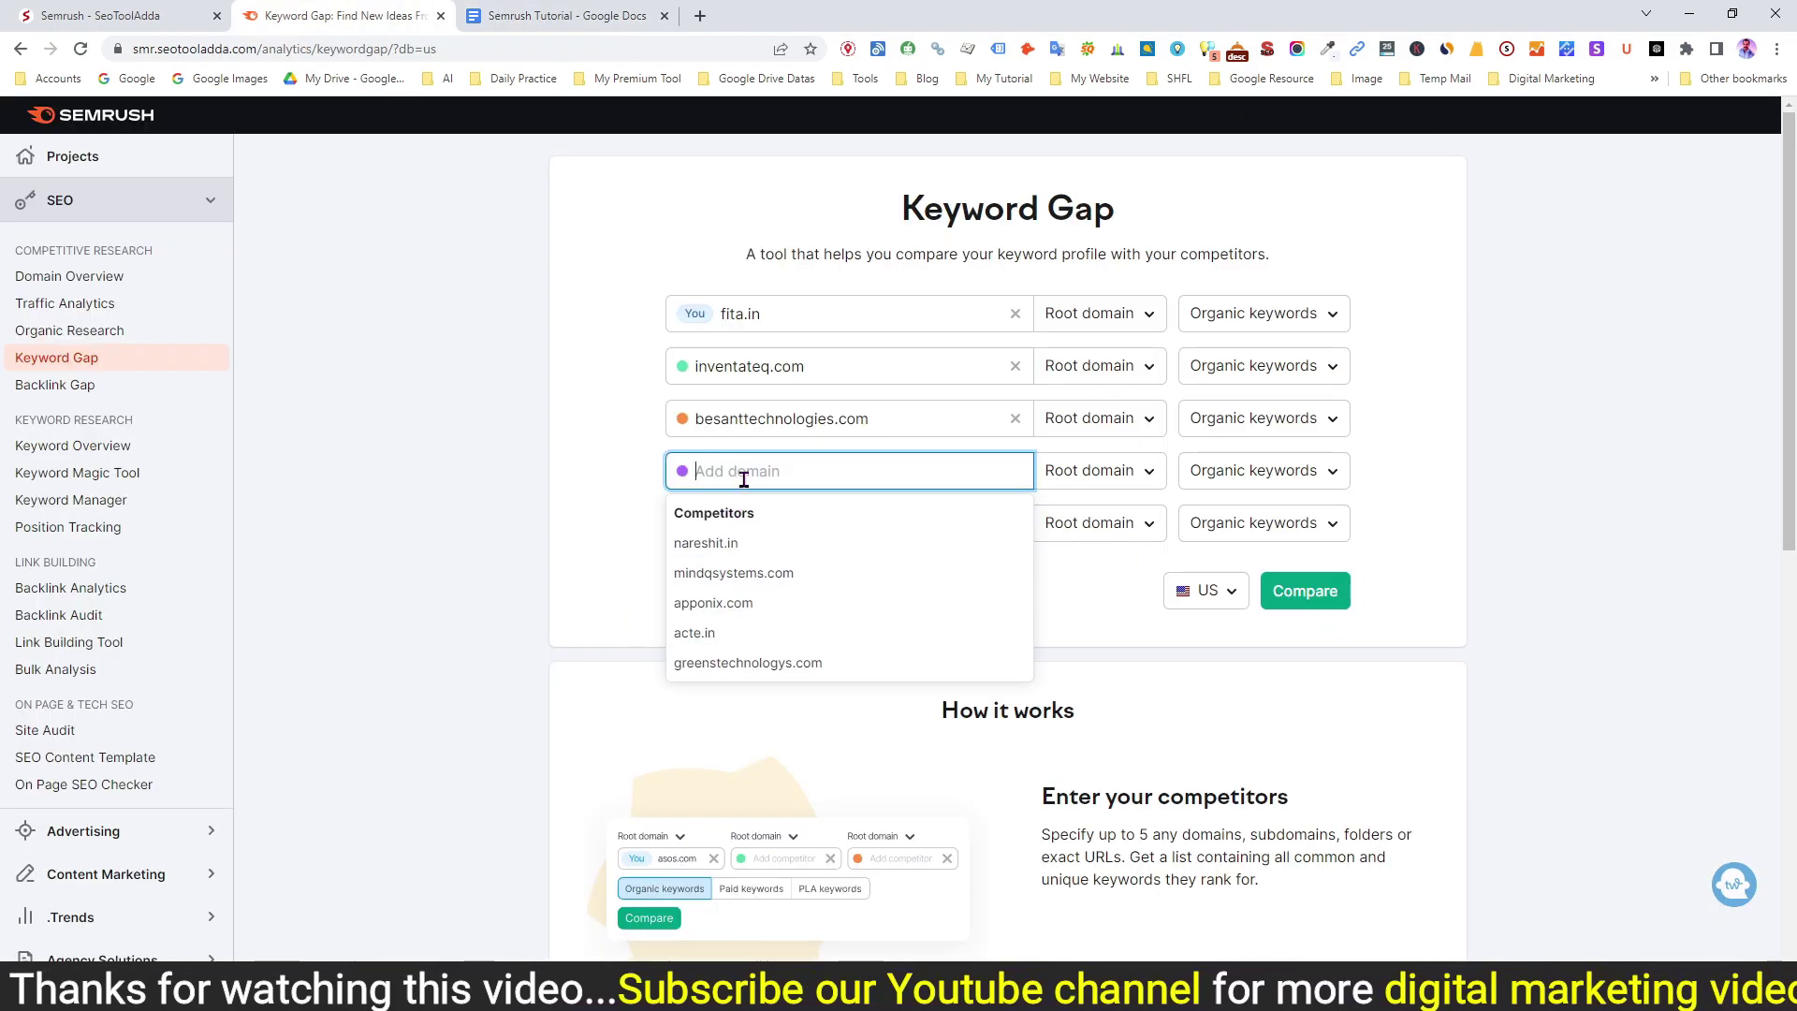
pyautogui.hotkey('ctrl', 'v')
# Step: Copy apponix.com from the document and enter it as the fourth competitor domain
pyautogui.click(725, 522)
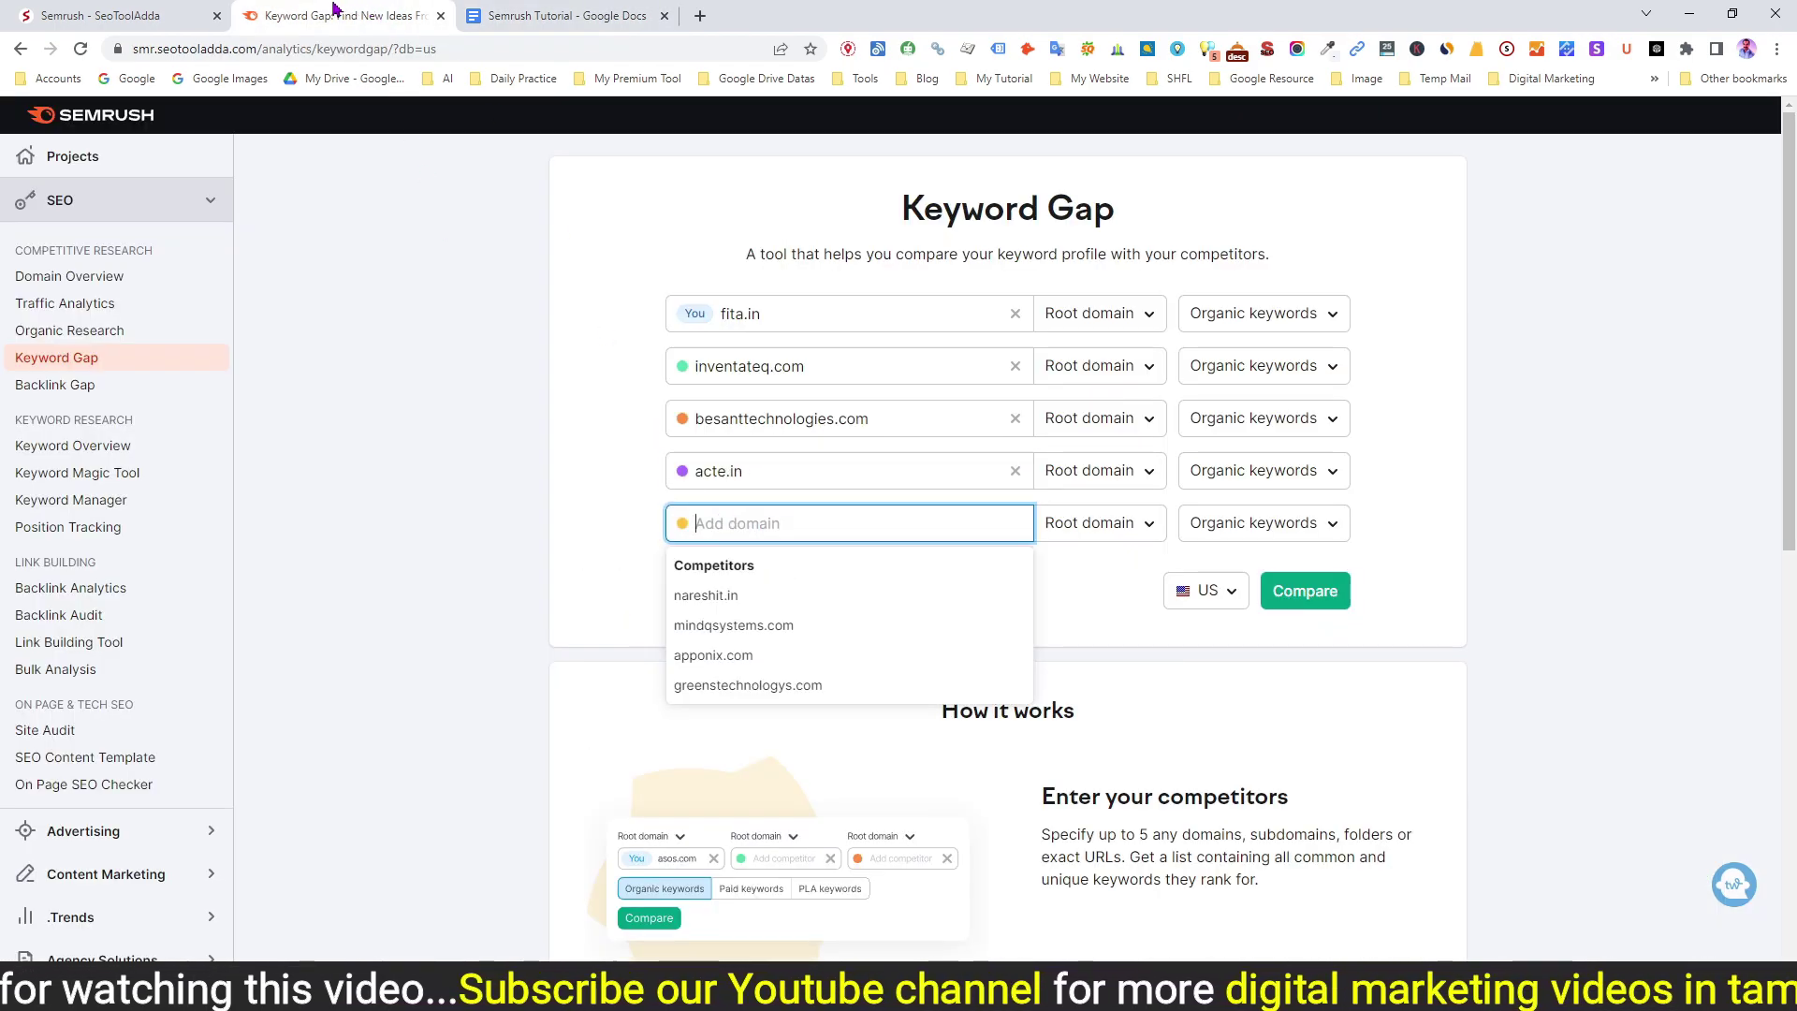
pyautogui.click(500, 11)
pyautogui.moveTo(633, 917); pyautogui.dragTo(475, 910)
pyautogui.hotkey('ctrl', 'c')
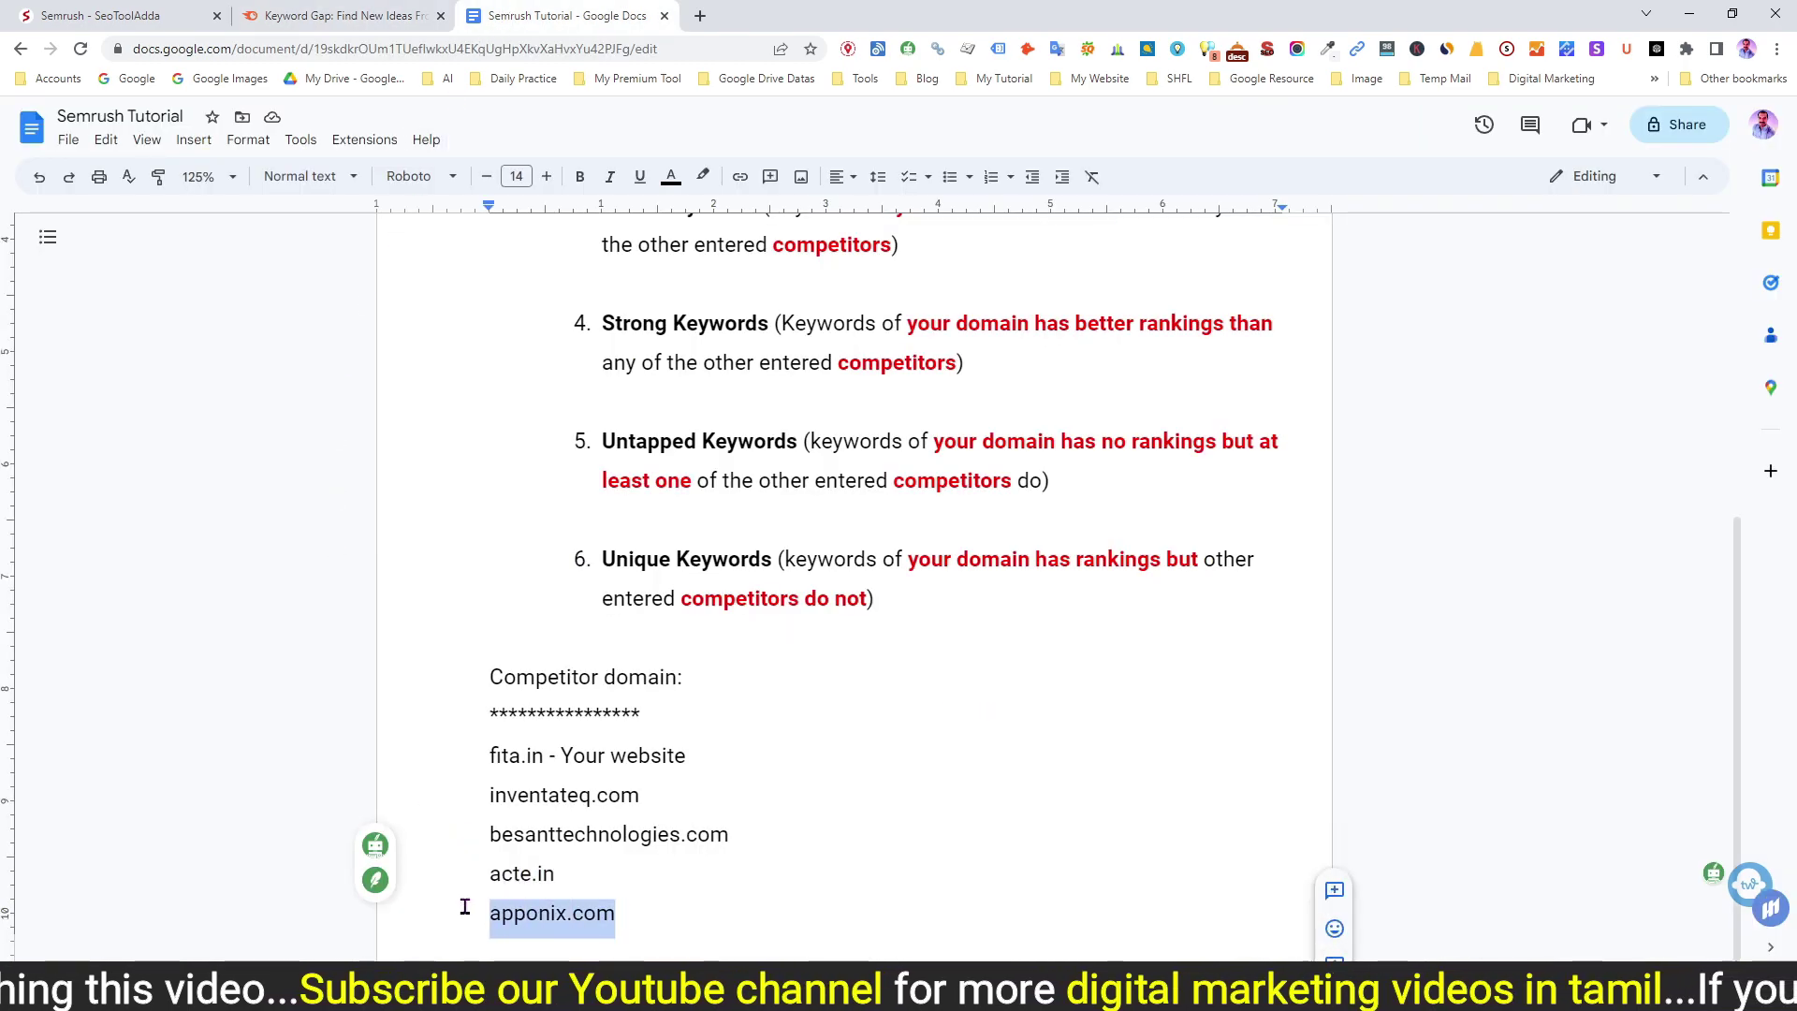
pyautogui.click(342, 16)
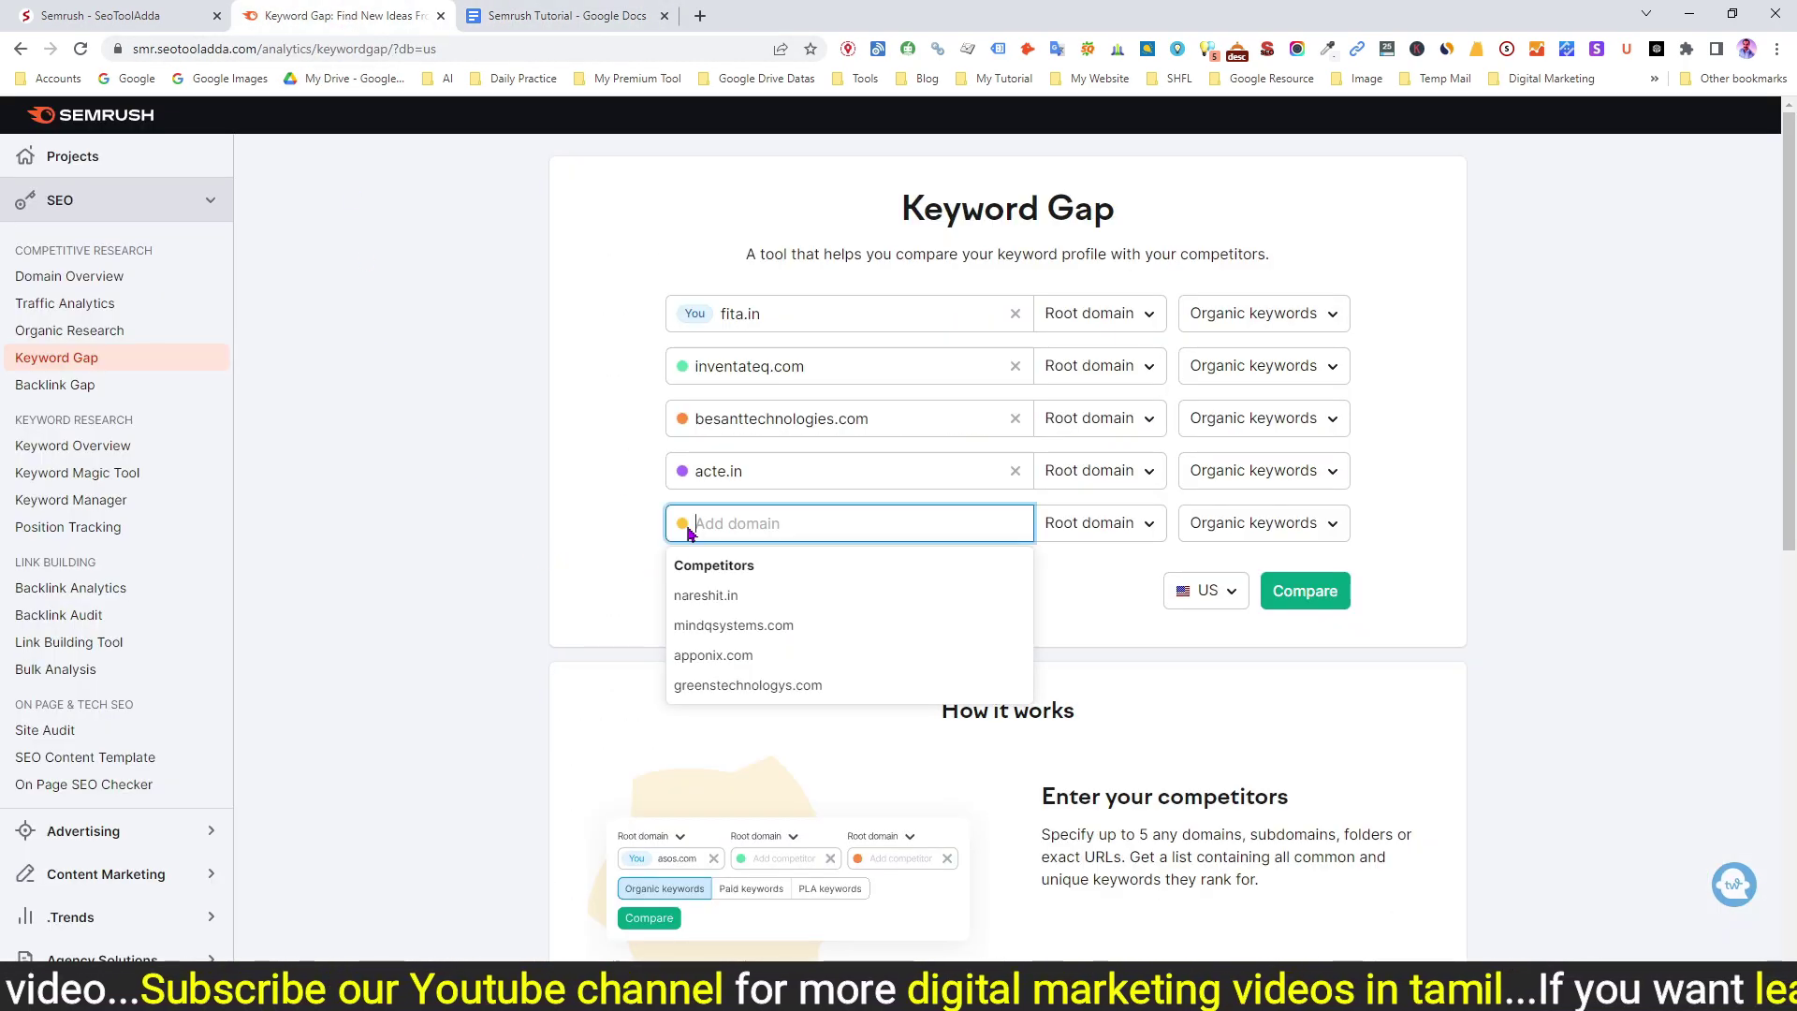
pyautogui.hotkey('ctrl', 'v')
pyautogui.click(660, 585)
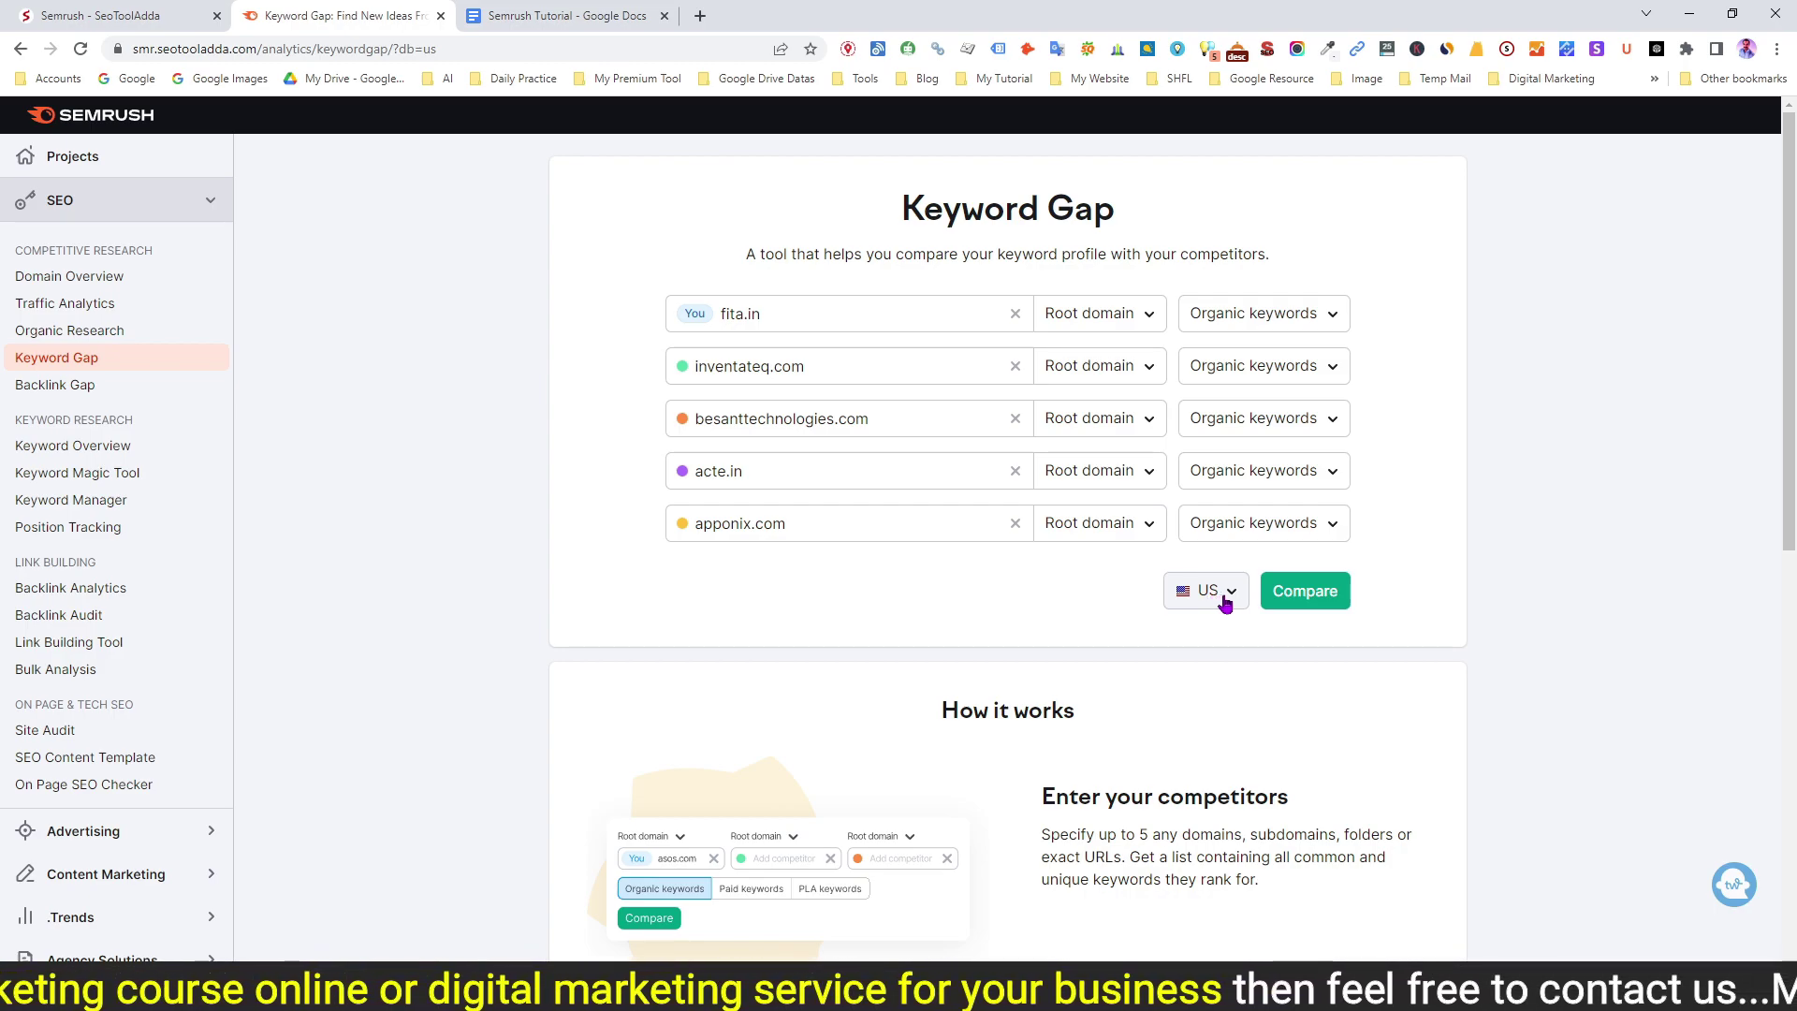
# Step: Set the comparison database to India and run the keyword comparison of the five domains
pyautogui.click(1225, 605)
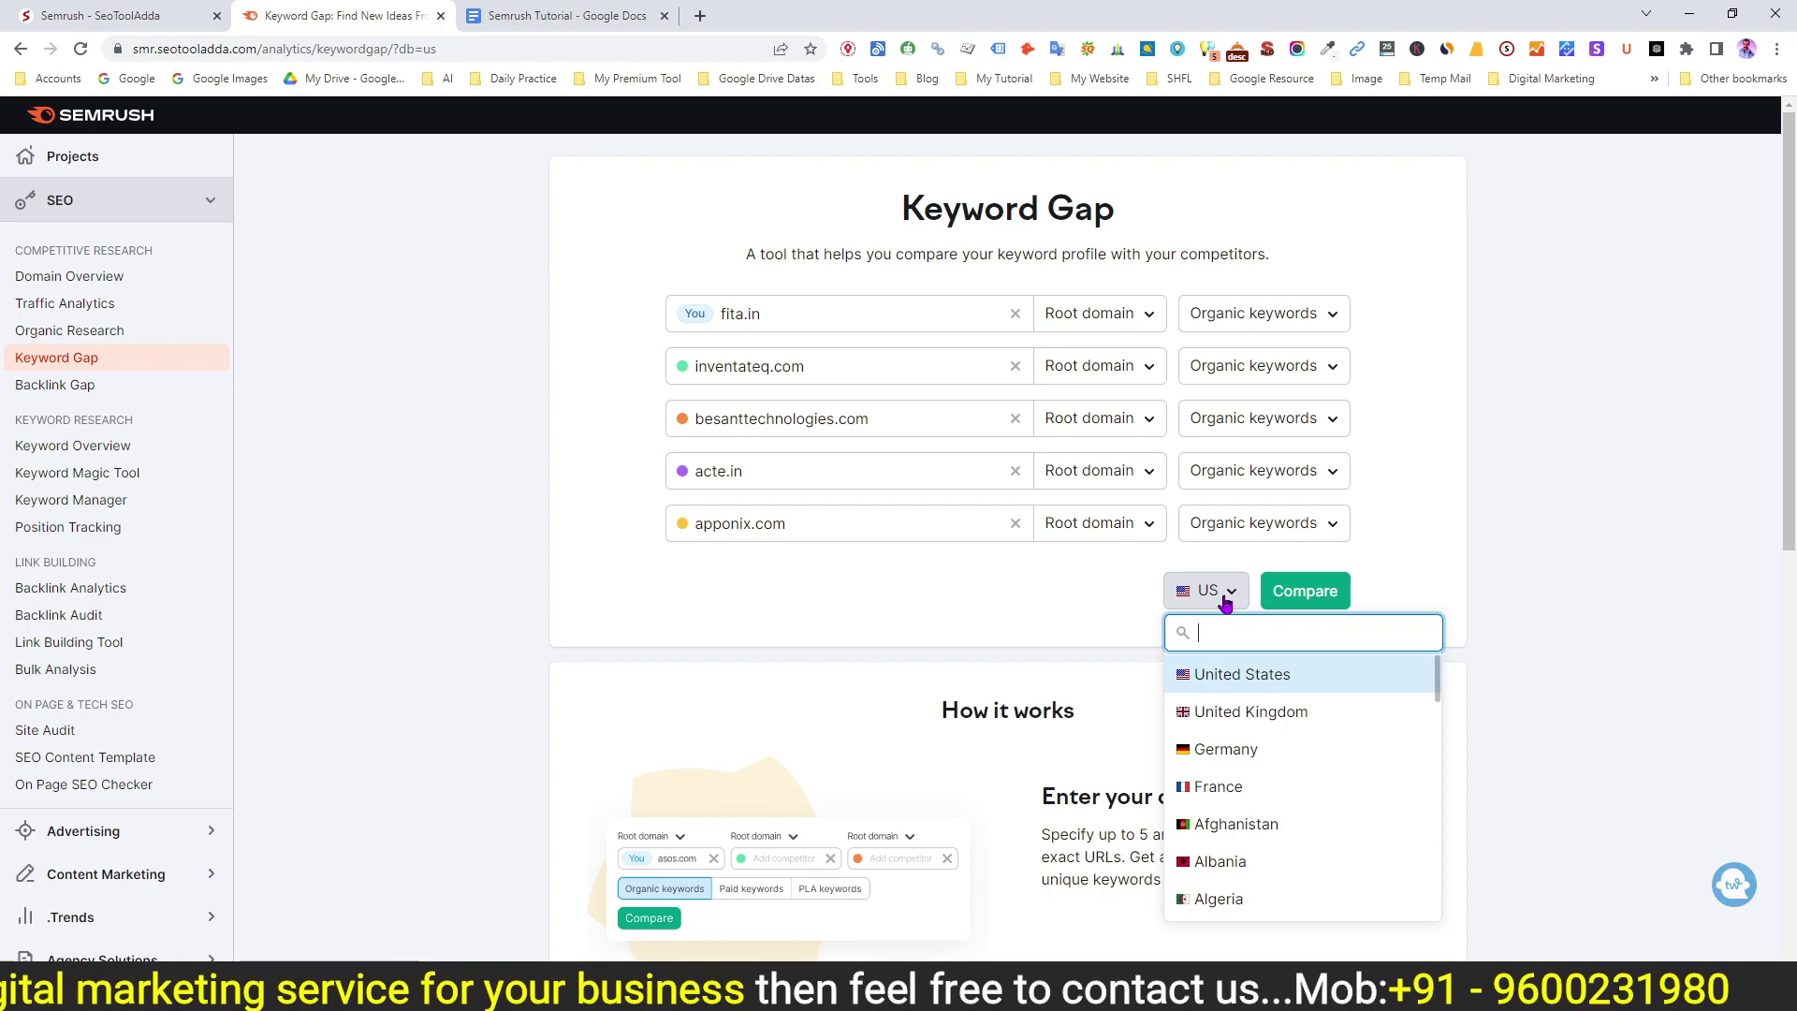
pyautogui.write('india')
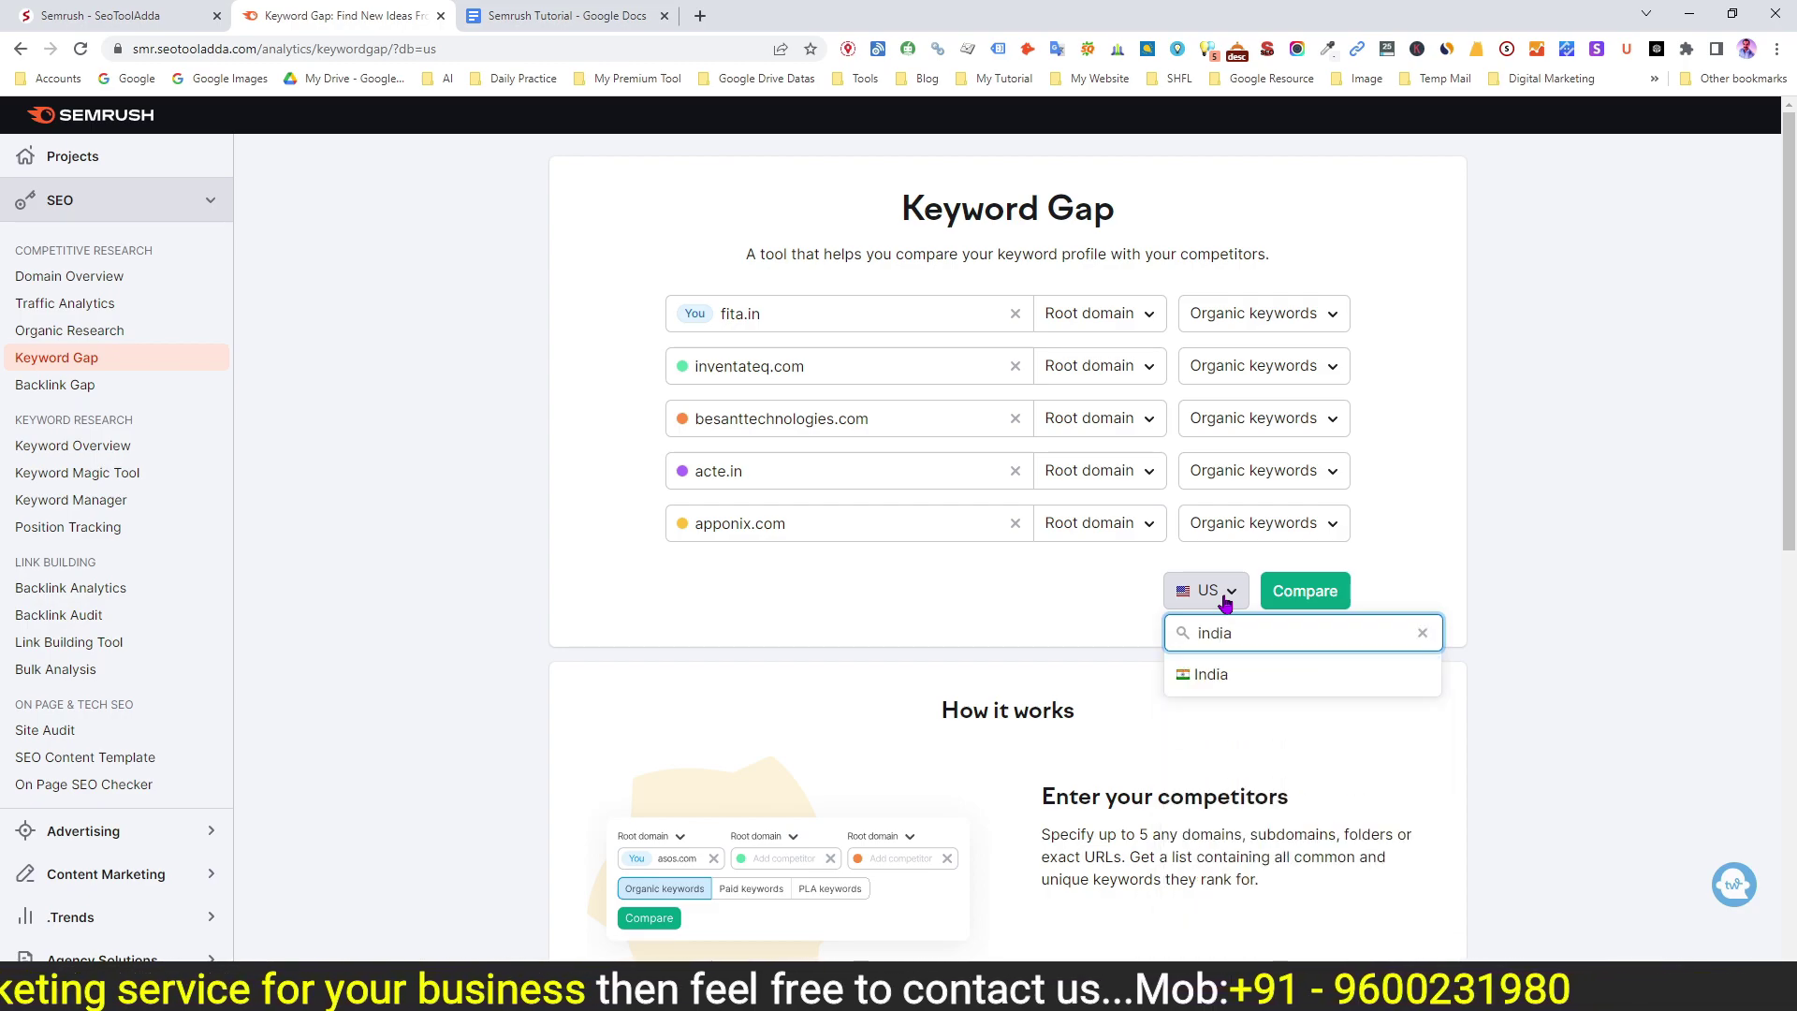
pyautogui.click(1215, 675)
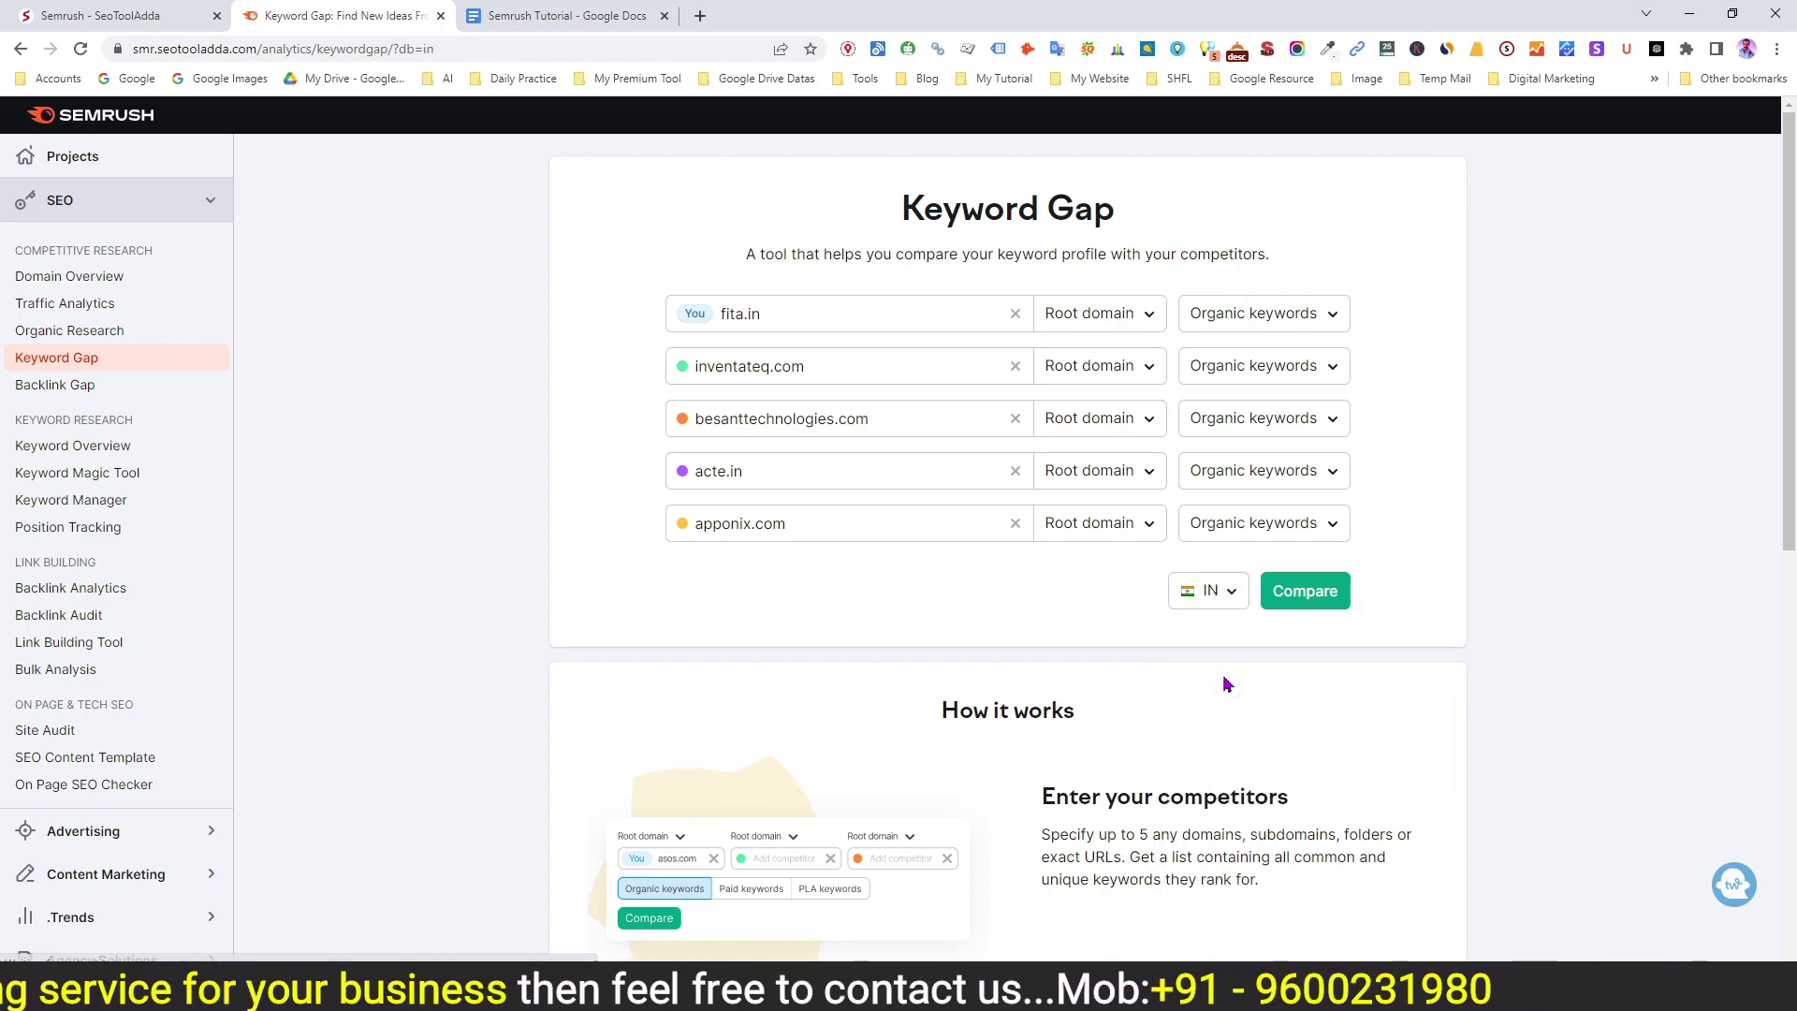
pyautogui.click(1302, 600)
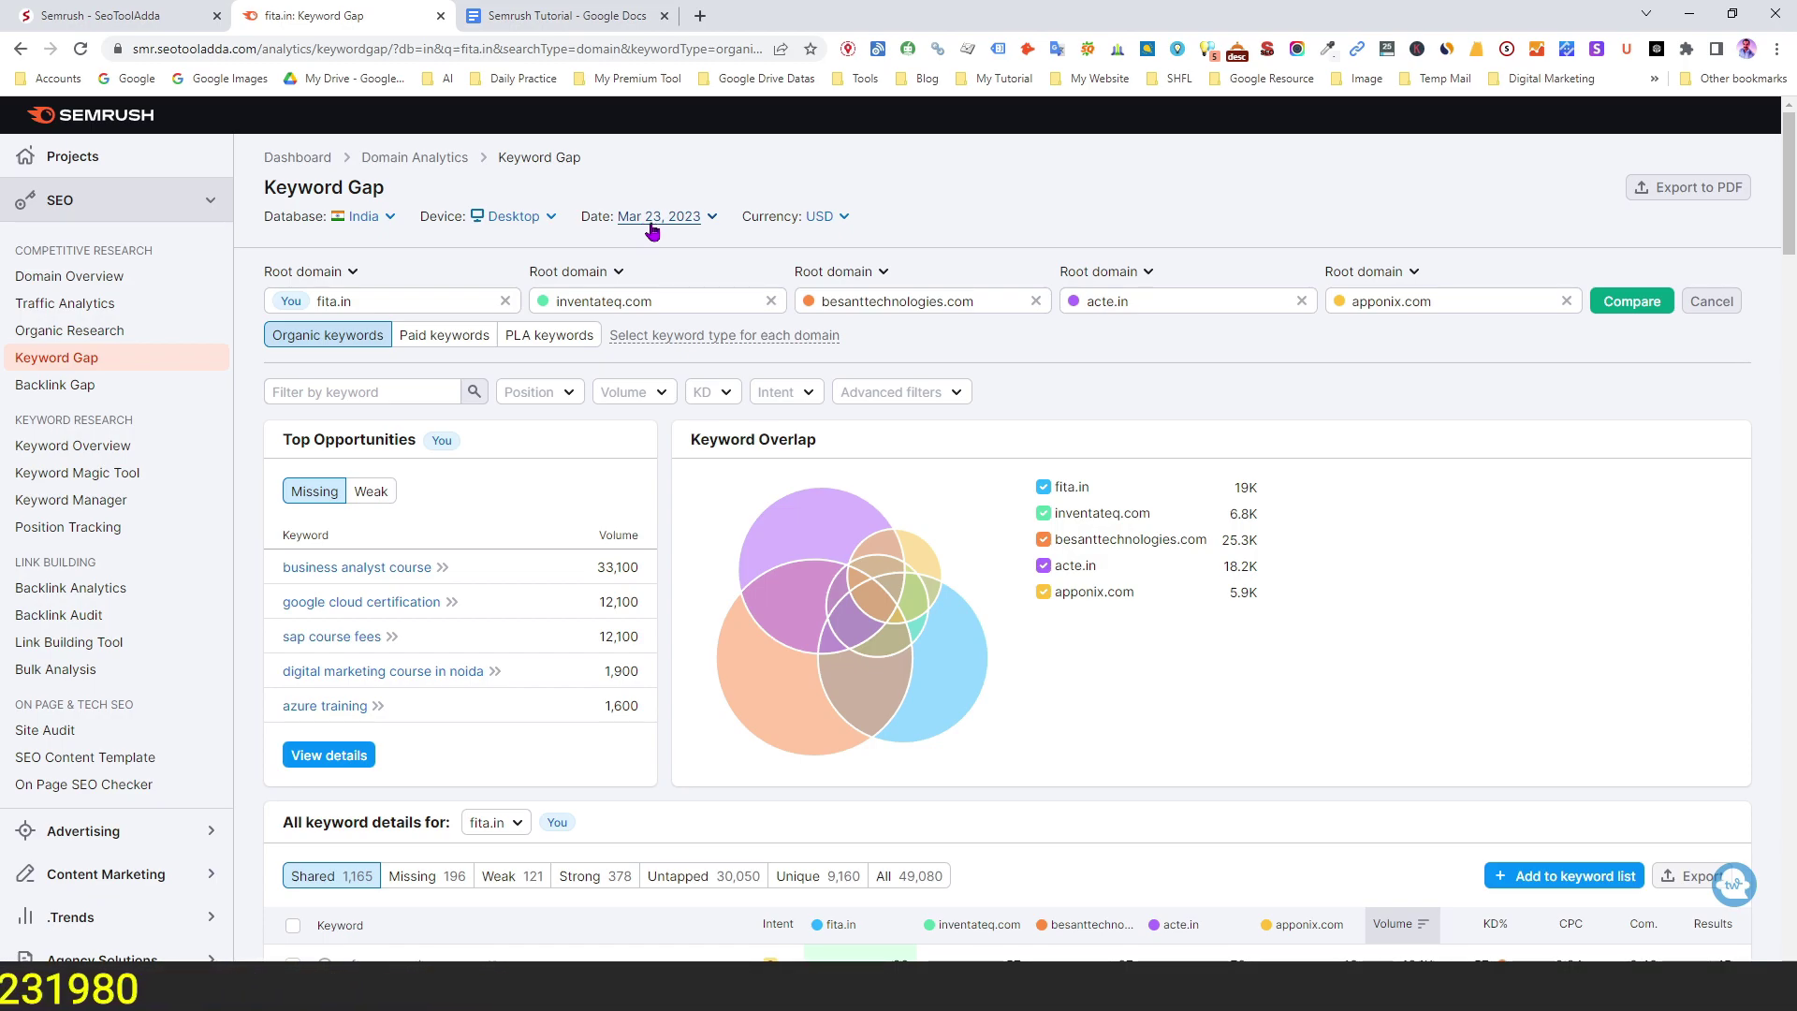
# Step: Set the report currency to INR and display the Weak keywords under Top Opportunities
pyautogui.click(837, 221)
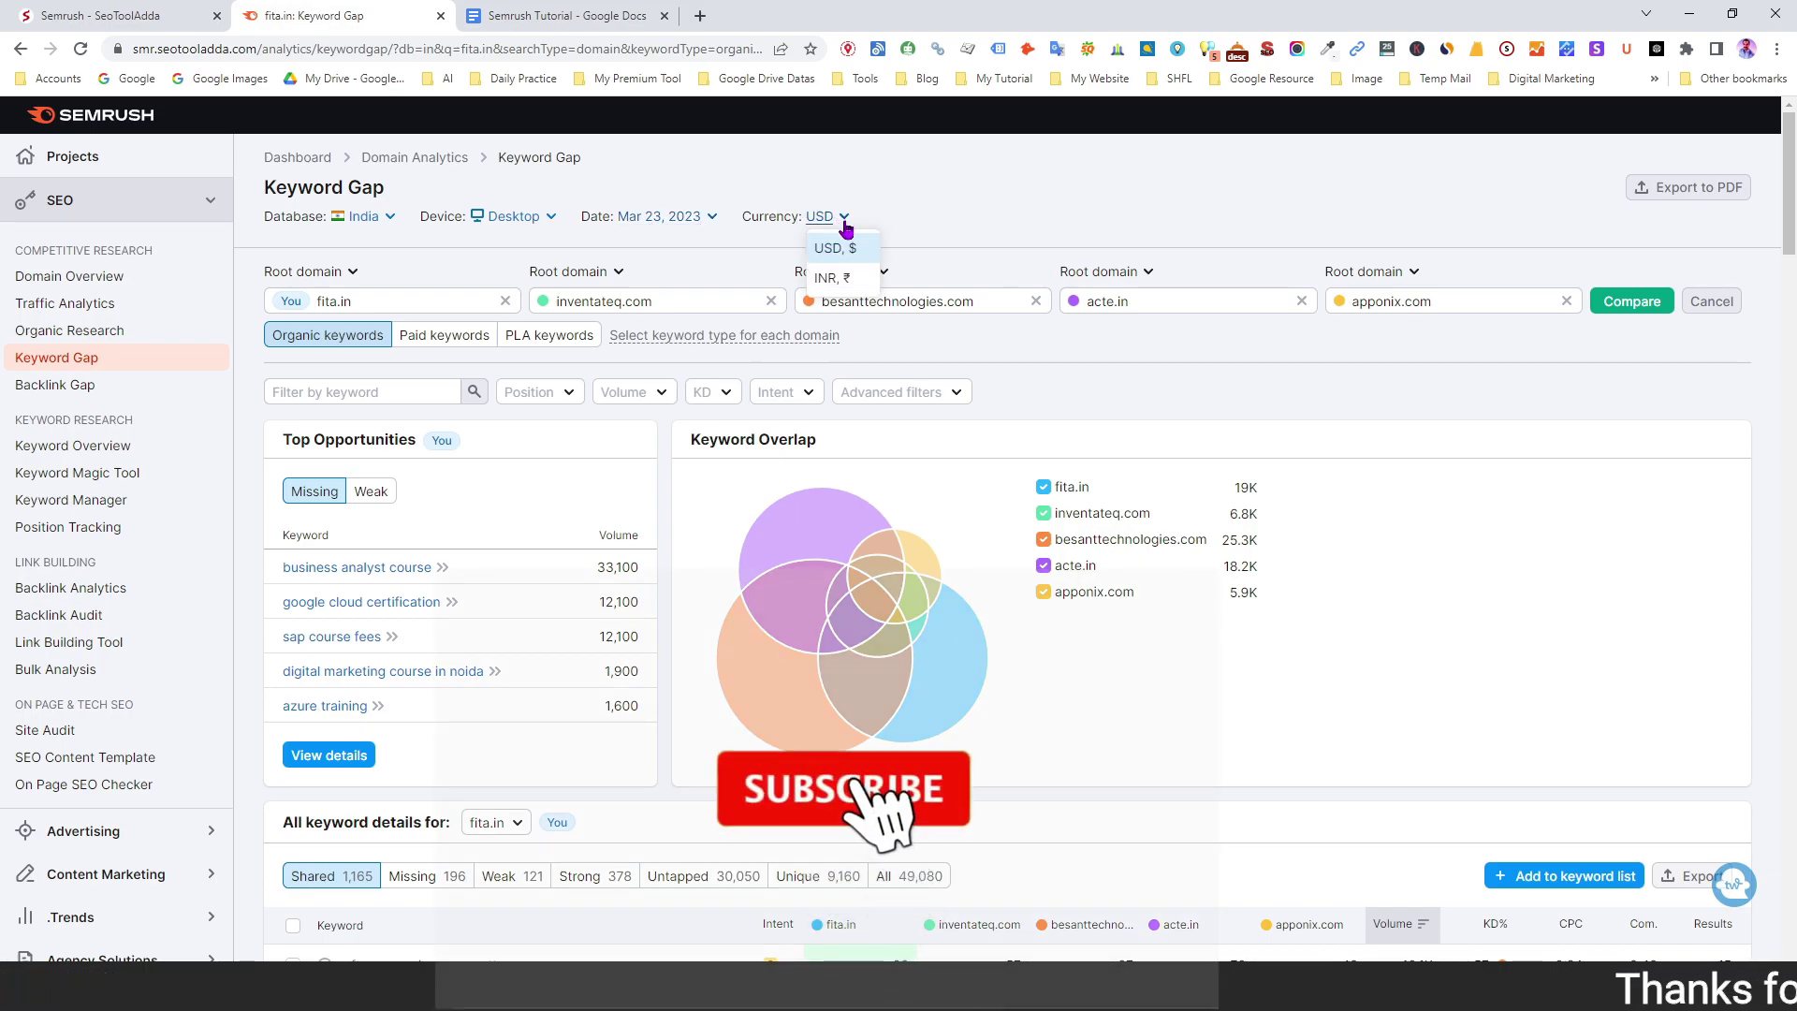
pyautogui.click(836, 279)
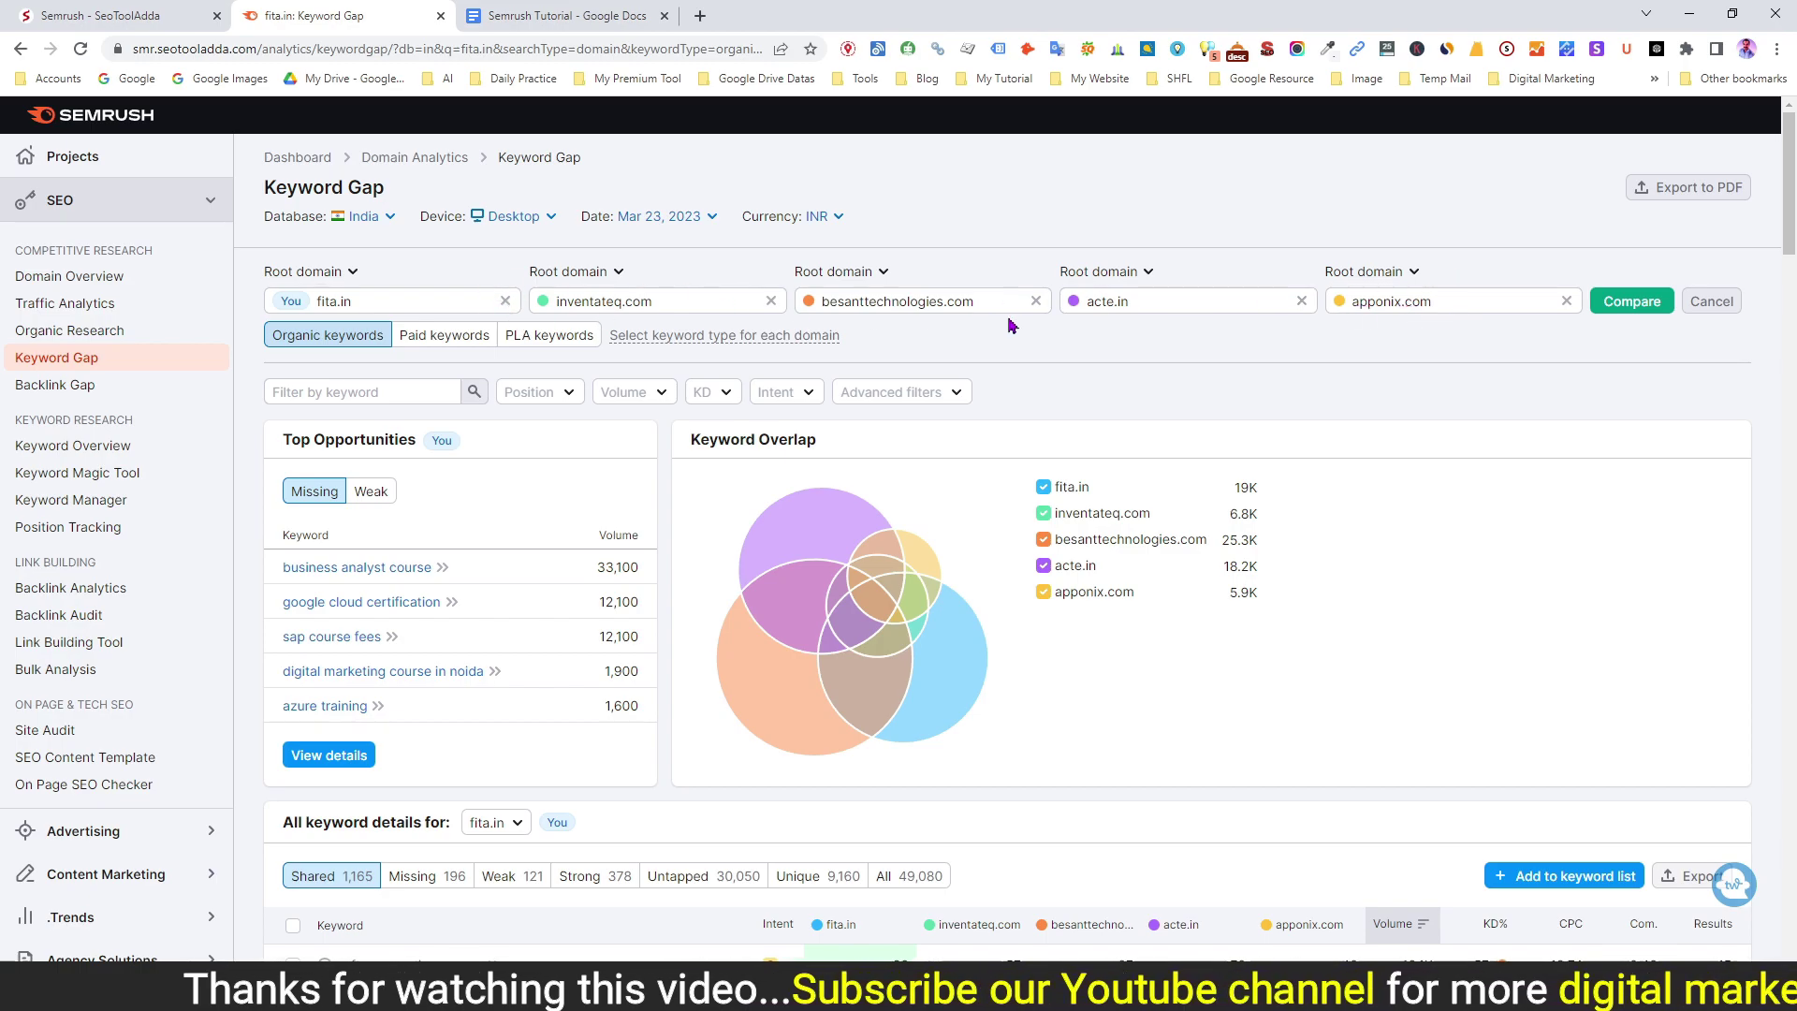
pyautogui.scroll(-1, 1282, 346)
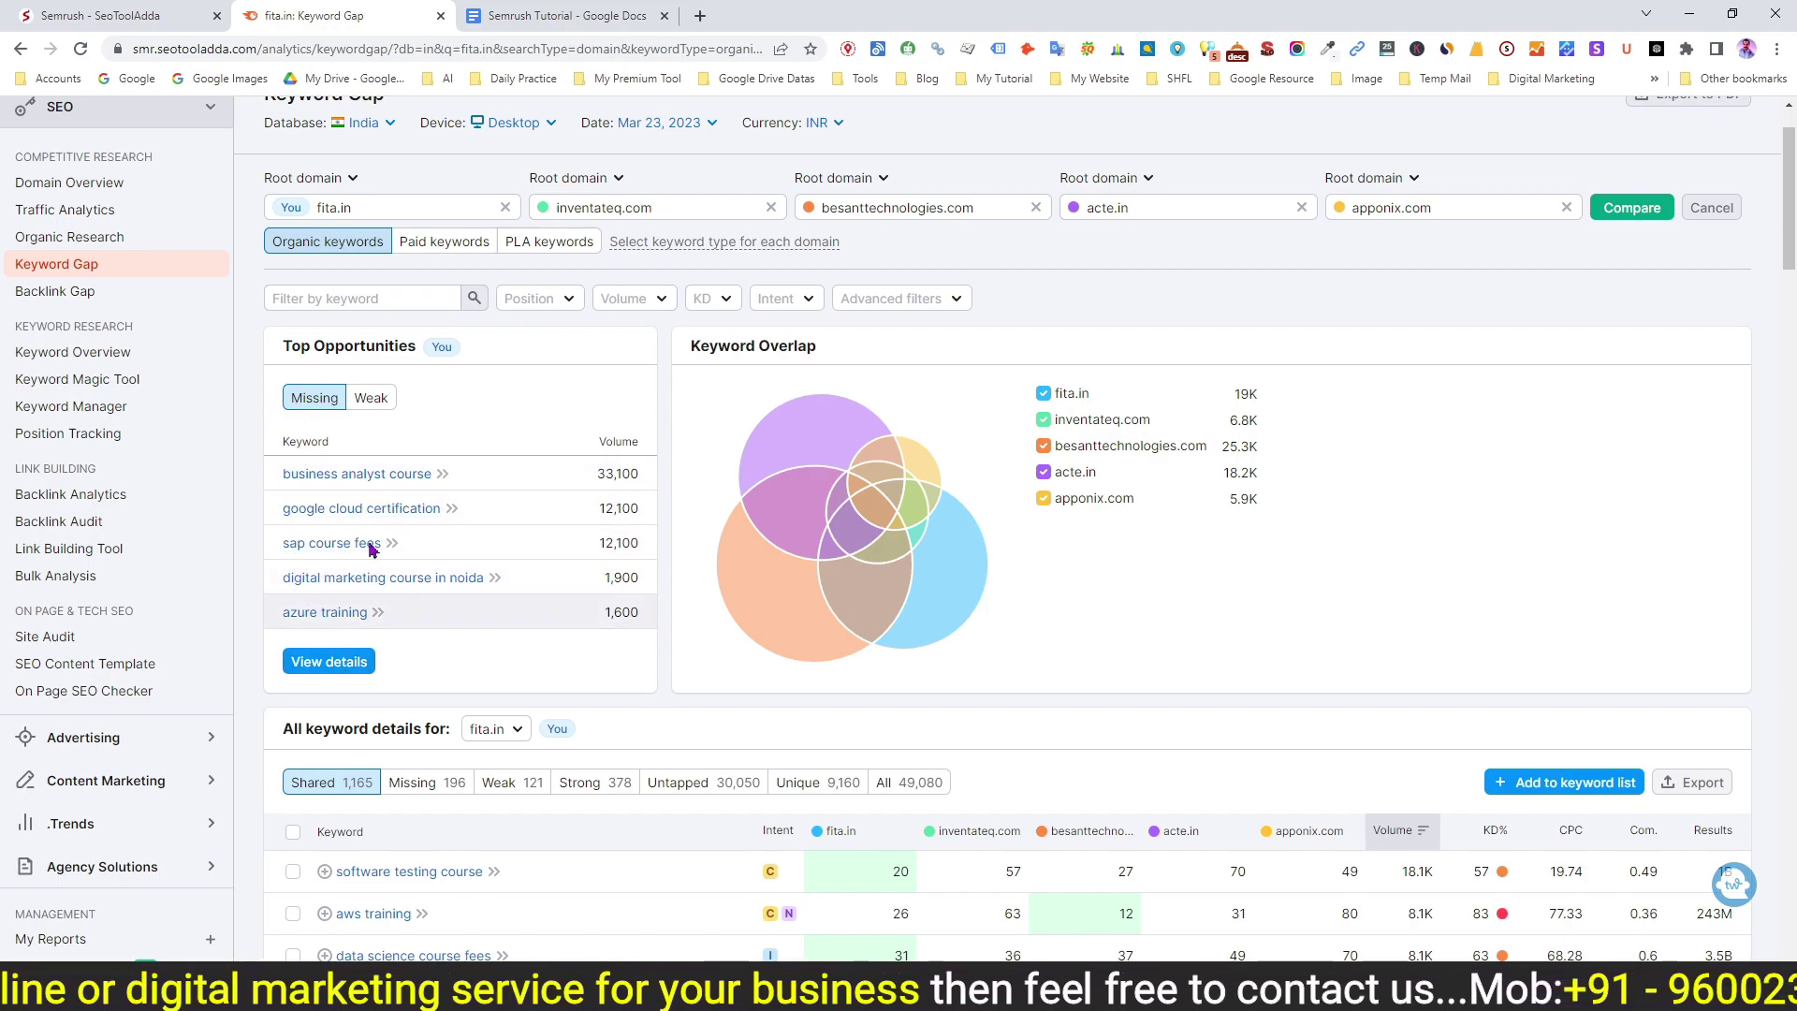
pyautogui.click(370, 412)
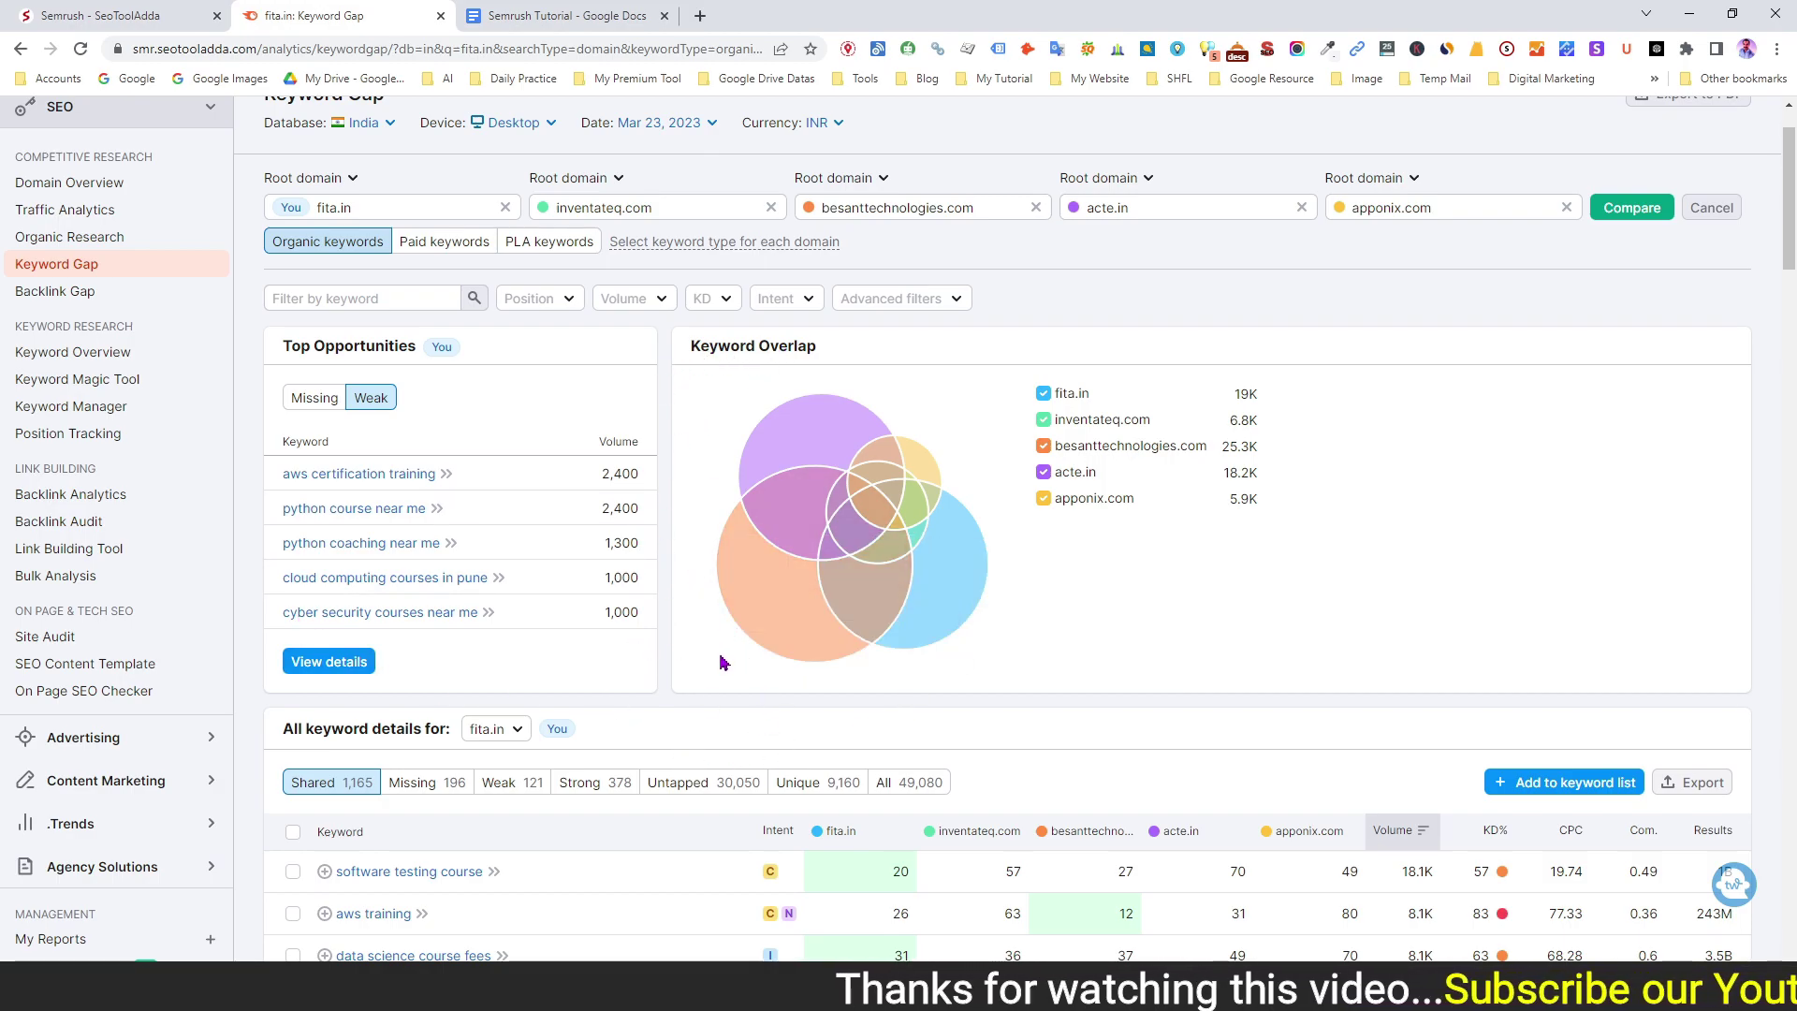
# Step: Examine how the five domains overlap in the Keyword Overlap chart and how they rank for the Shared keywords
pyautogui.moveTo(739, 607)
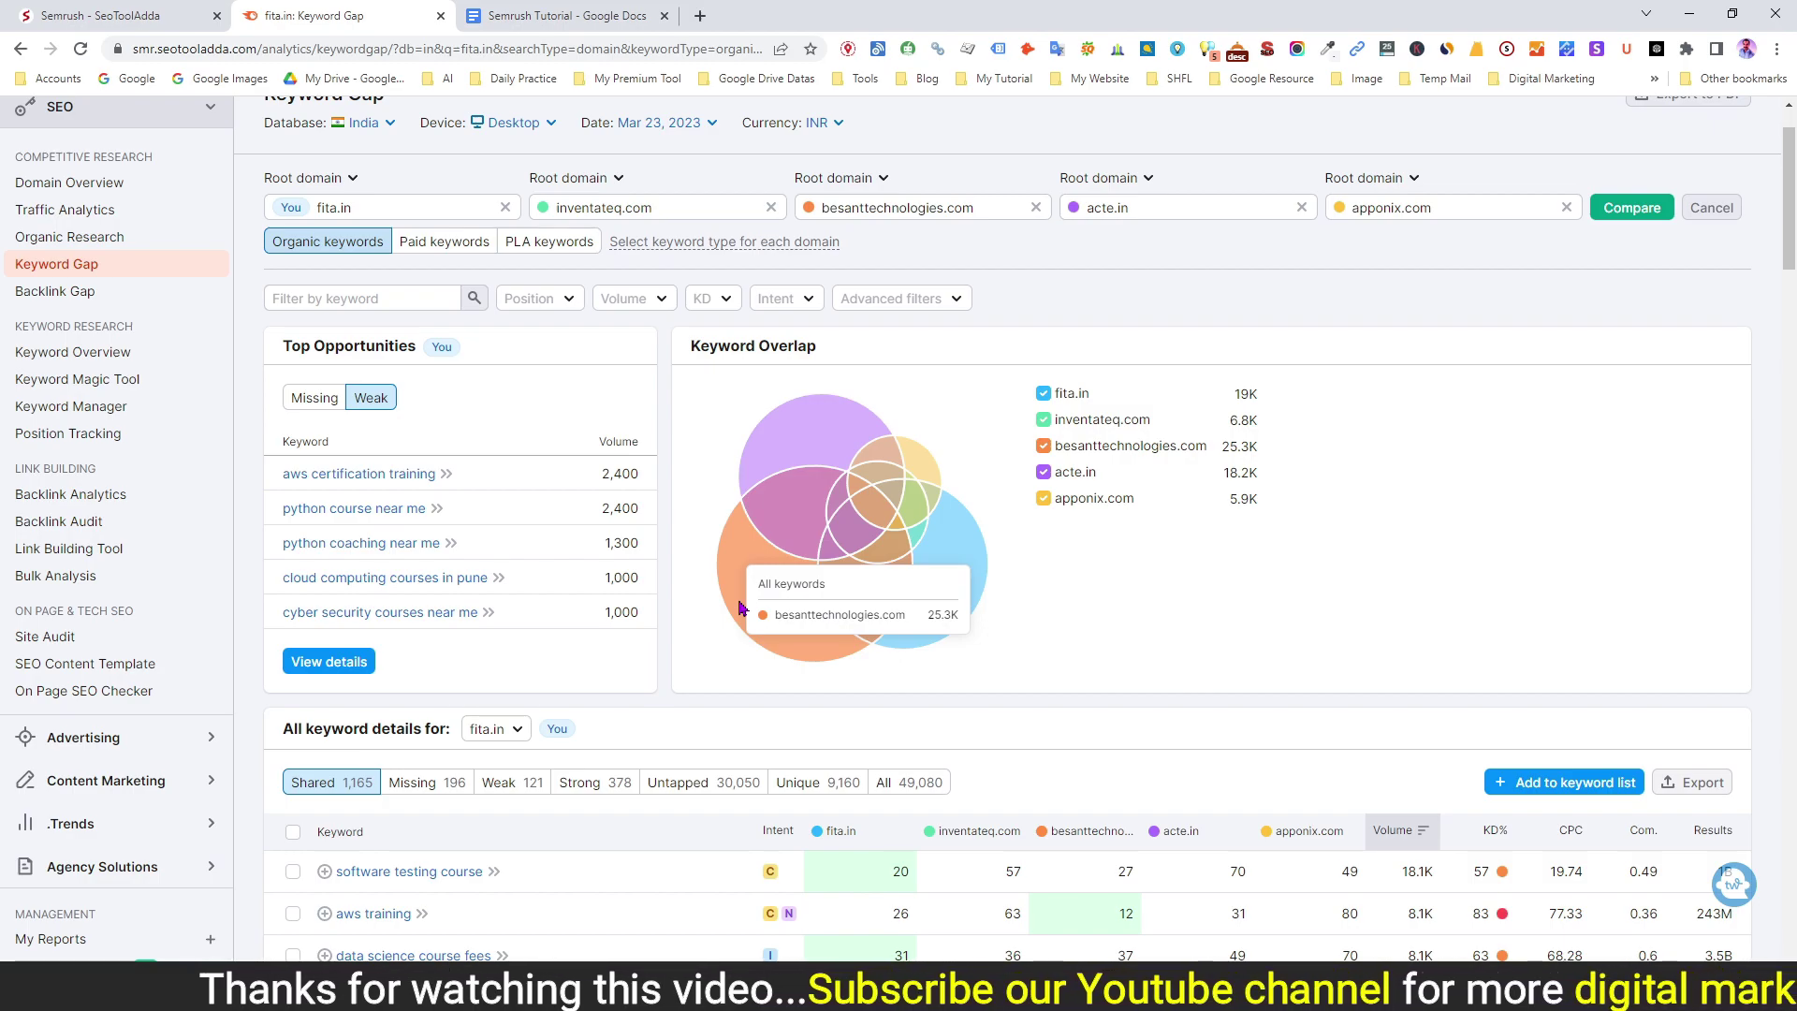
pyautogui.moveTo(805, 435)
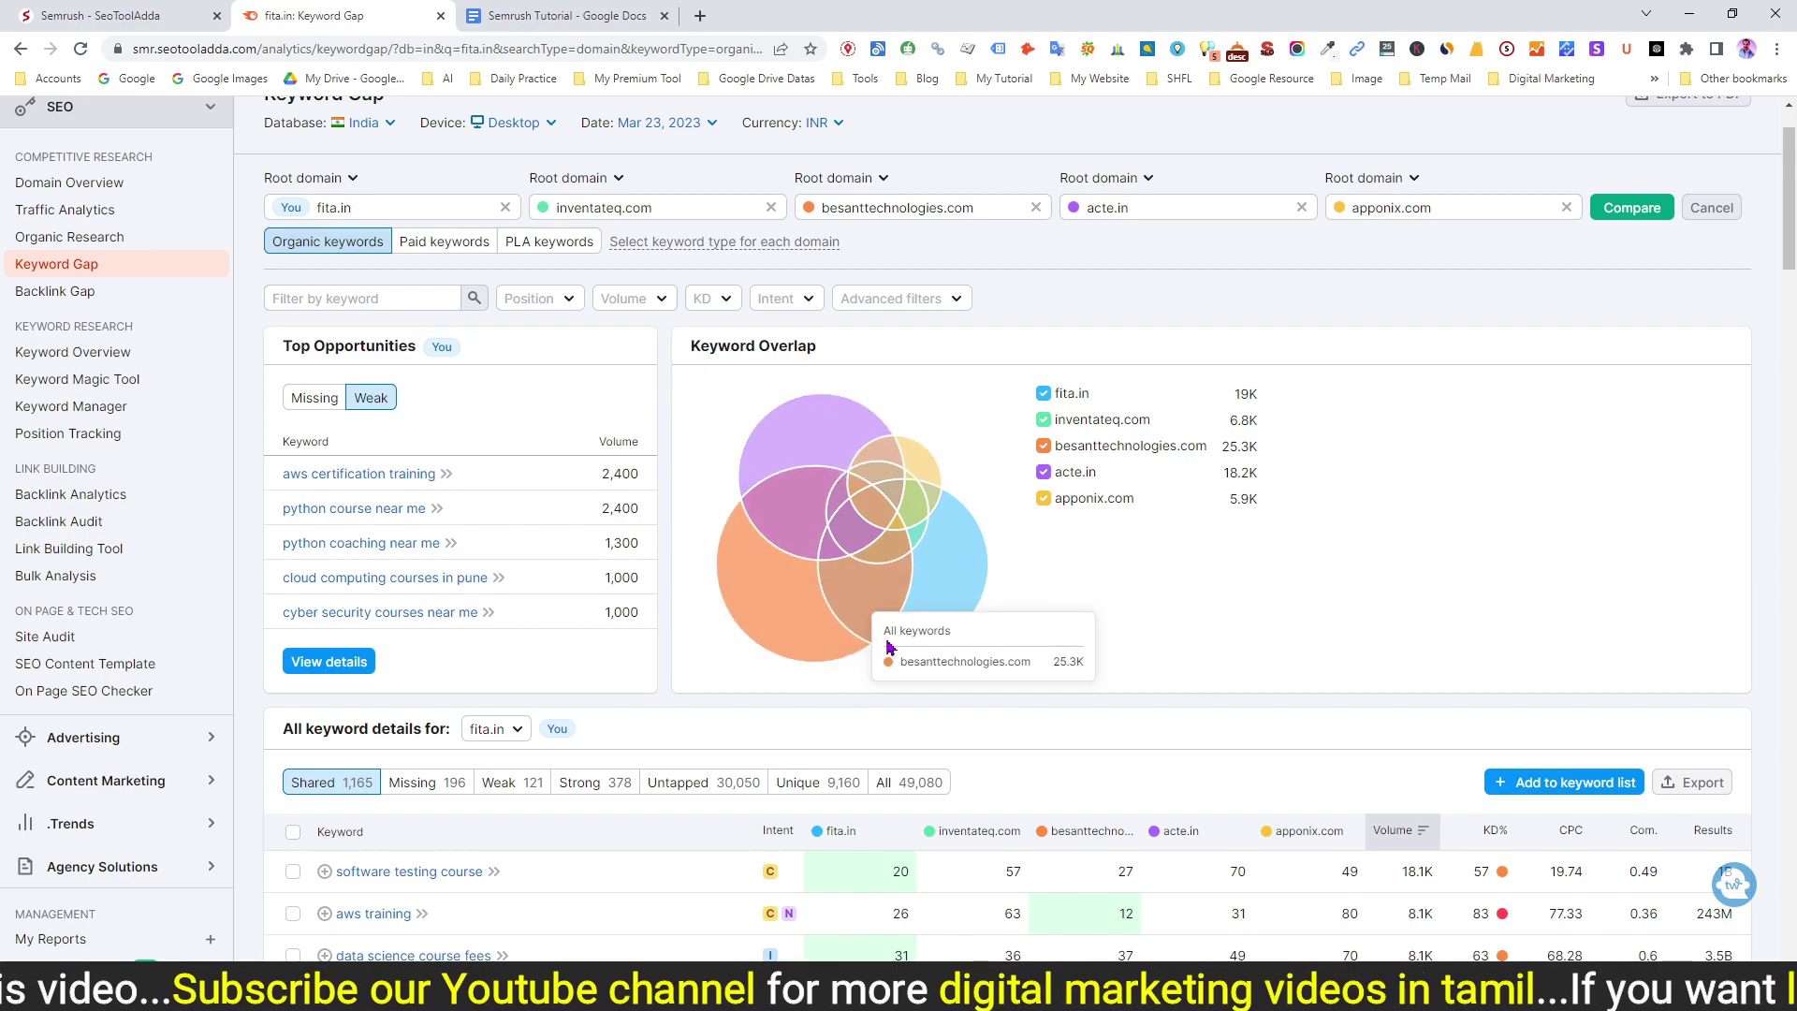
pyautogui.moveTo(901, 640)
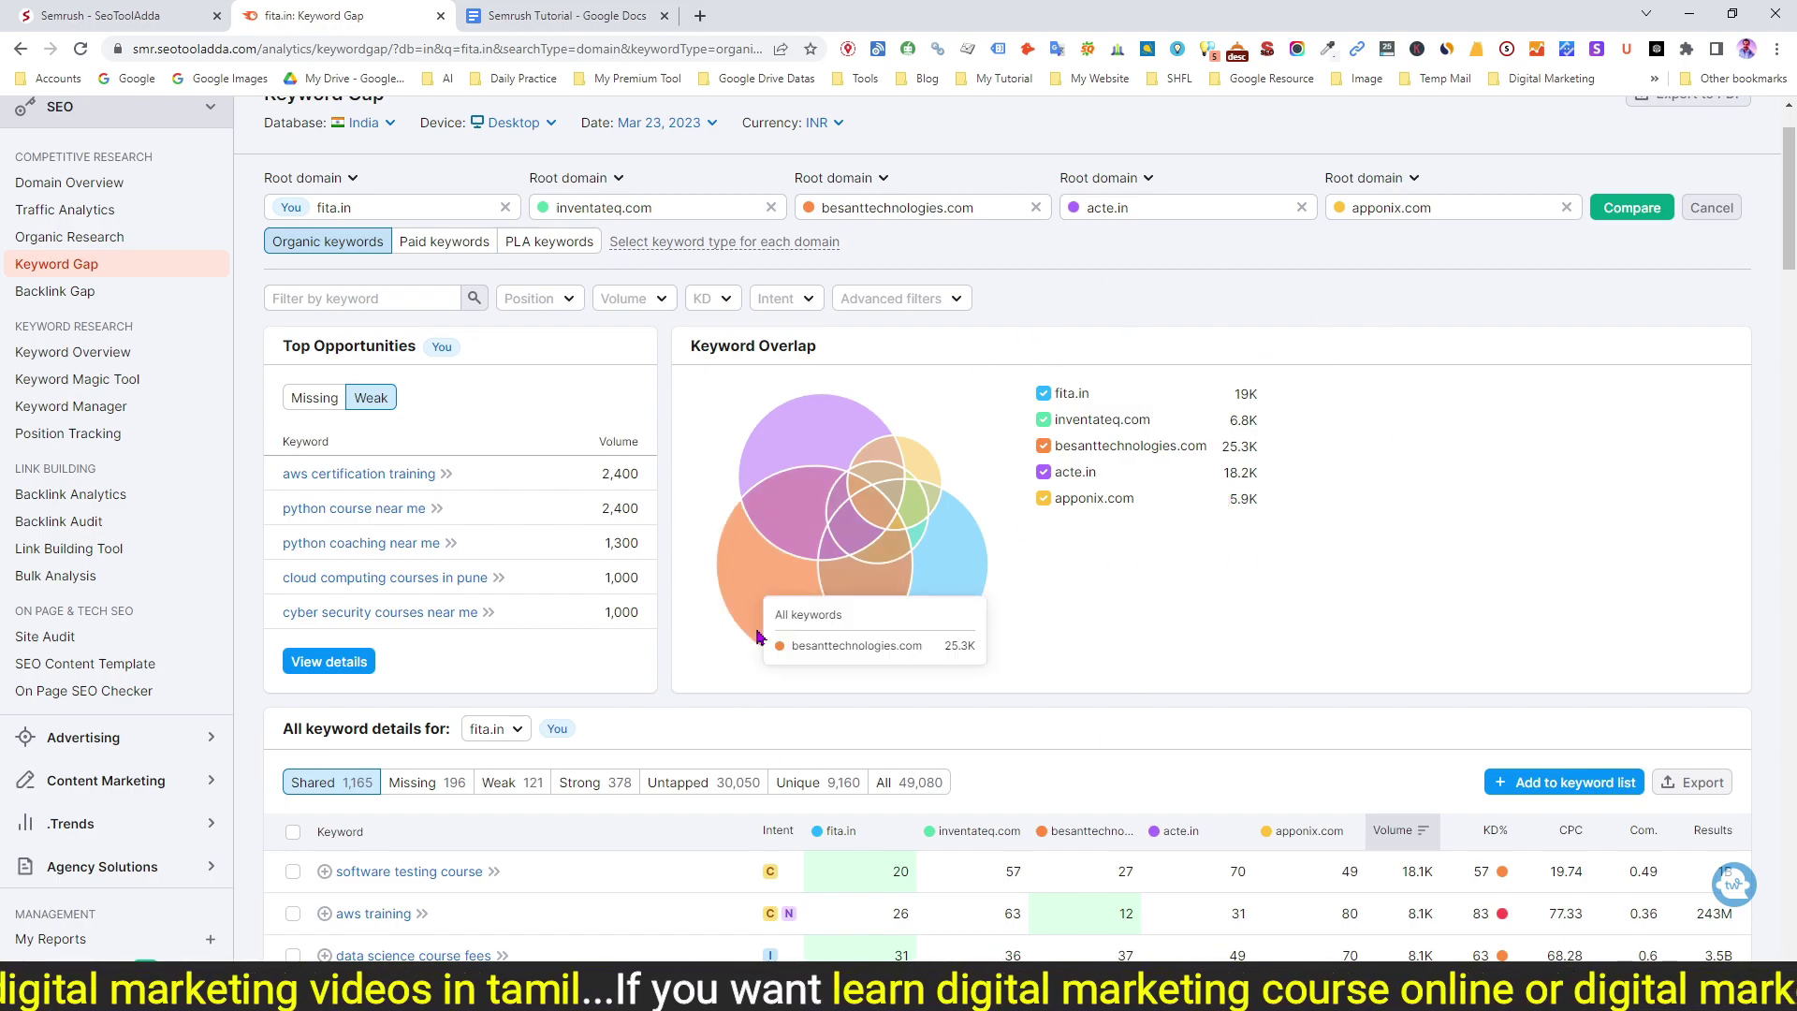
pyautogui.moveTo(959, 613)
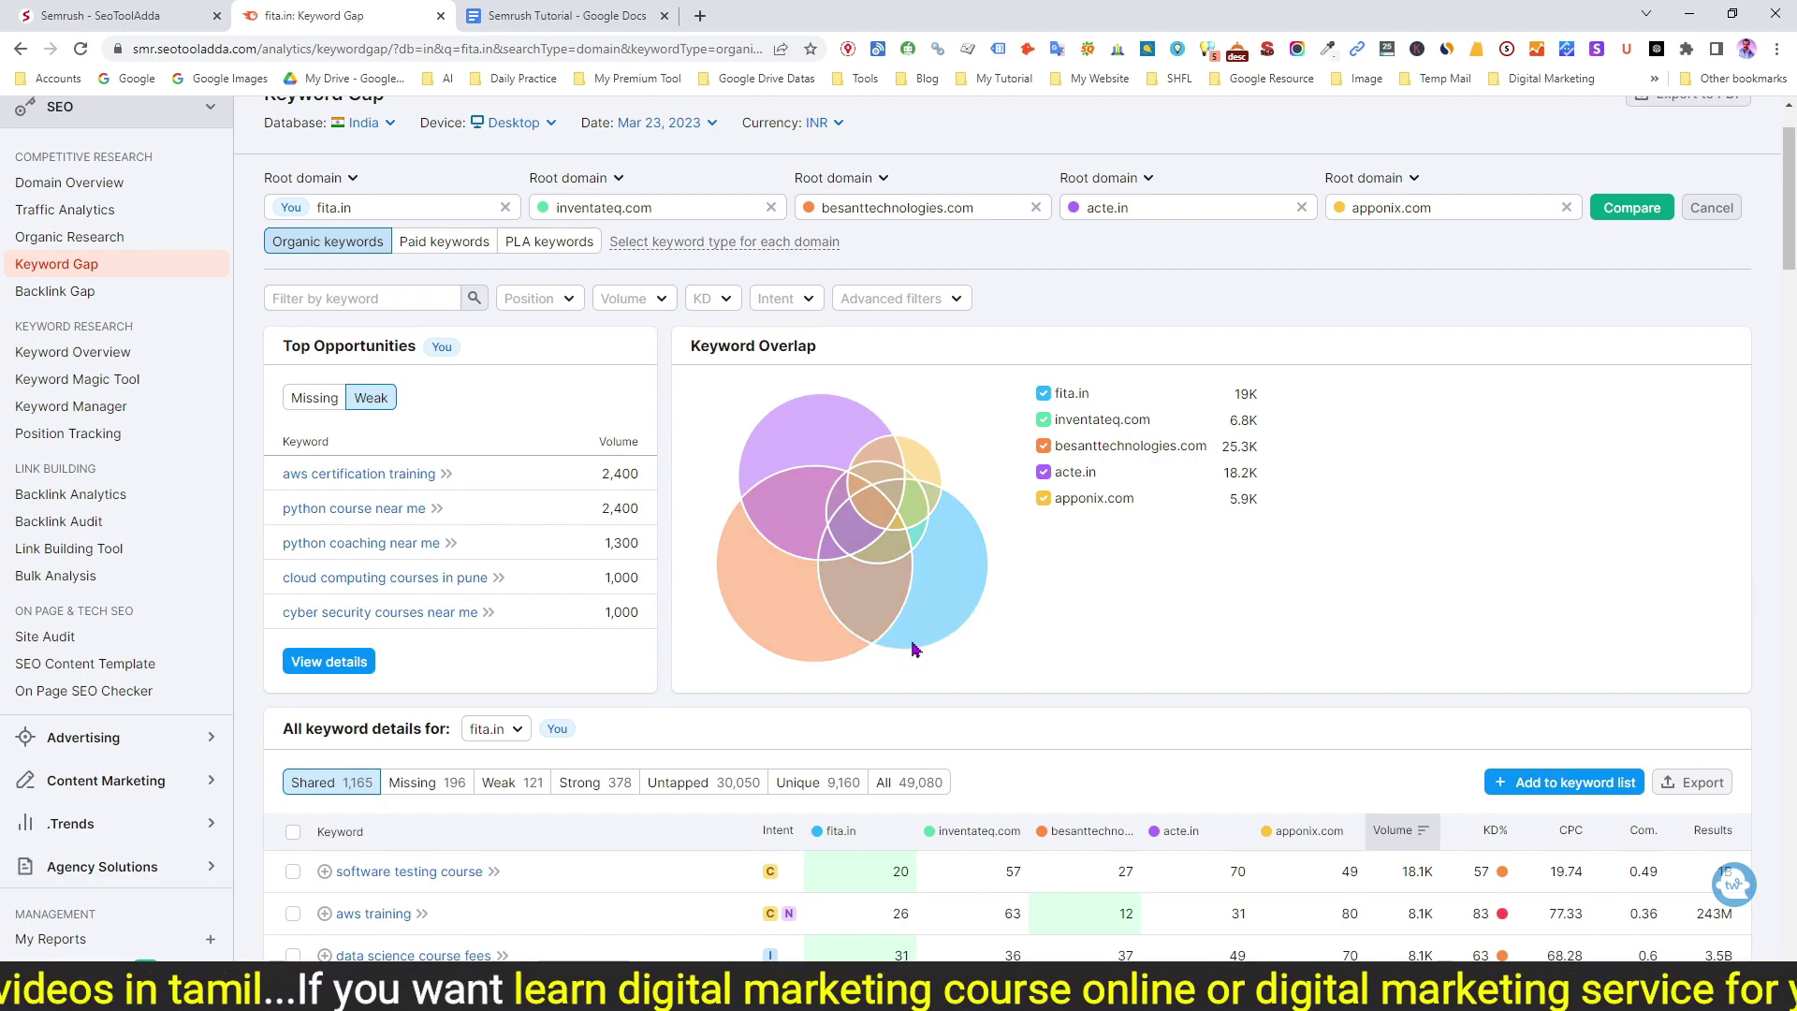
pyautogui.moveTo(865, 606)
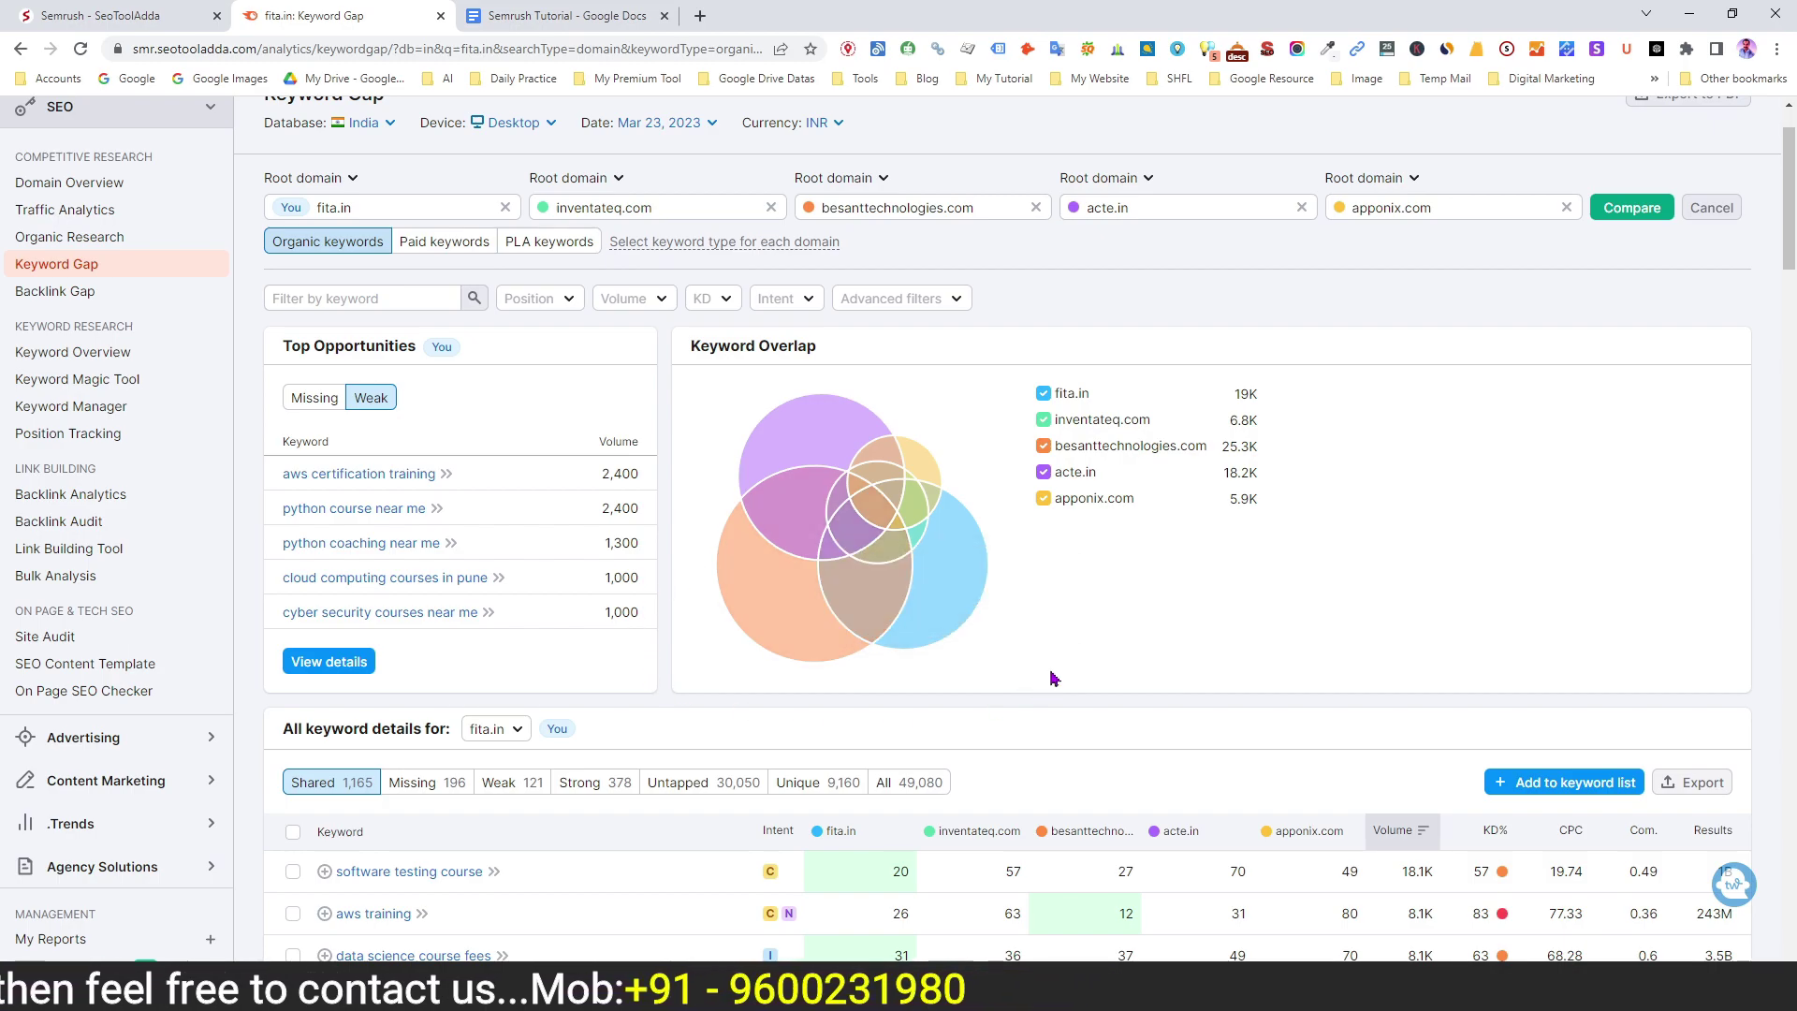
pyautogui.scroll(-5, 1051, 678)
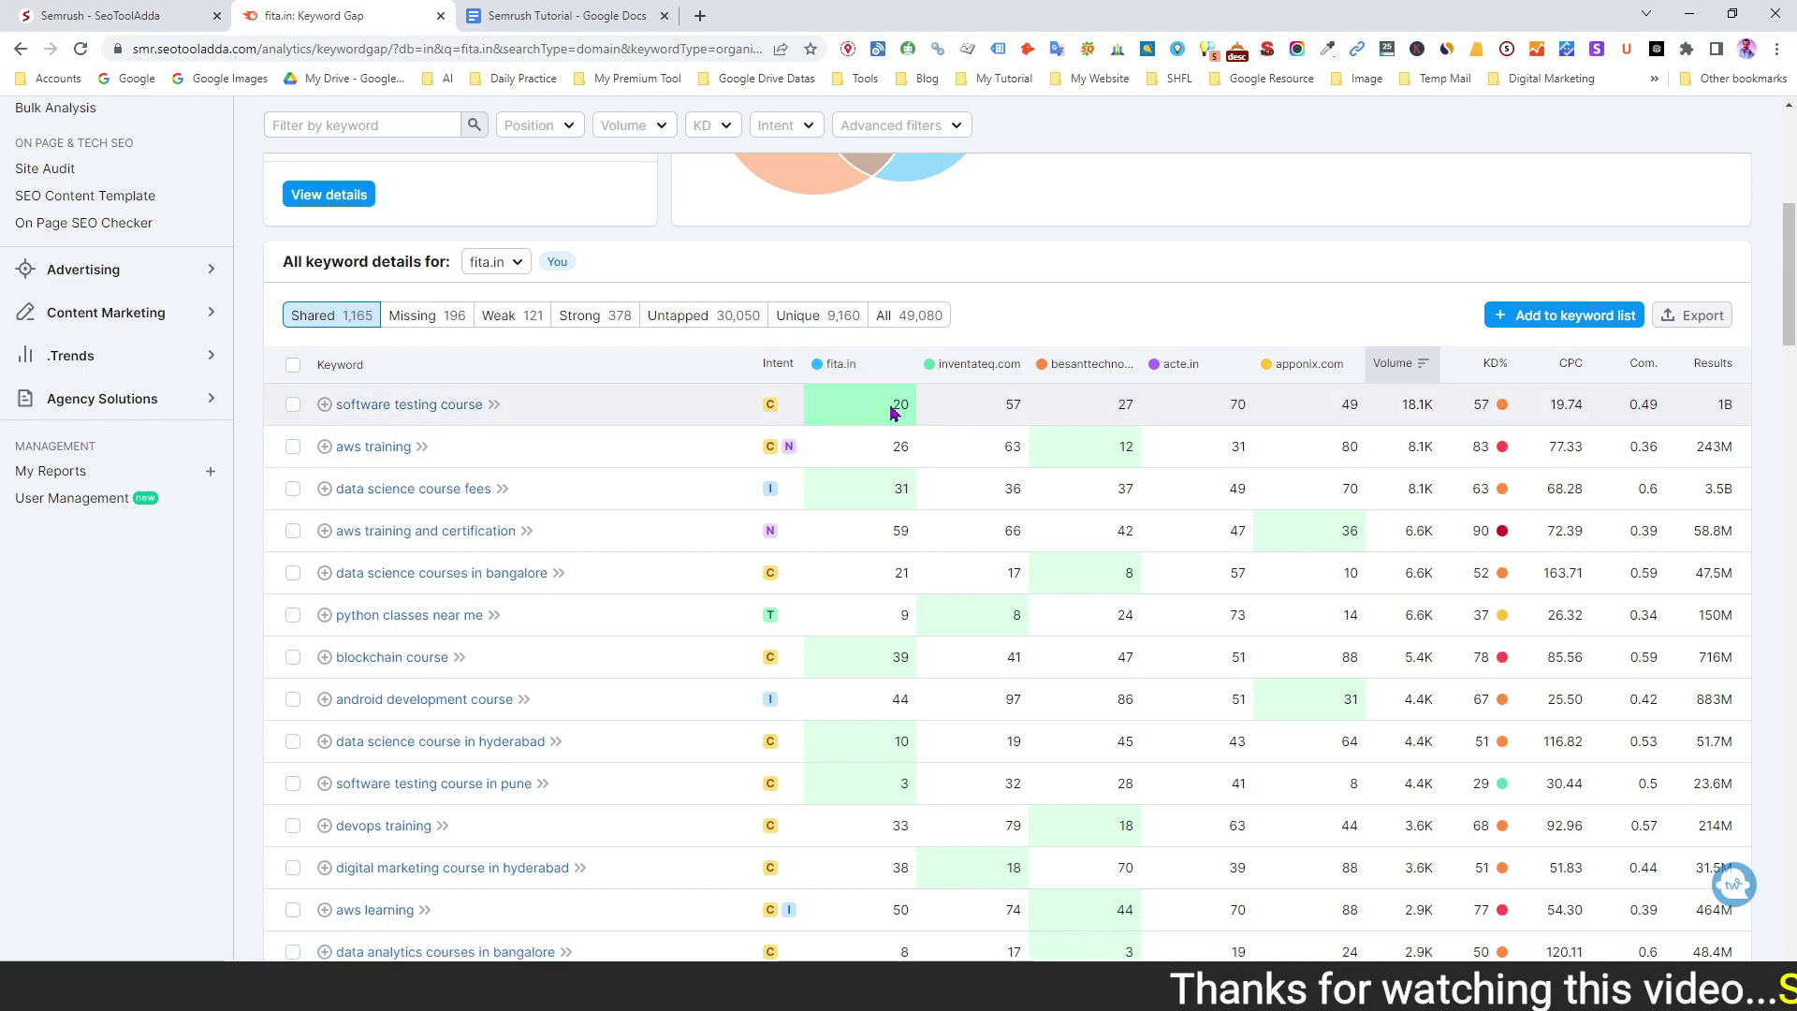
pyautogui.moveTo(894, 413)
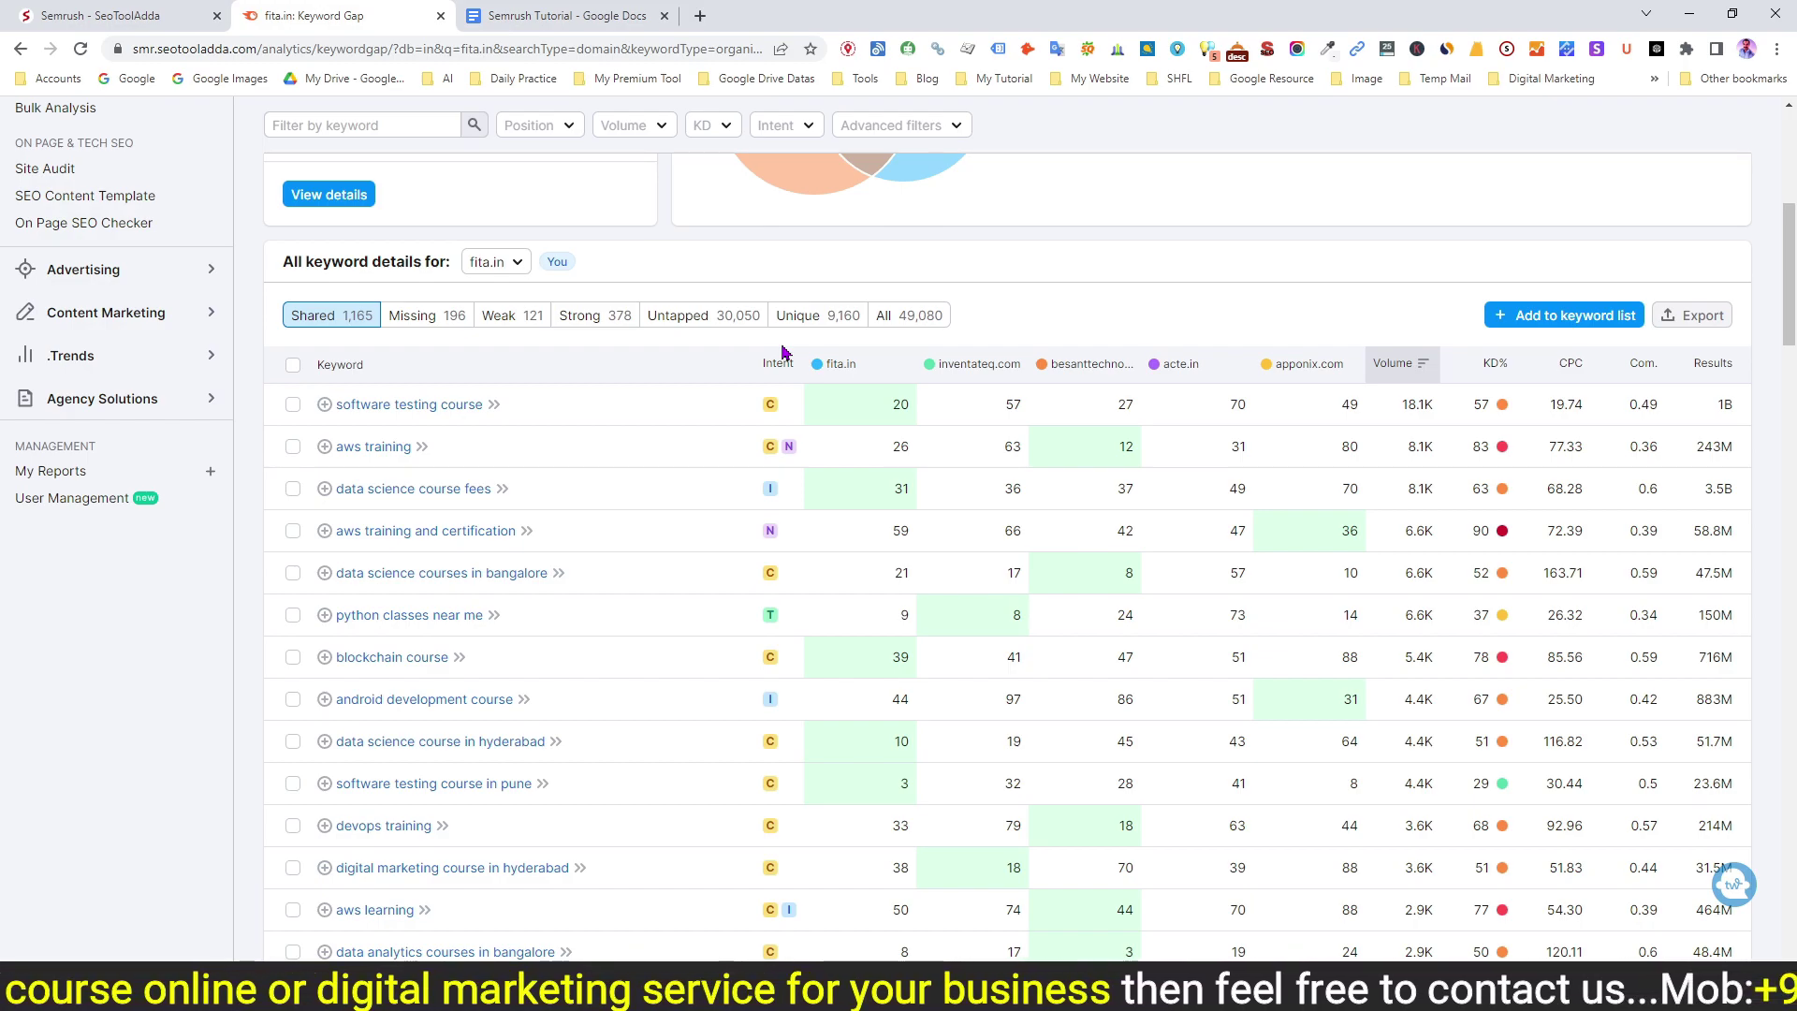
# Step: List fita.in's Missing keywords and its Weak keywords in the keyword details table
pyautogui.click(407, 320)
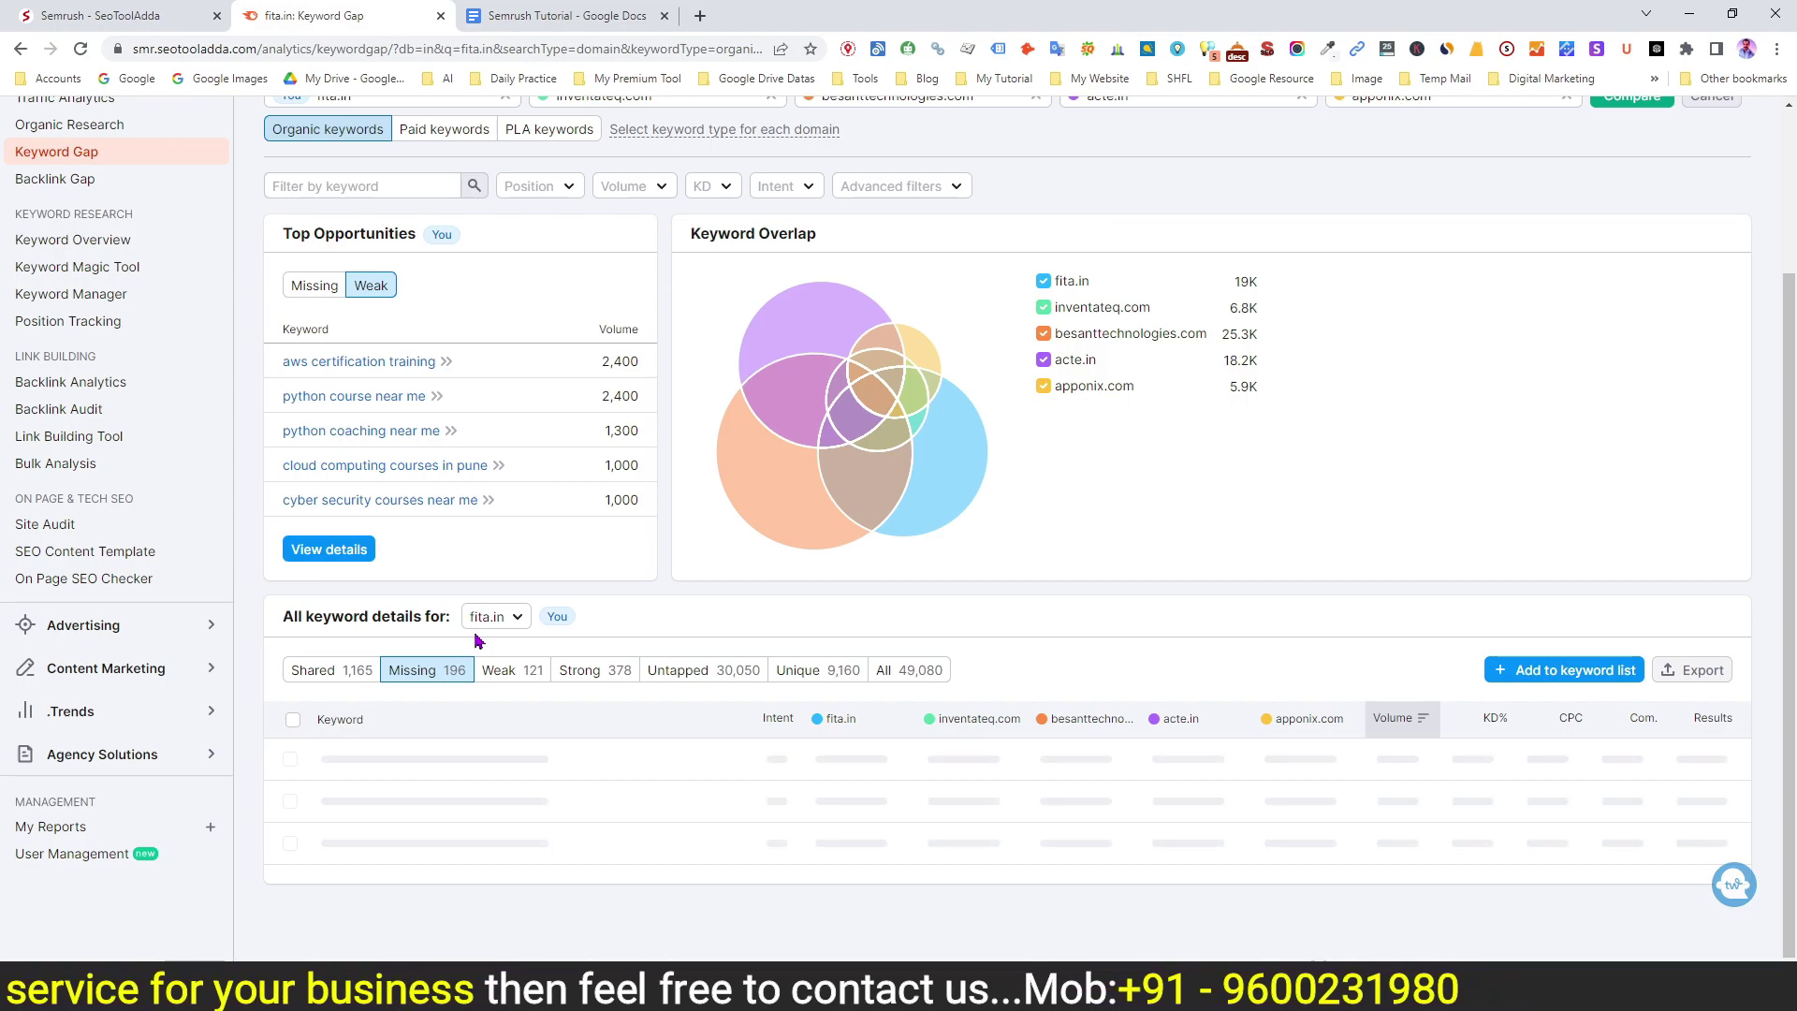
pyautogui.scroll(-4, 477, 640)
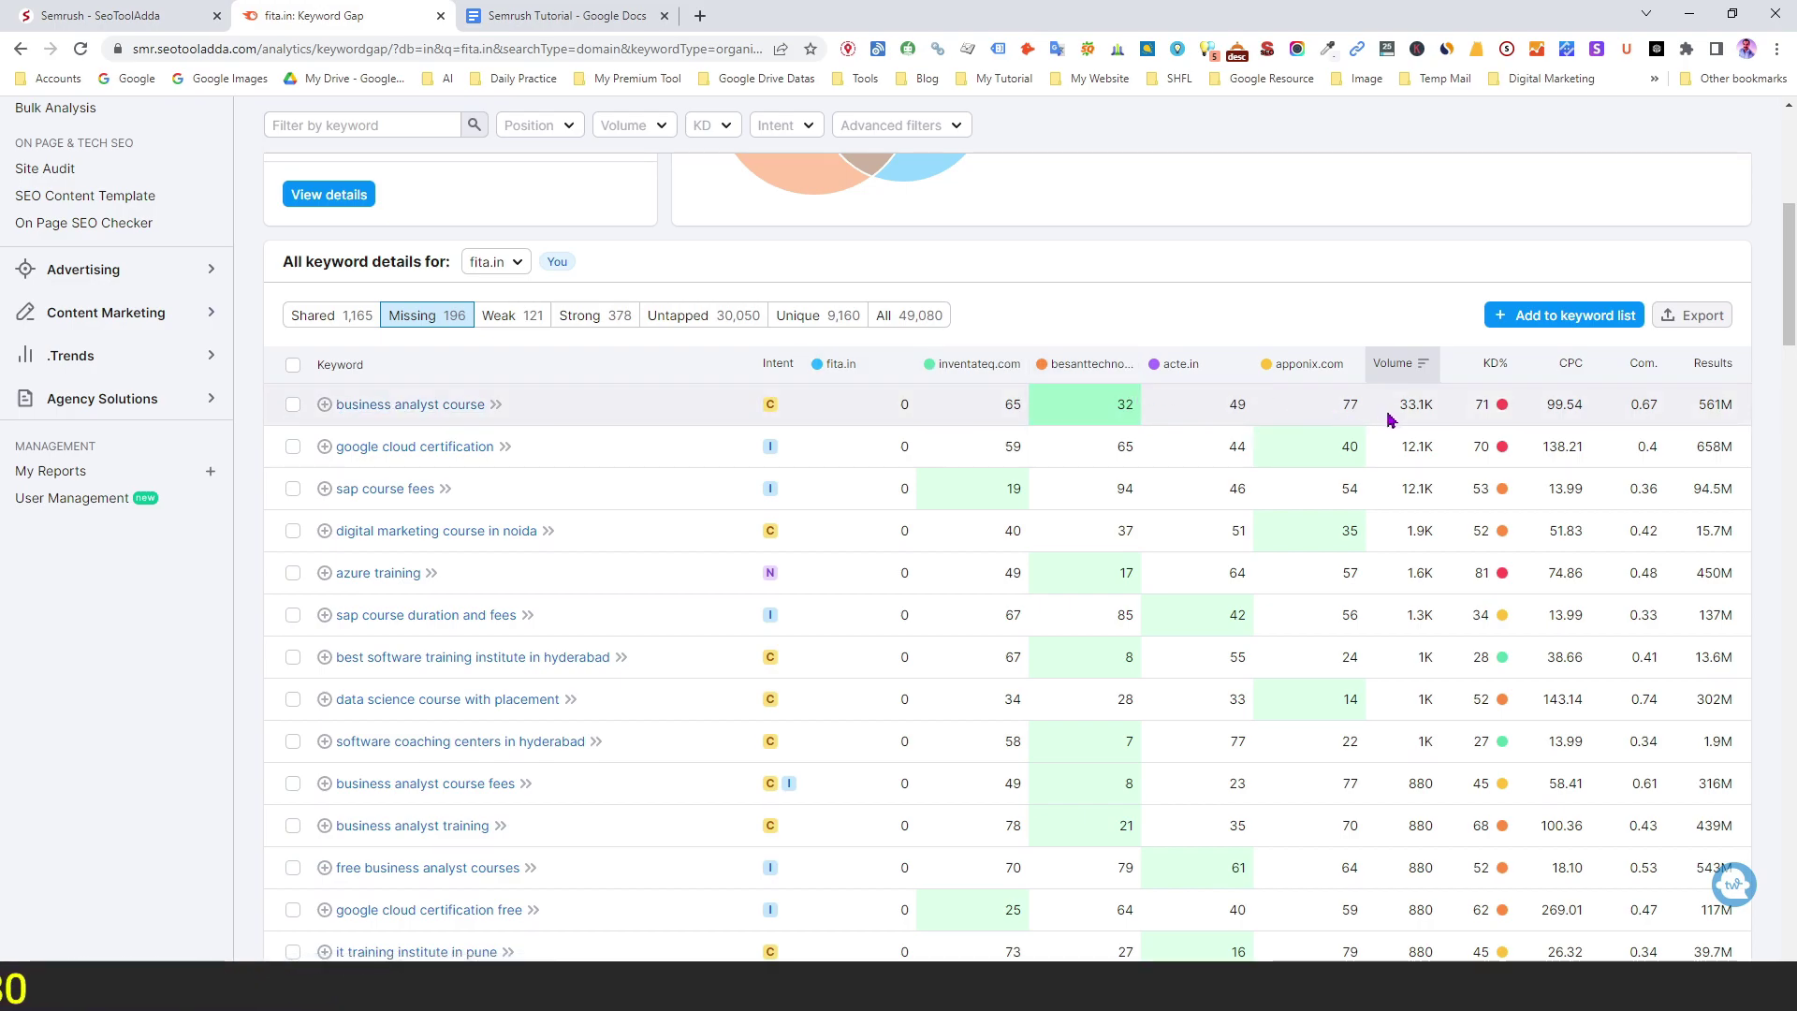
pyautogui.click(502, 317)
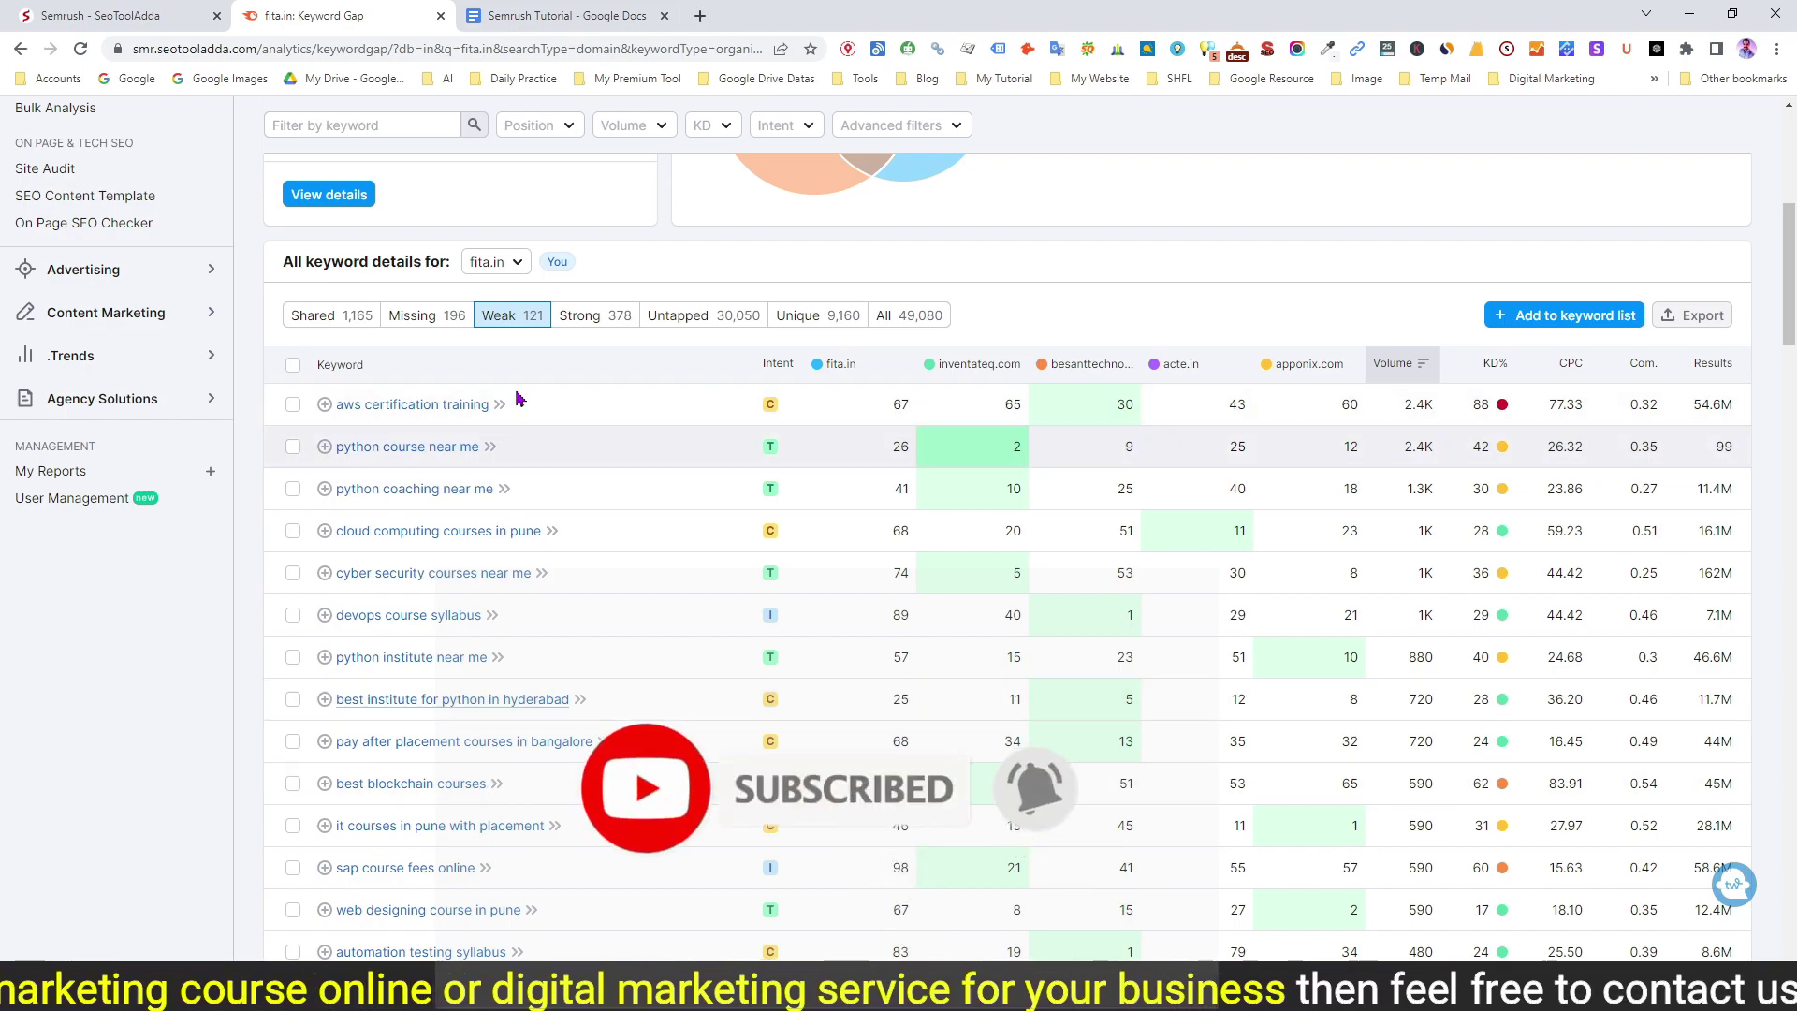
# Step: Filter the keyword details table to fita.in's Strong keywords and review its rankings against the competitors
pyautogui.click(607, 320)
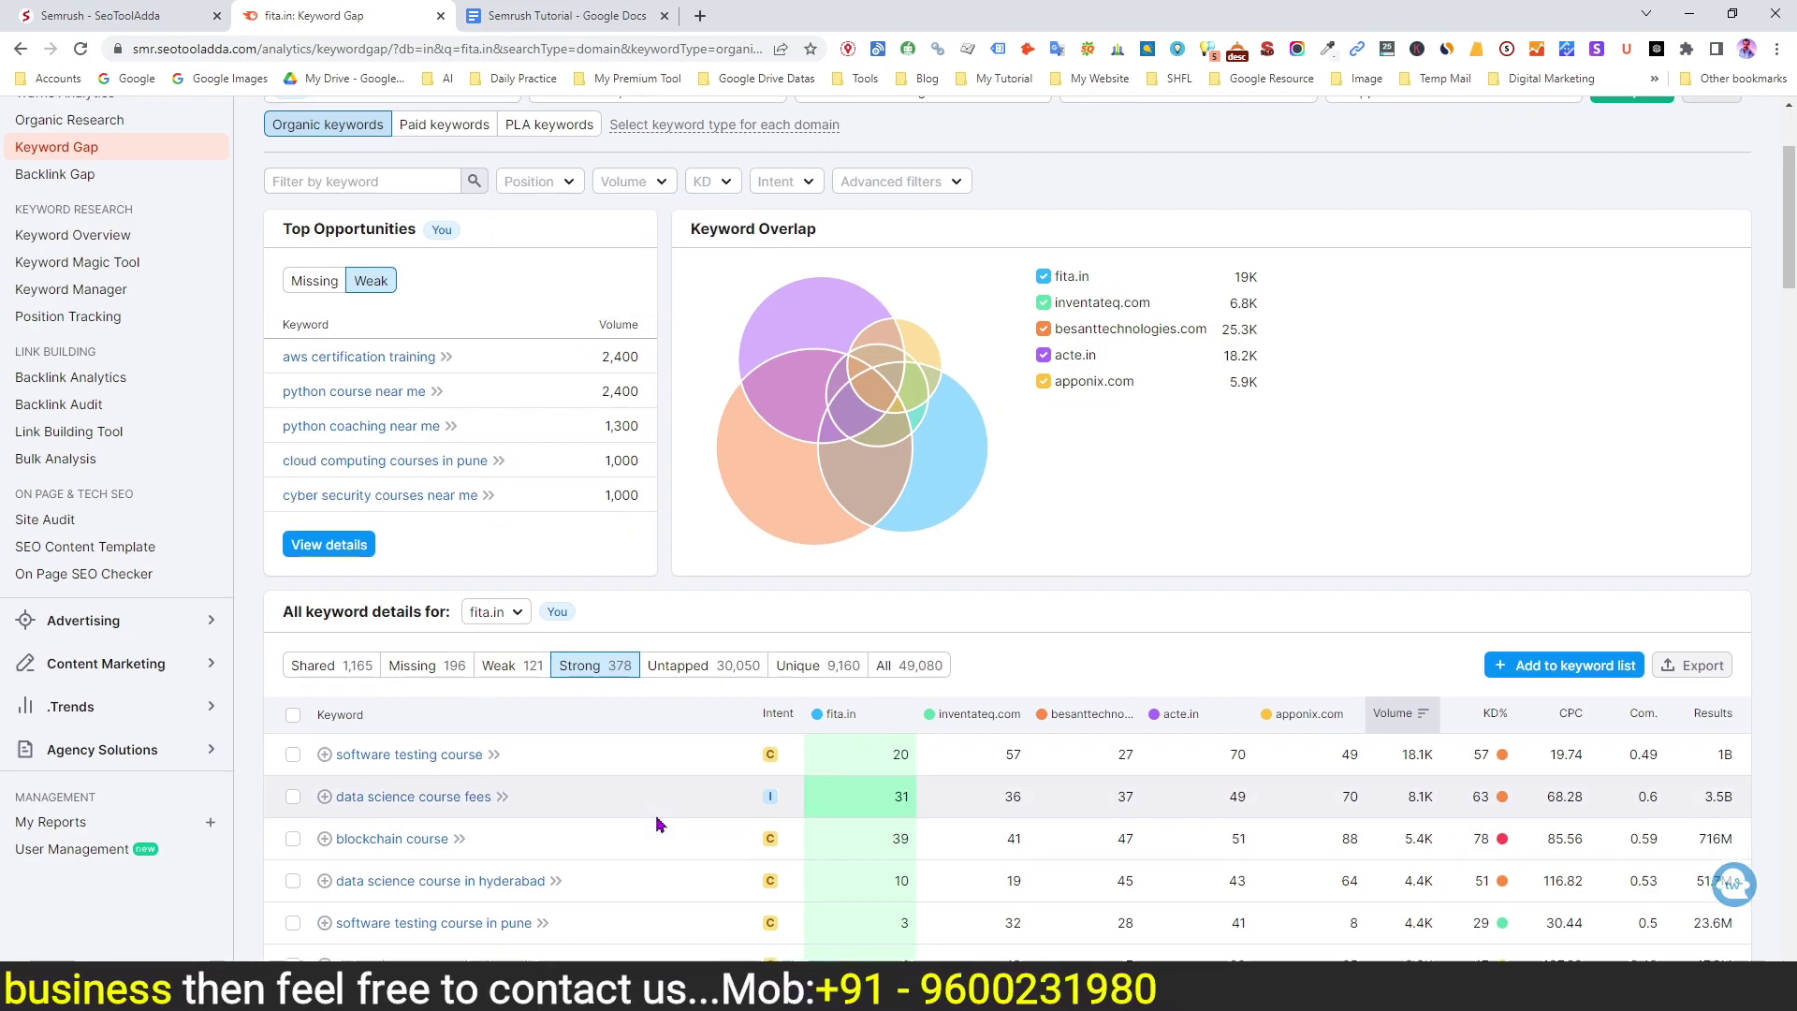
pyautogui.scroll(-3, 608, 749)
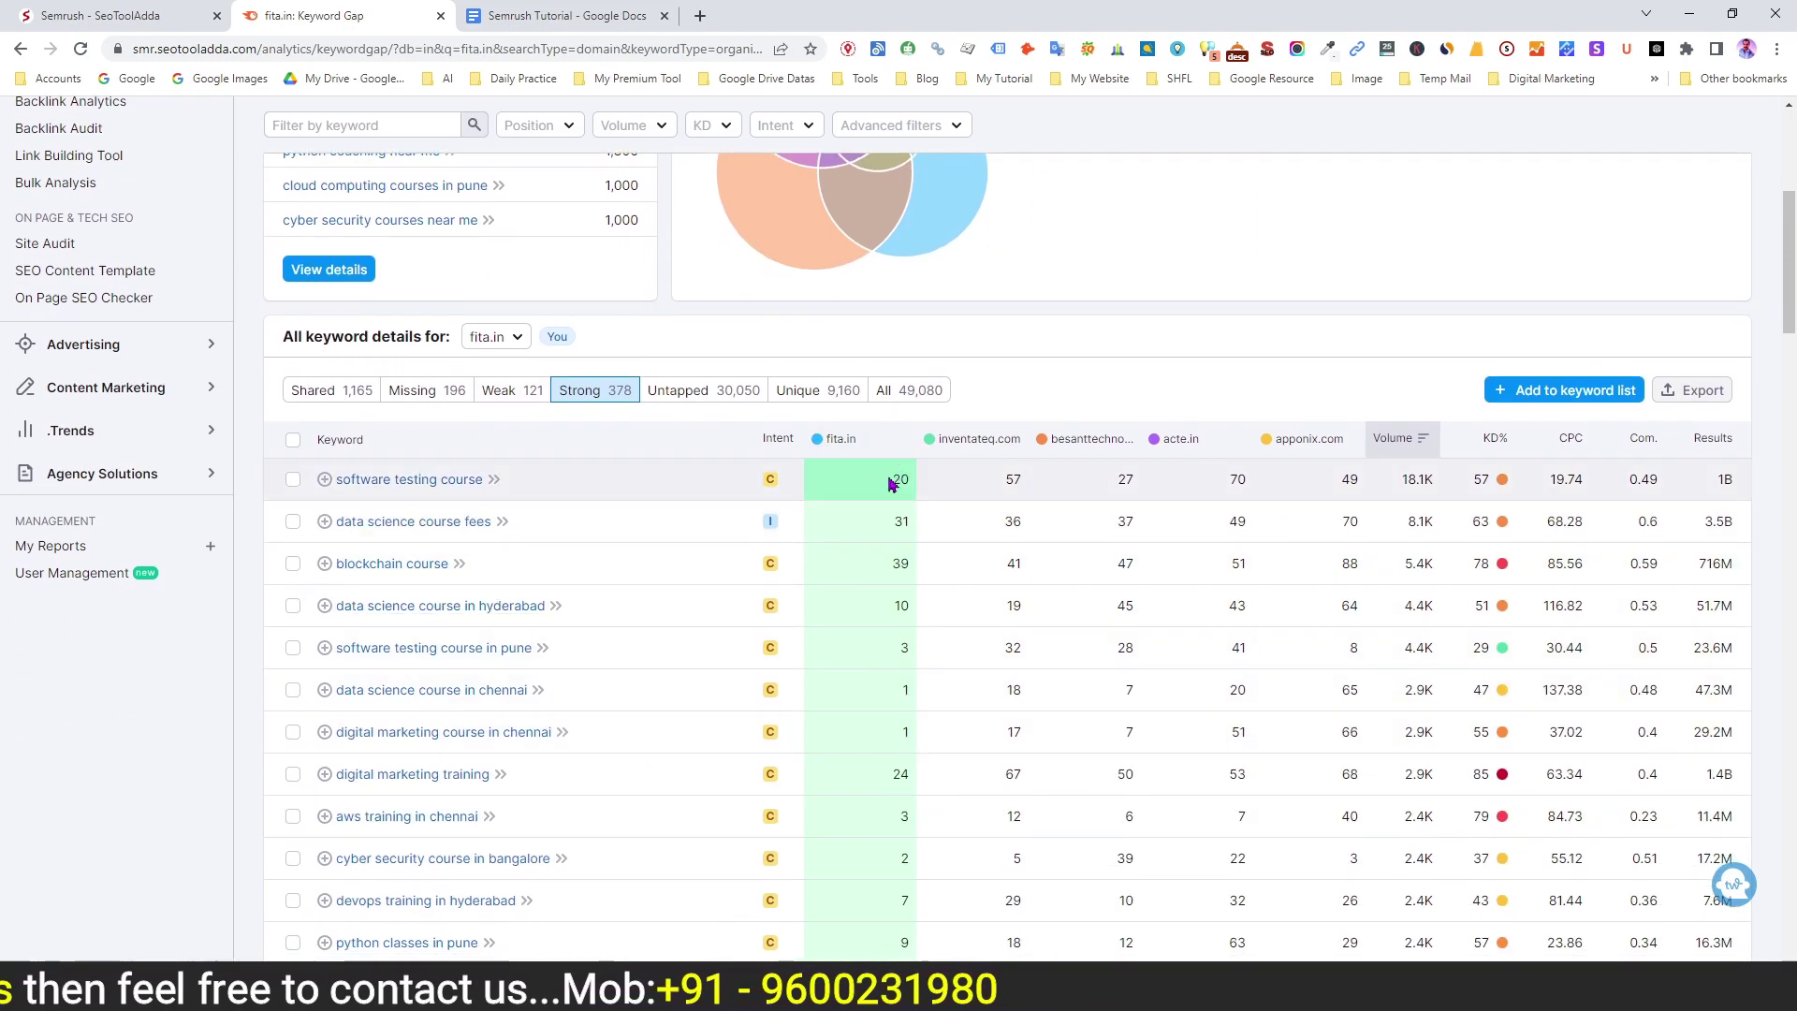
pyautogui.moveTo(889, 478)
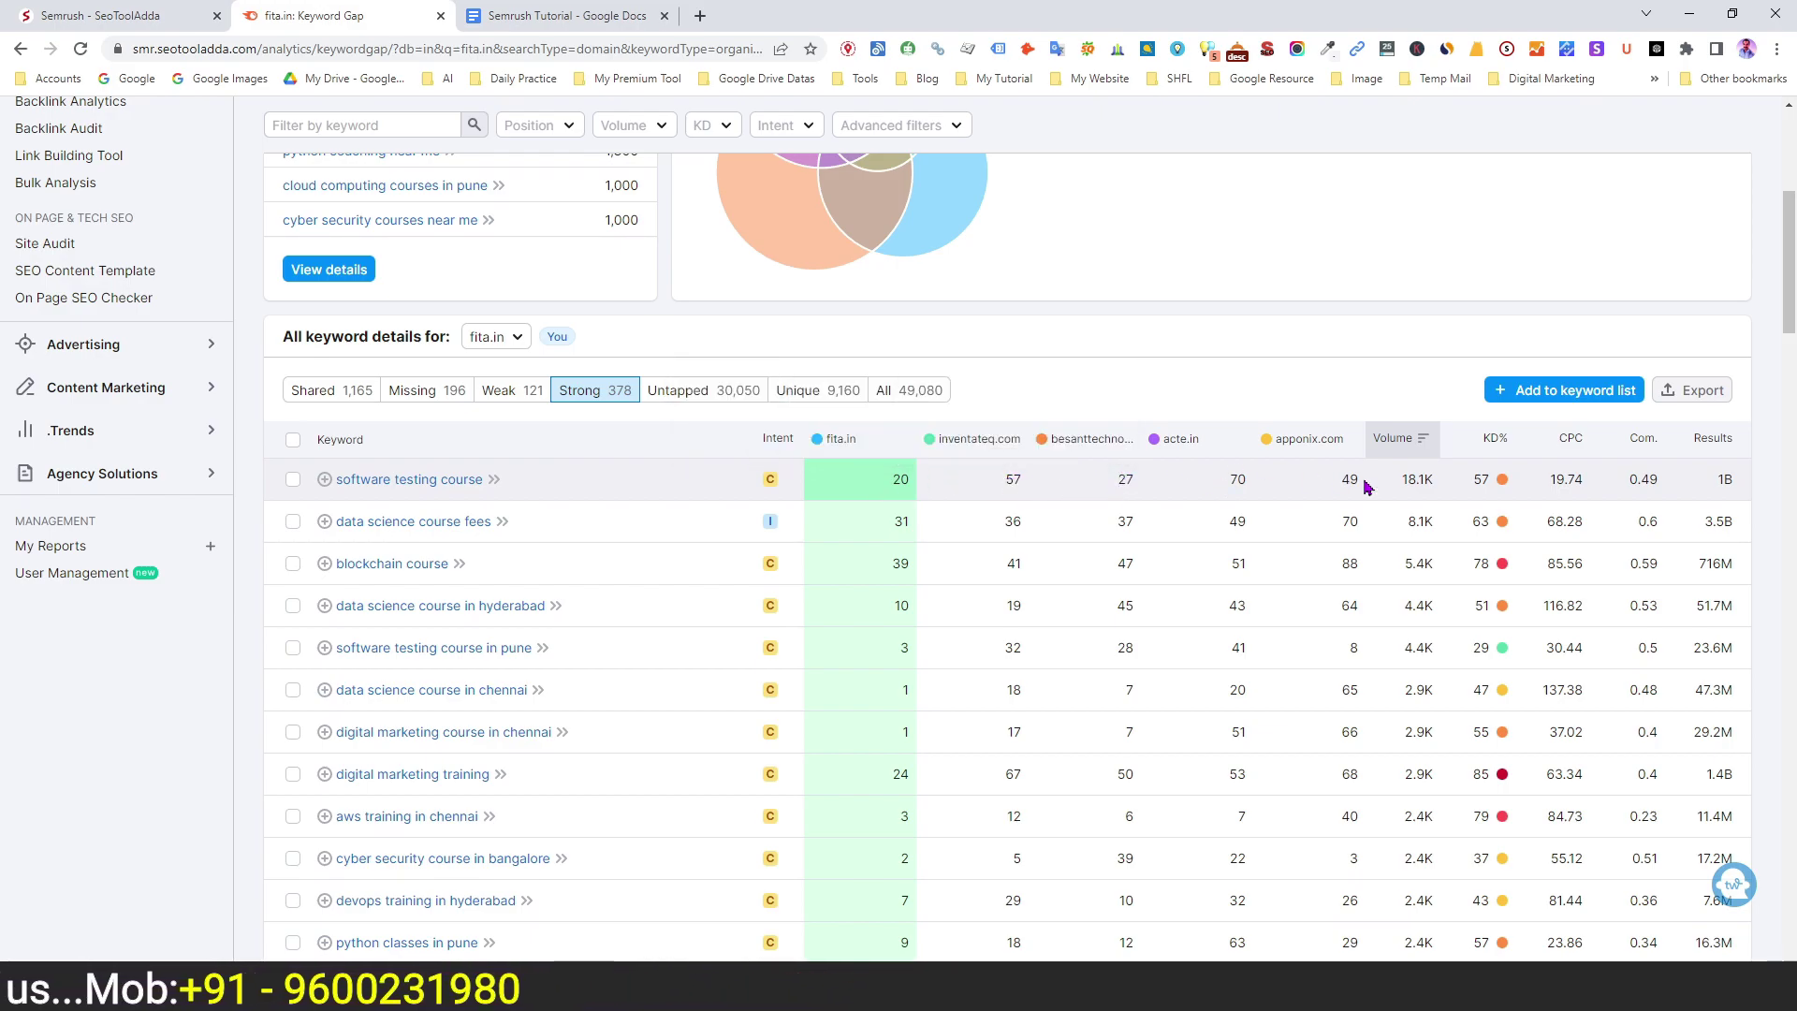
# Step: Filter the keyword details to Untapped keywords and review which competitors rank for them
pyautogui.click(694, 400)
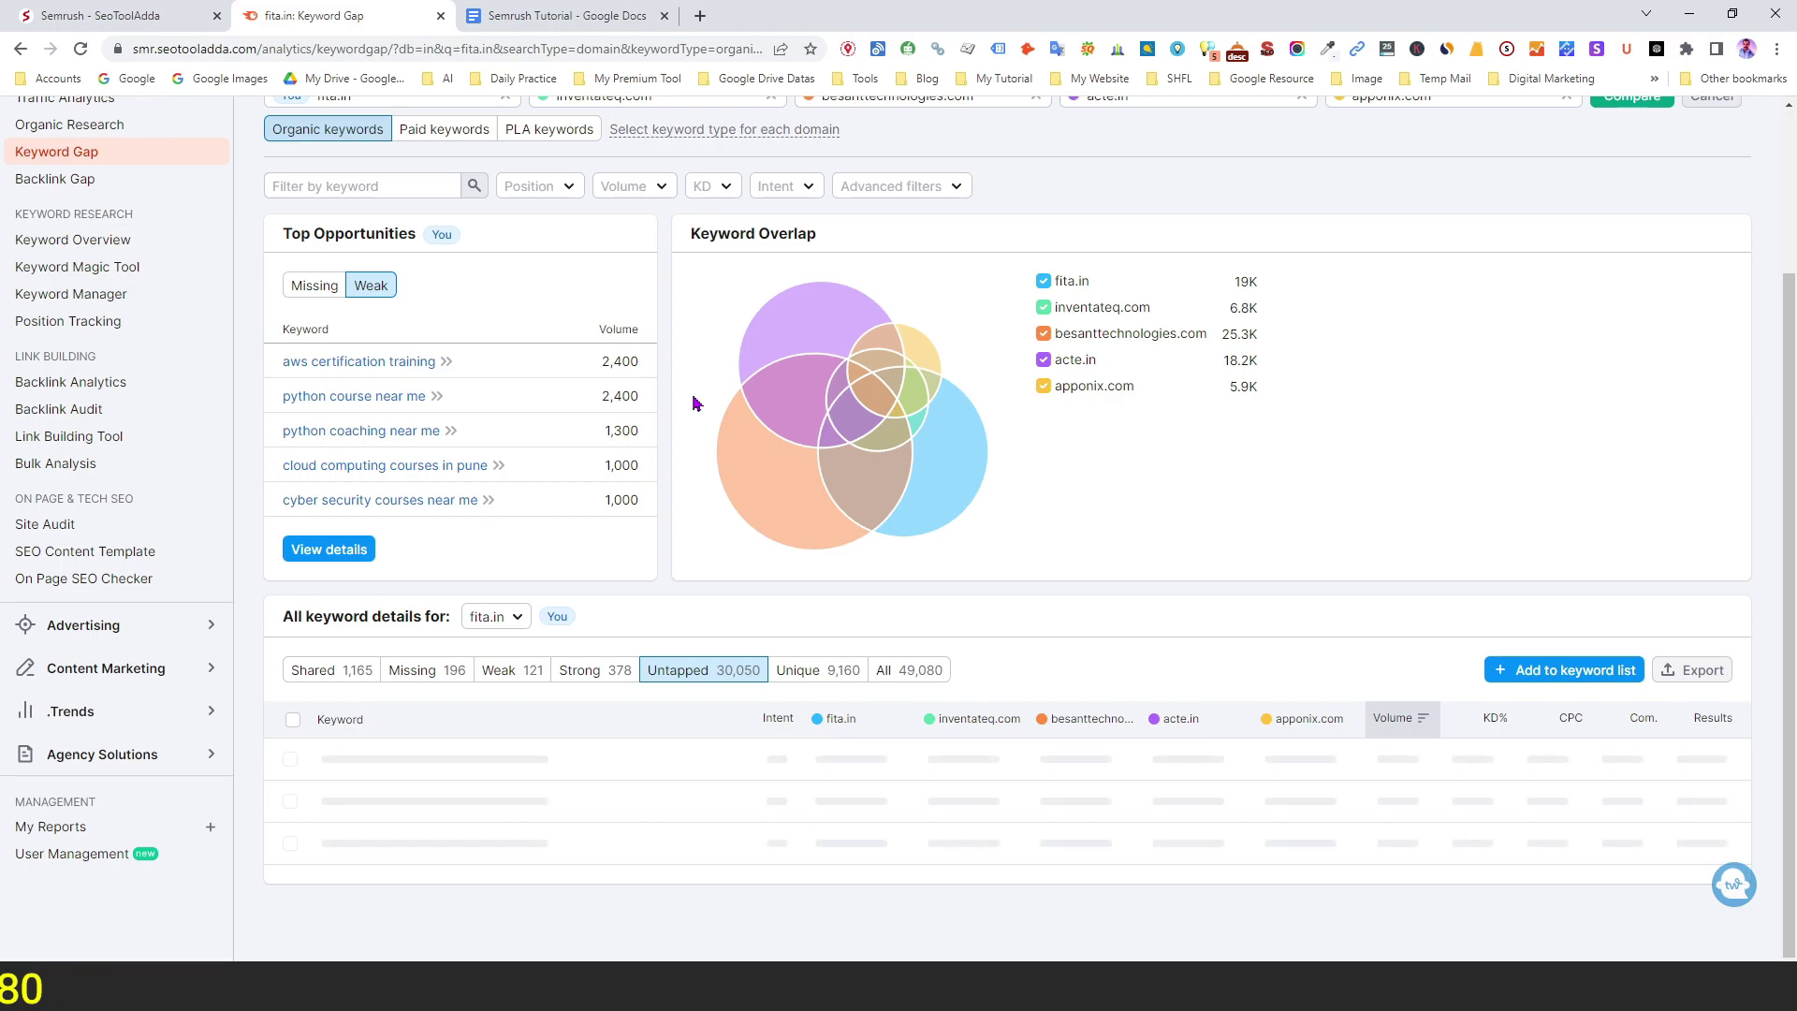
pyautogui.scroll(-3, 694, 403)
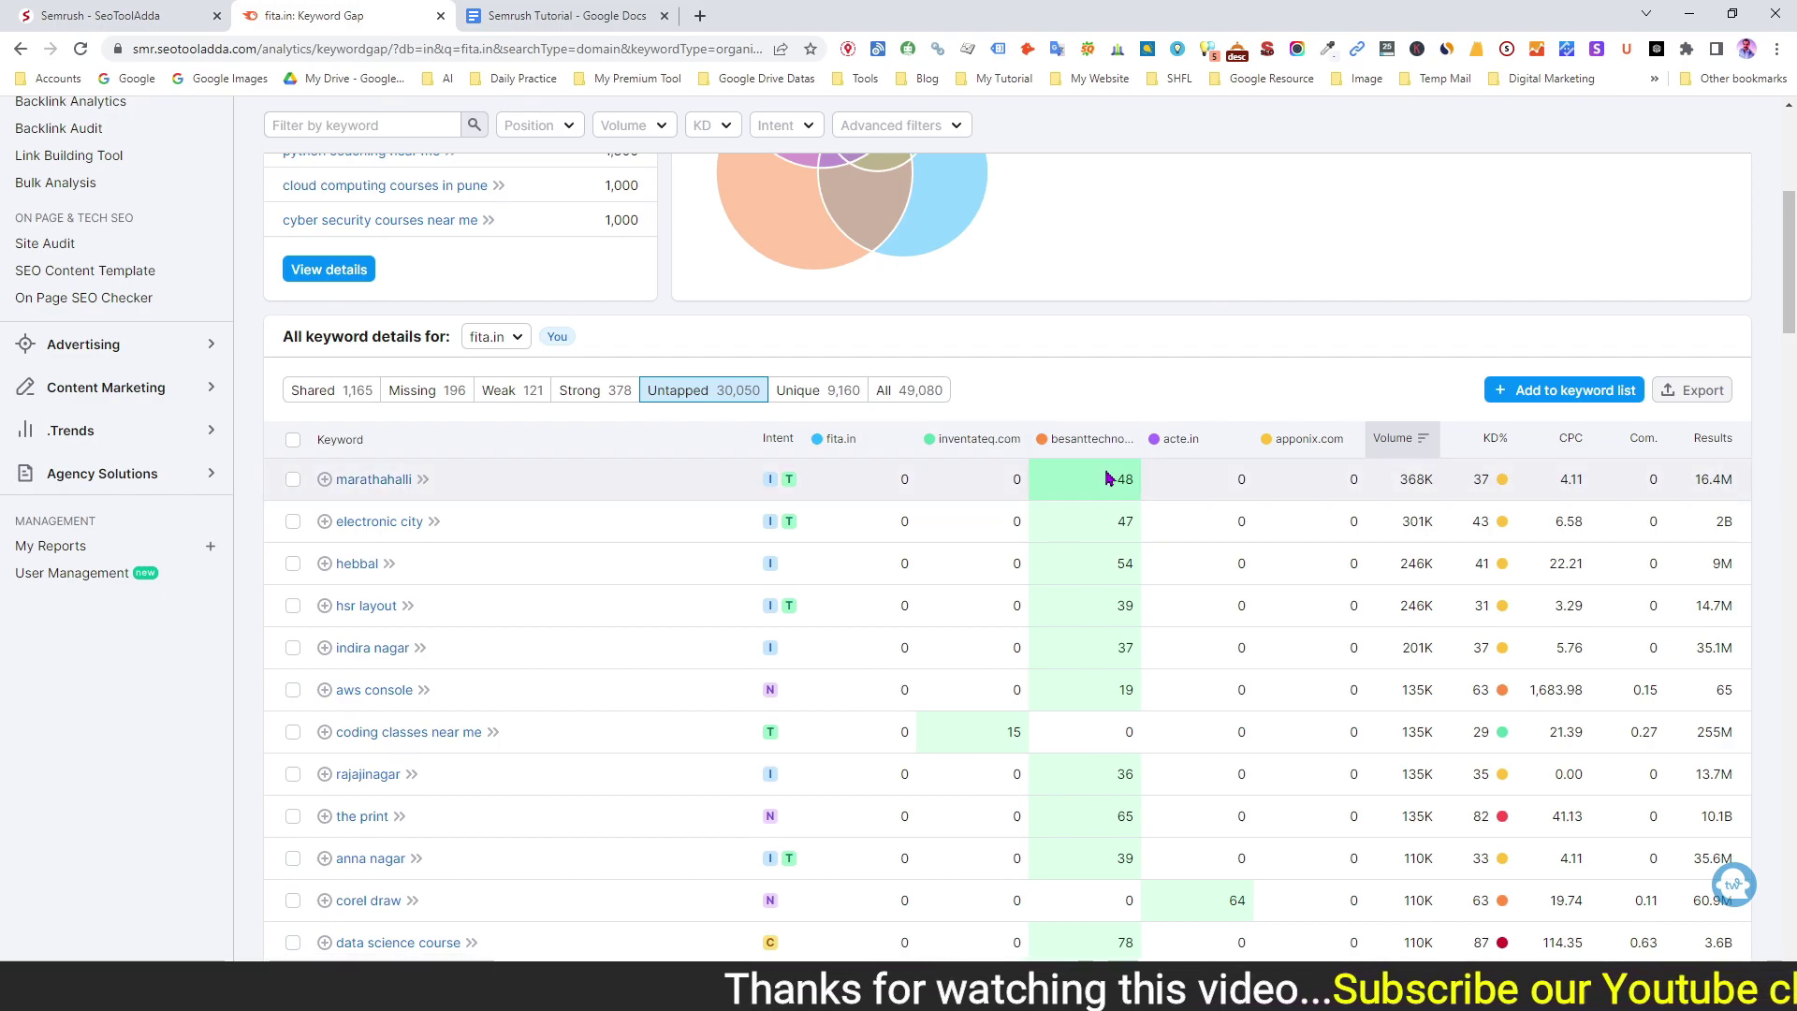
pyautogui.moveTo(1095, 491)
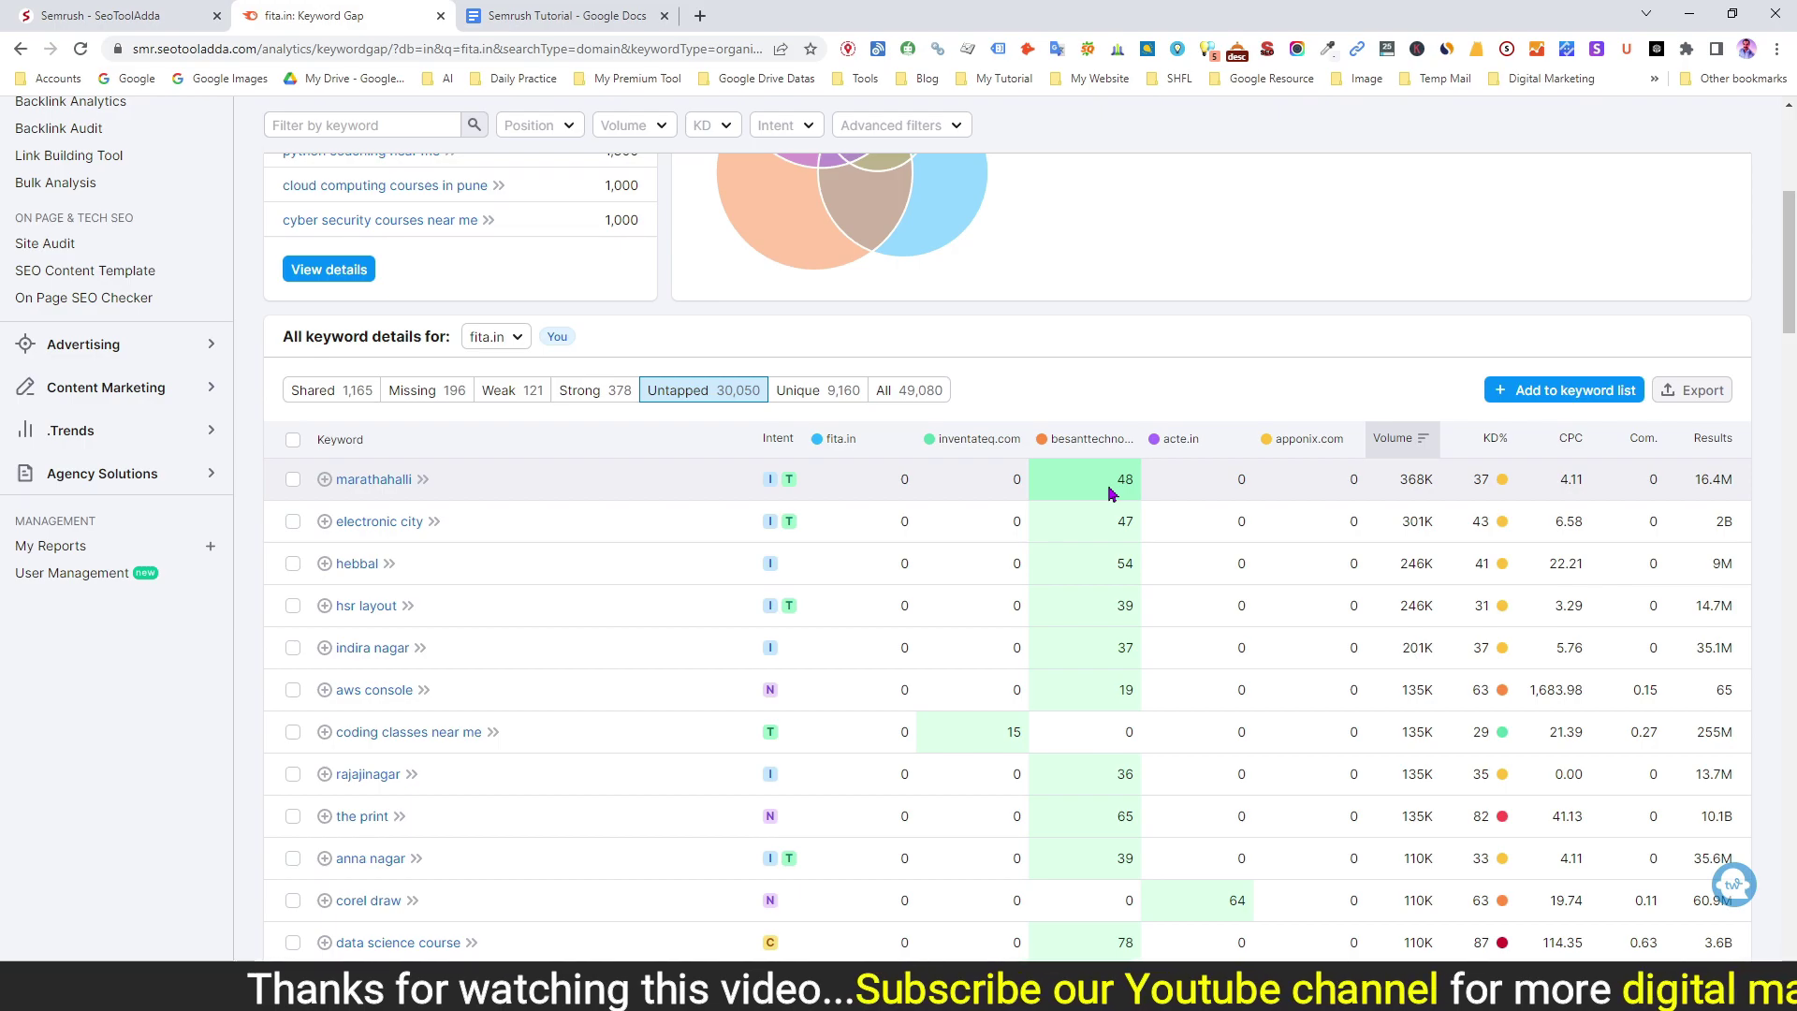
pyautogui.scroll(-1, 560, 515)
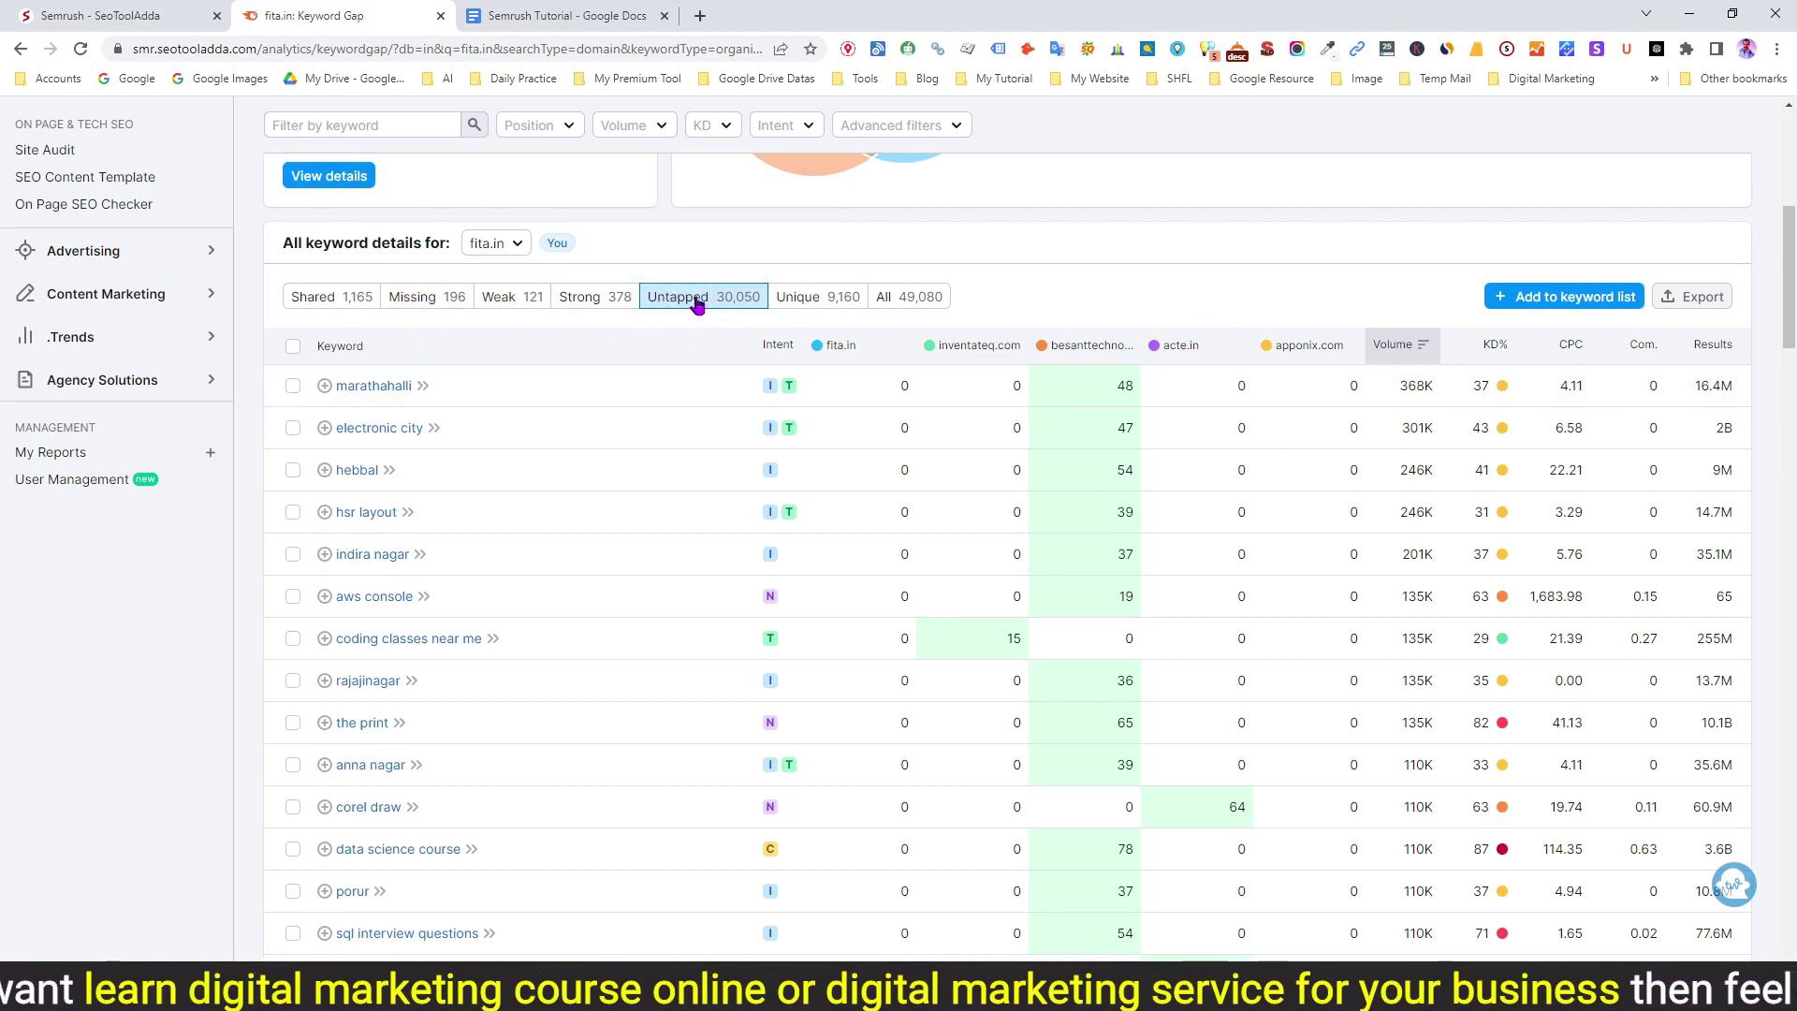
pyautogui.moveTo(697, 305)
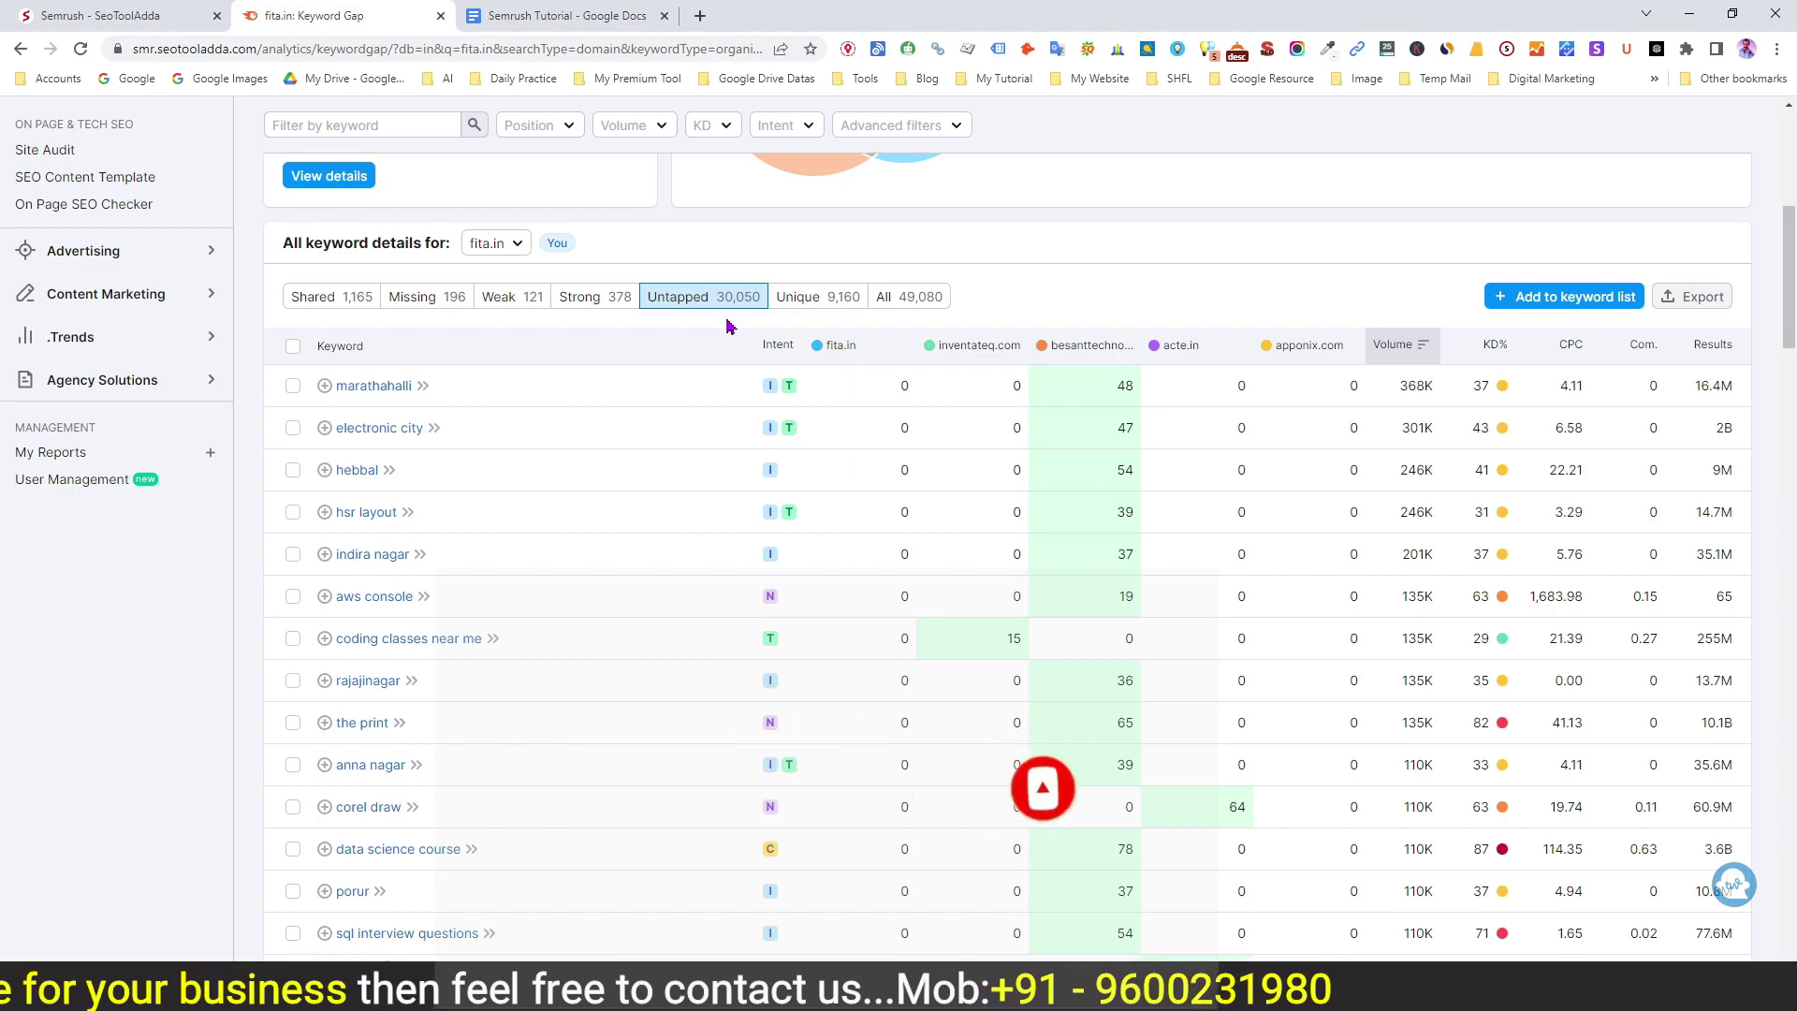
# Step: Review the Unique keywords that only fita.in ranks for, and list All keywords of the compared domains
pyautogui.click(811, 298)
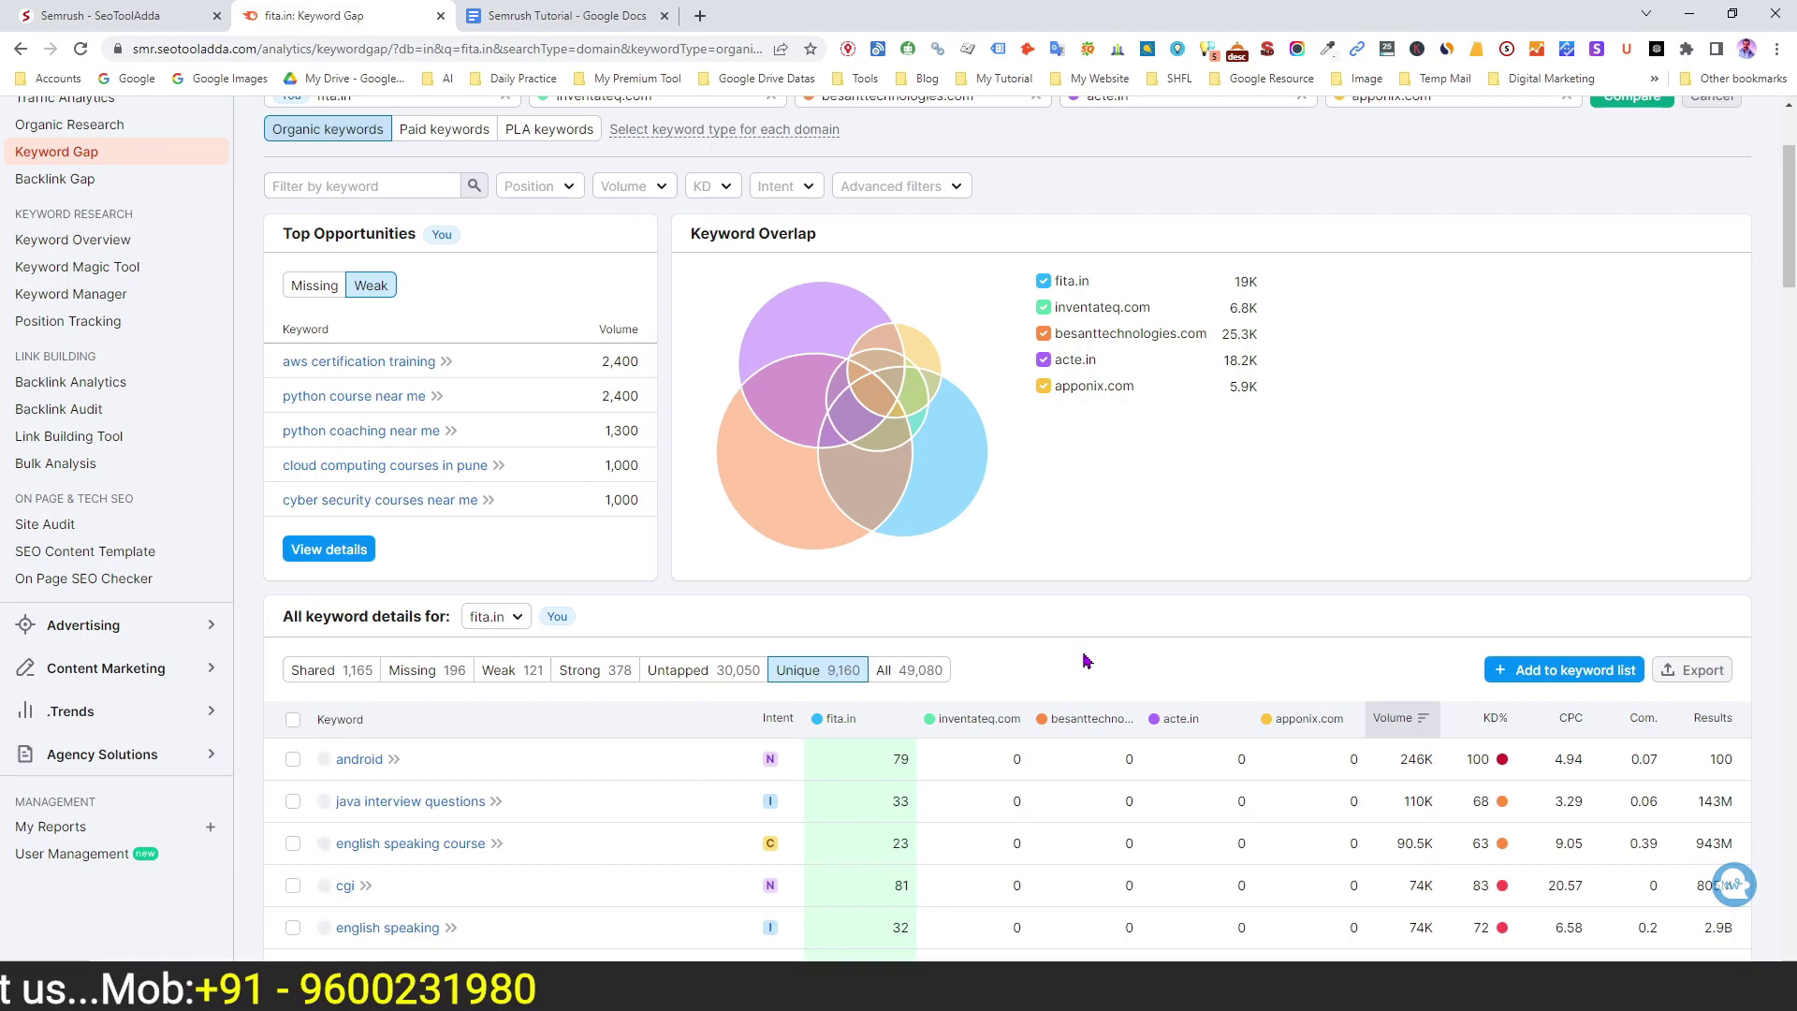
pyautogui.scroll(-3, 1088, 660)
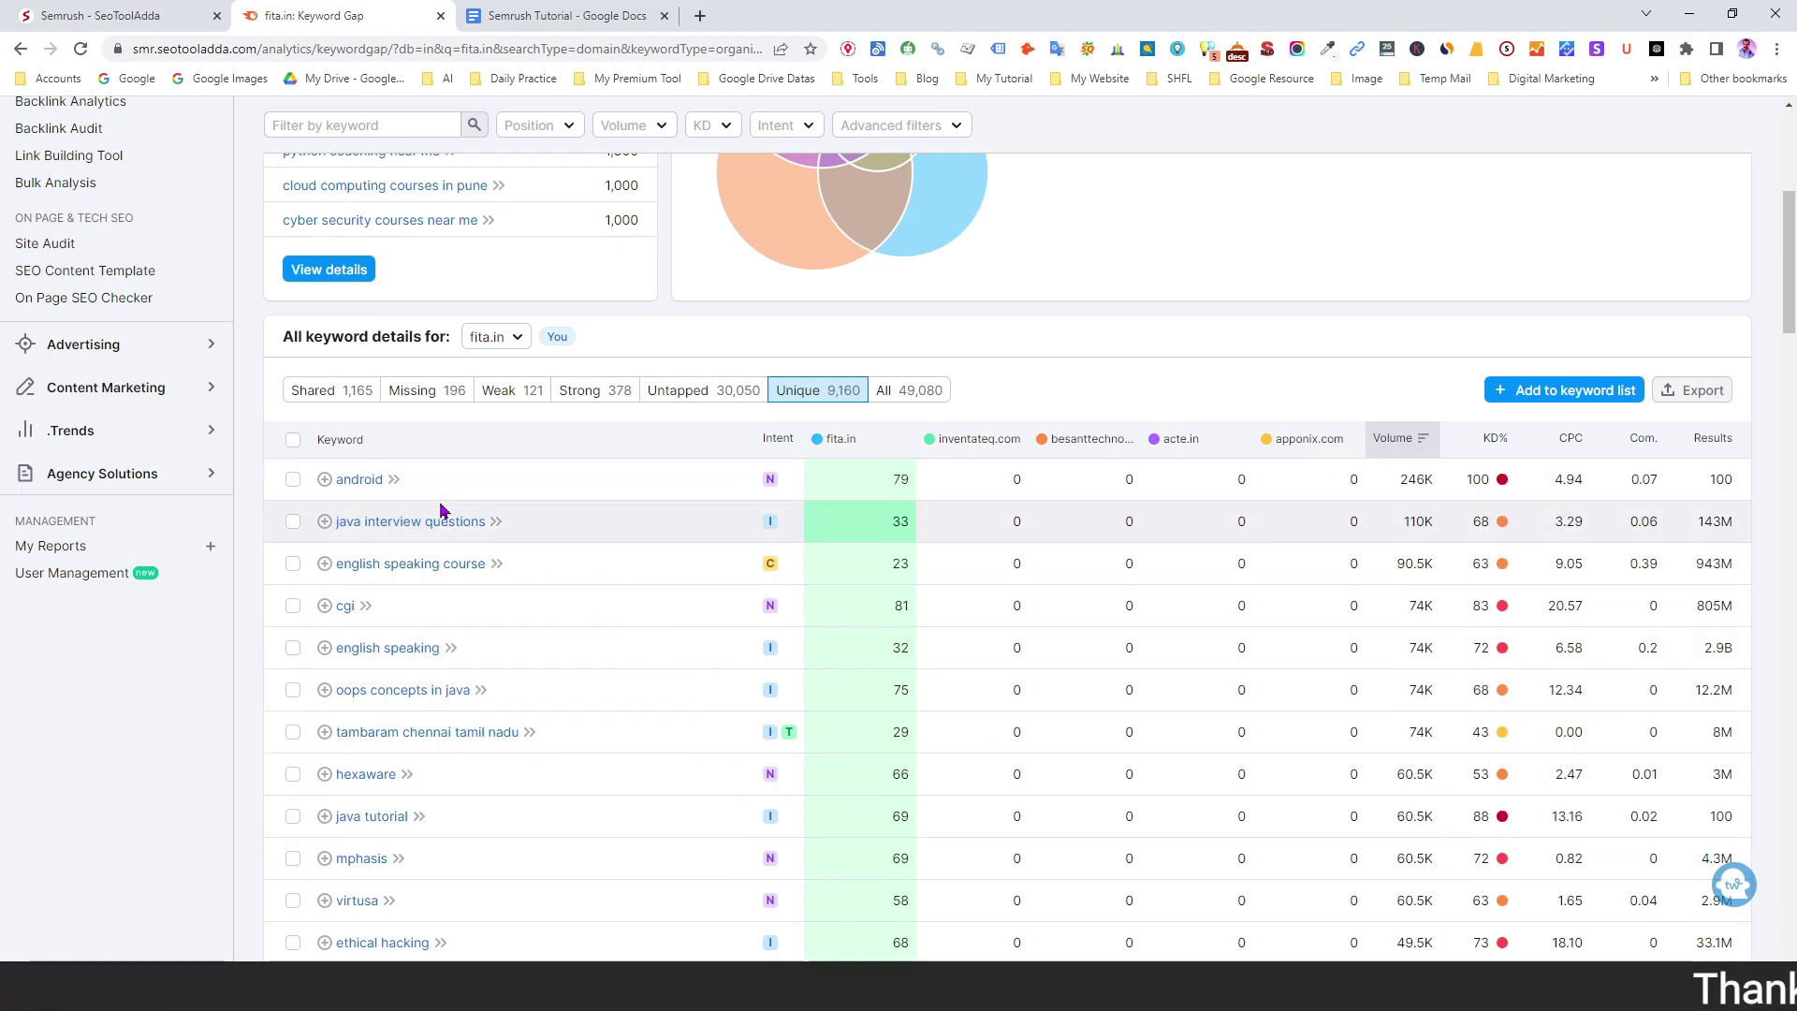
pyautogui.scroll(-3, 400, 734)
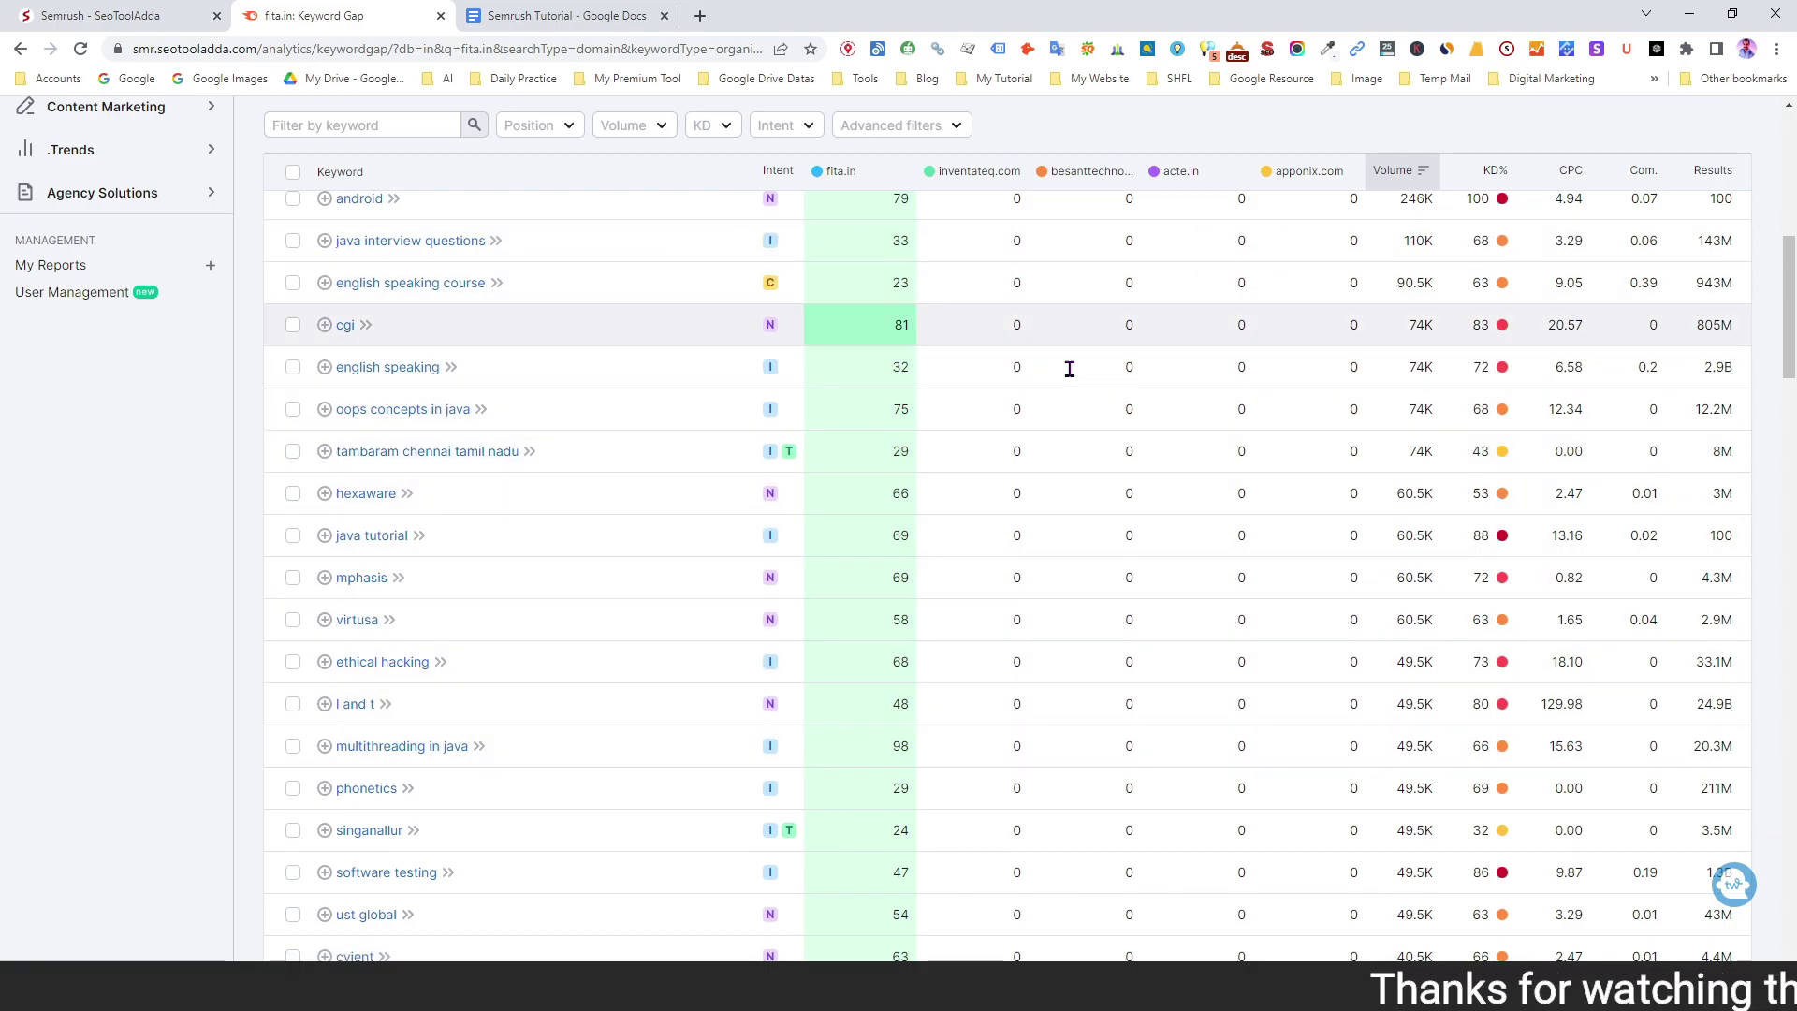
pyautogui.scroll(4, 1024, 524)
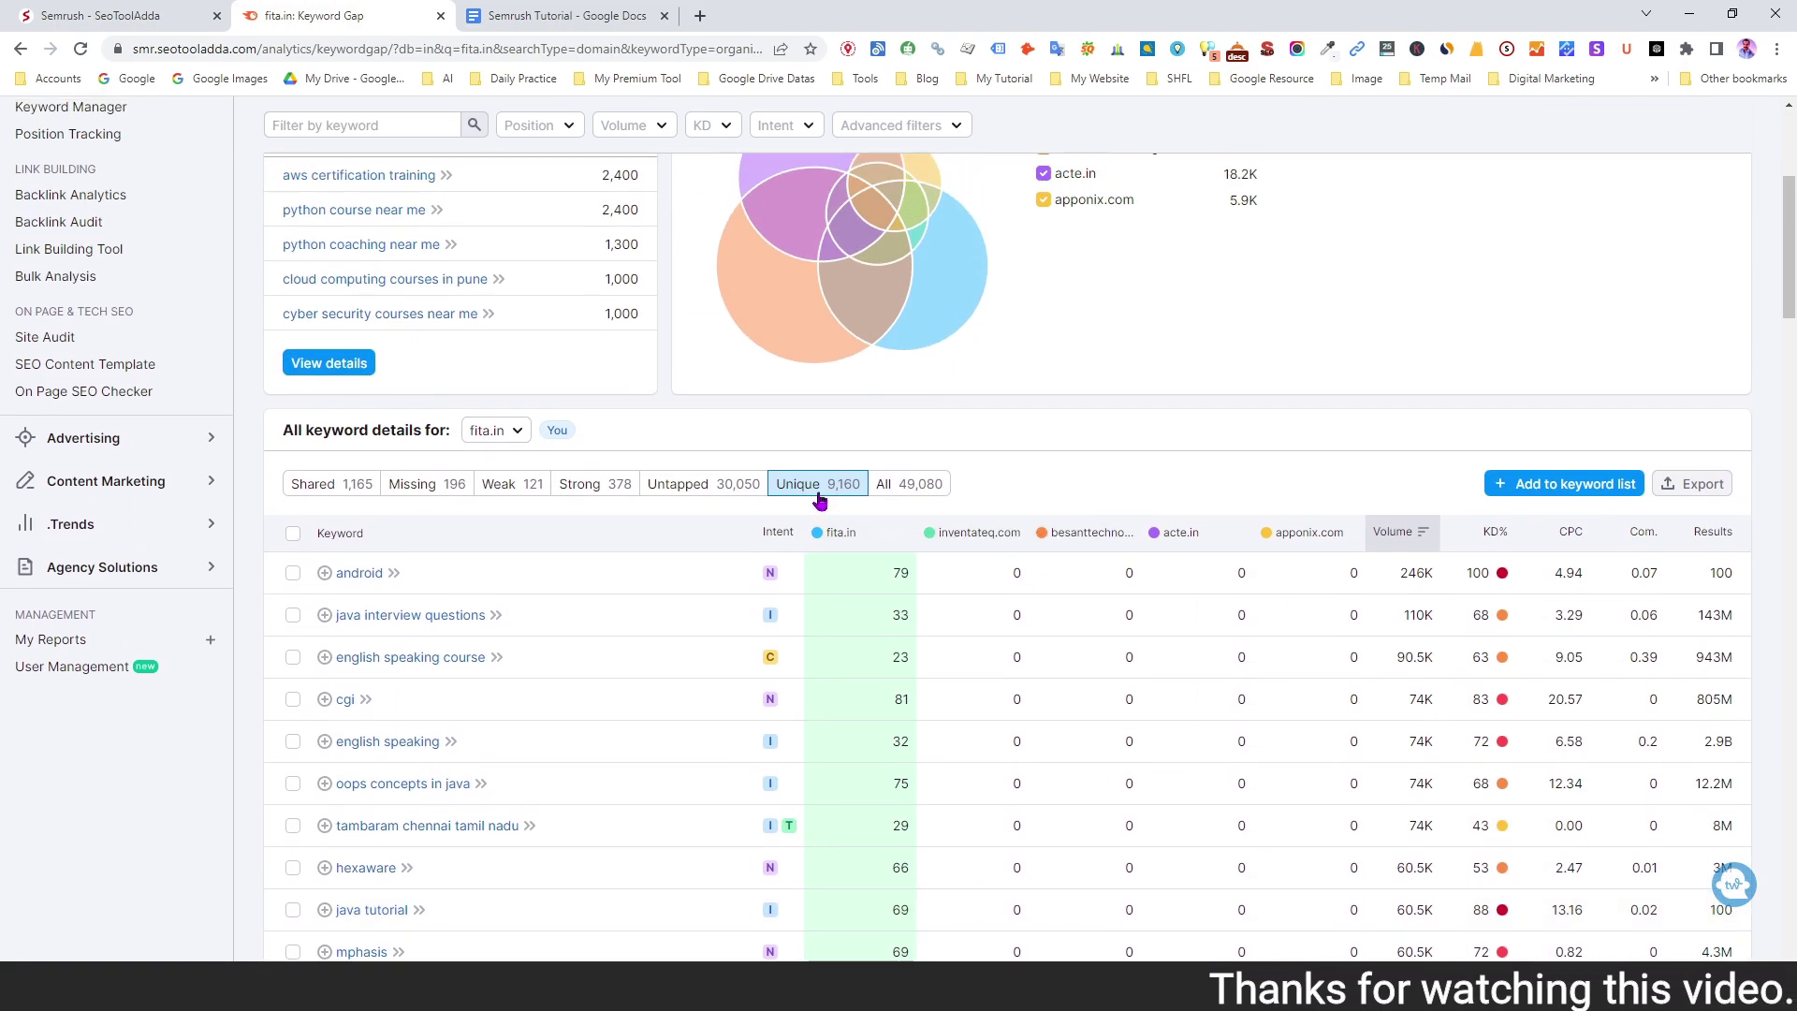
pyautogui.click(912, 486)
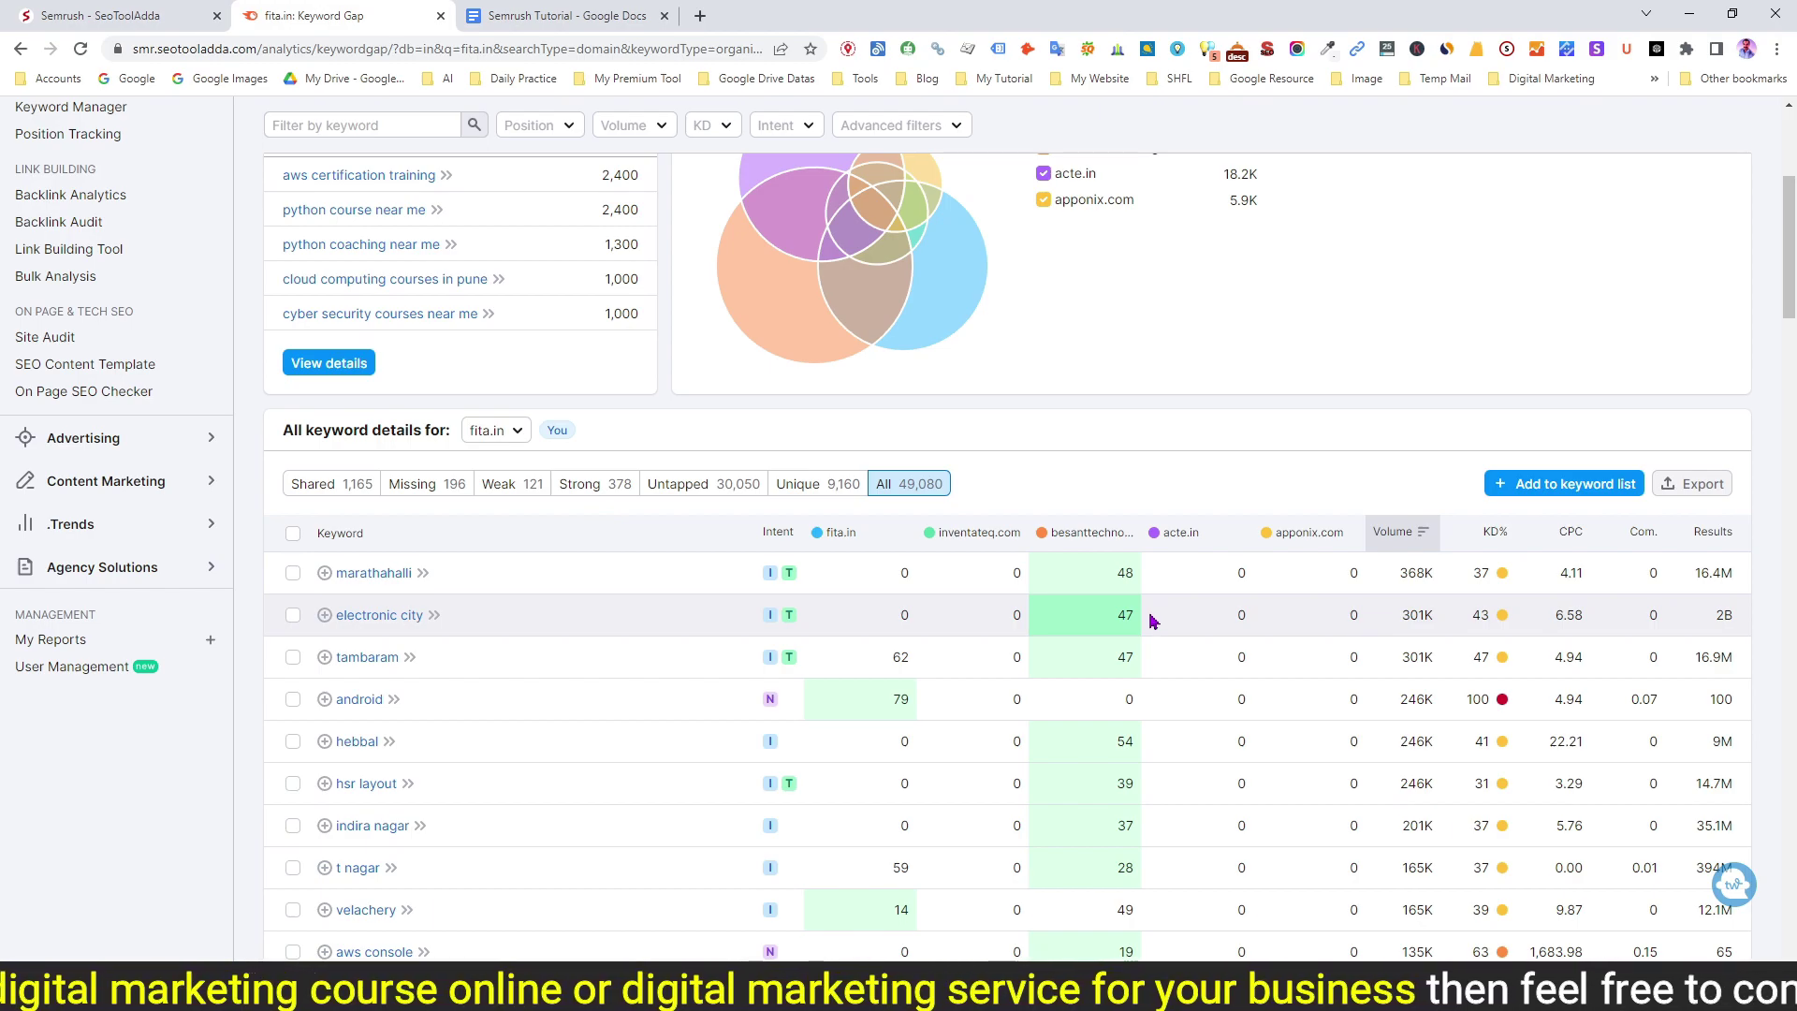
# Step: Switch the five-domain comparison to Paid keywords and review the overlap chart and keyword table
pyautogui.scroll(5, 973, 626)
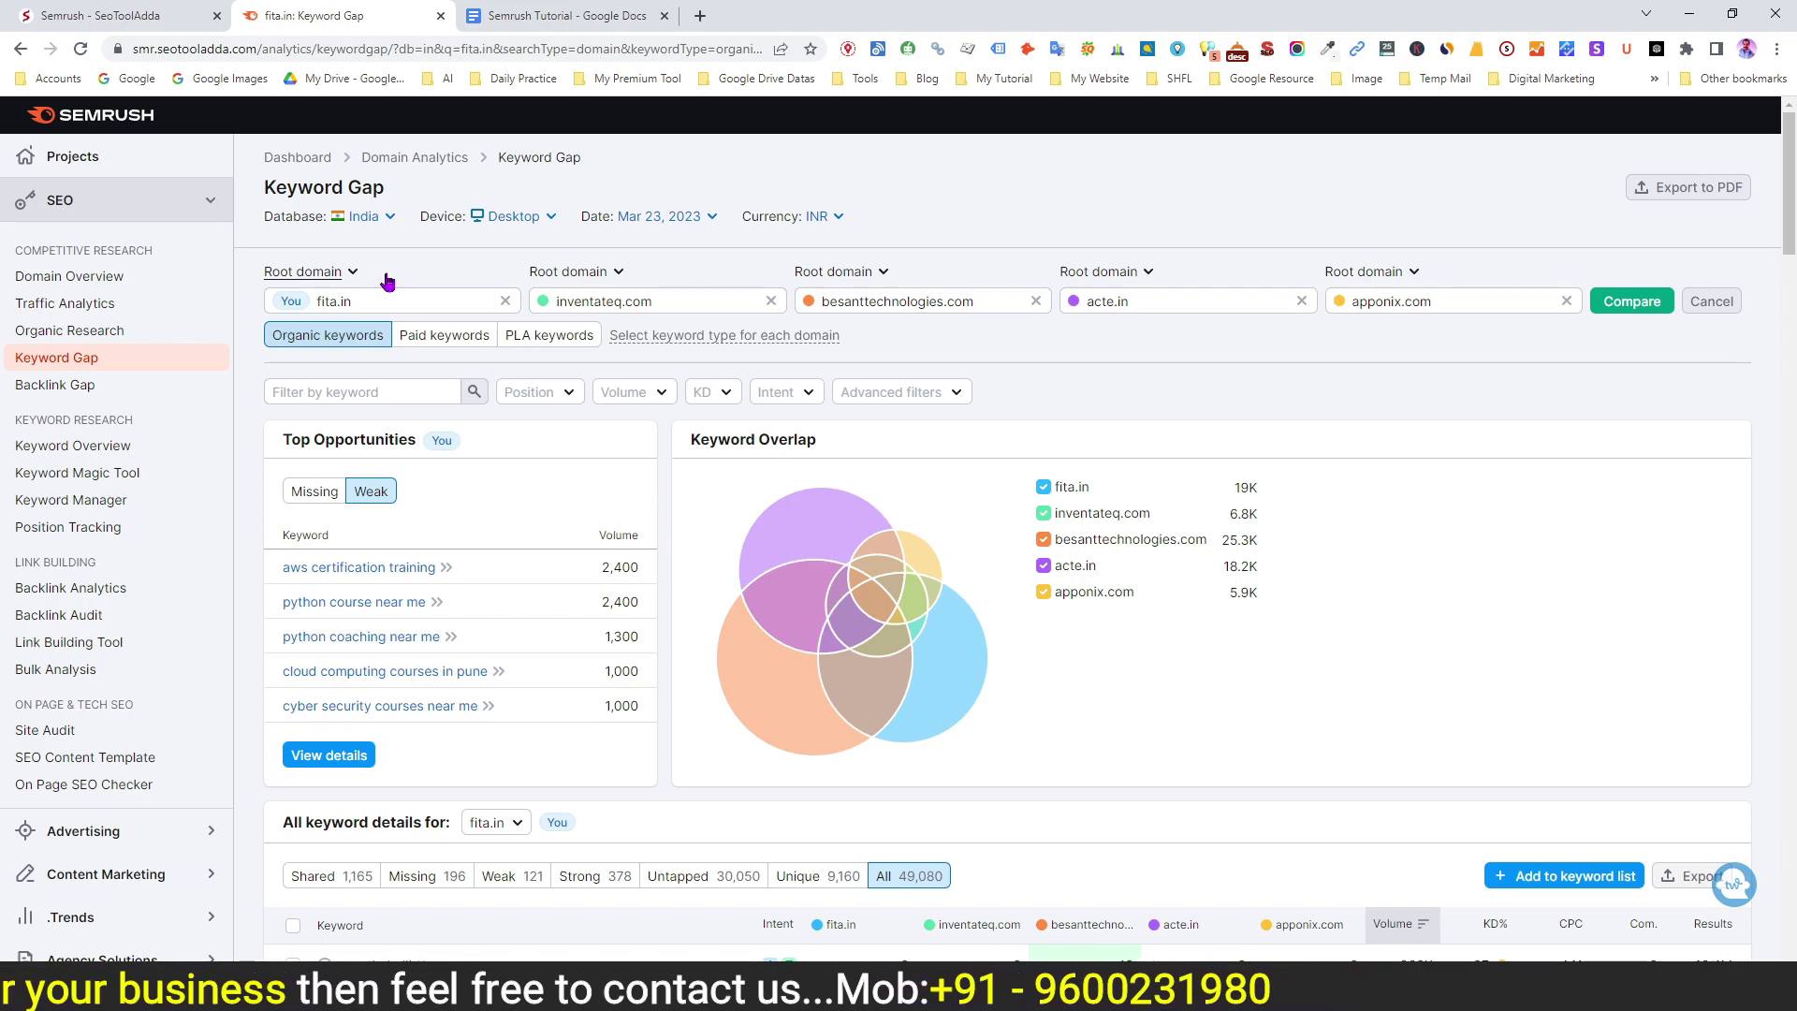
pyautogui.click(435, 346)
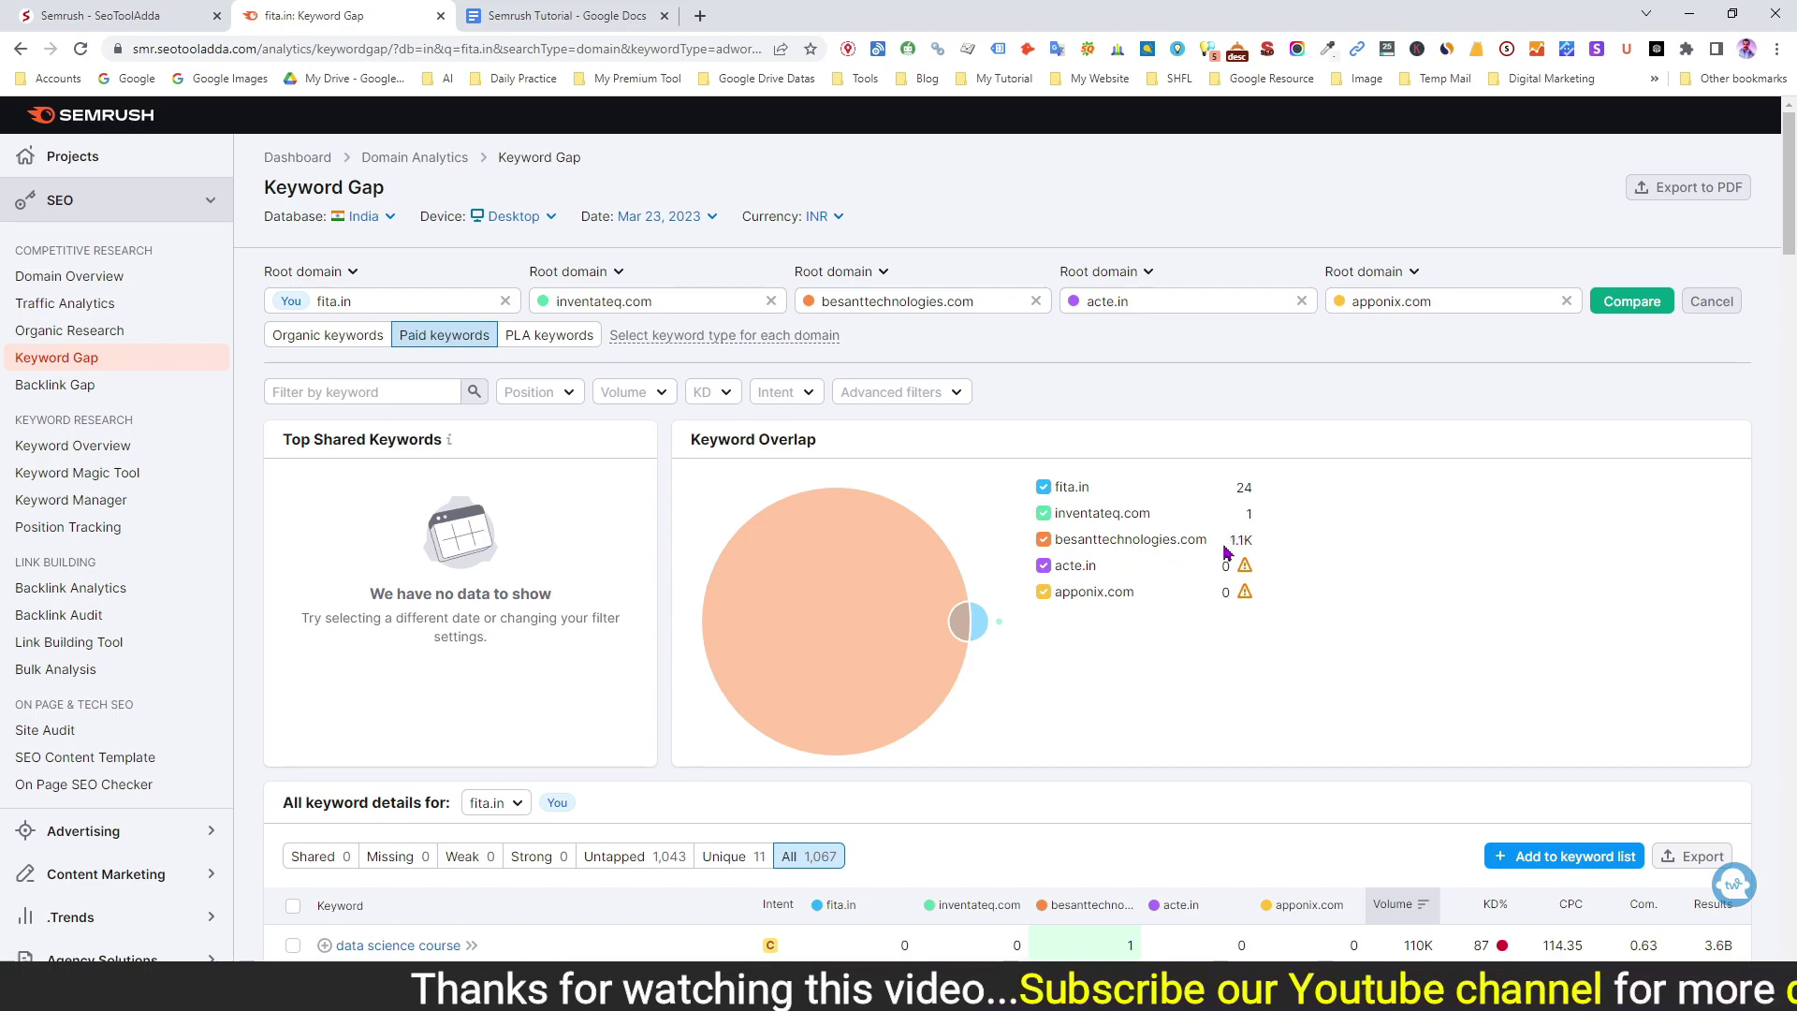
pyautogui.scroll(-3, 1224, 552)
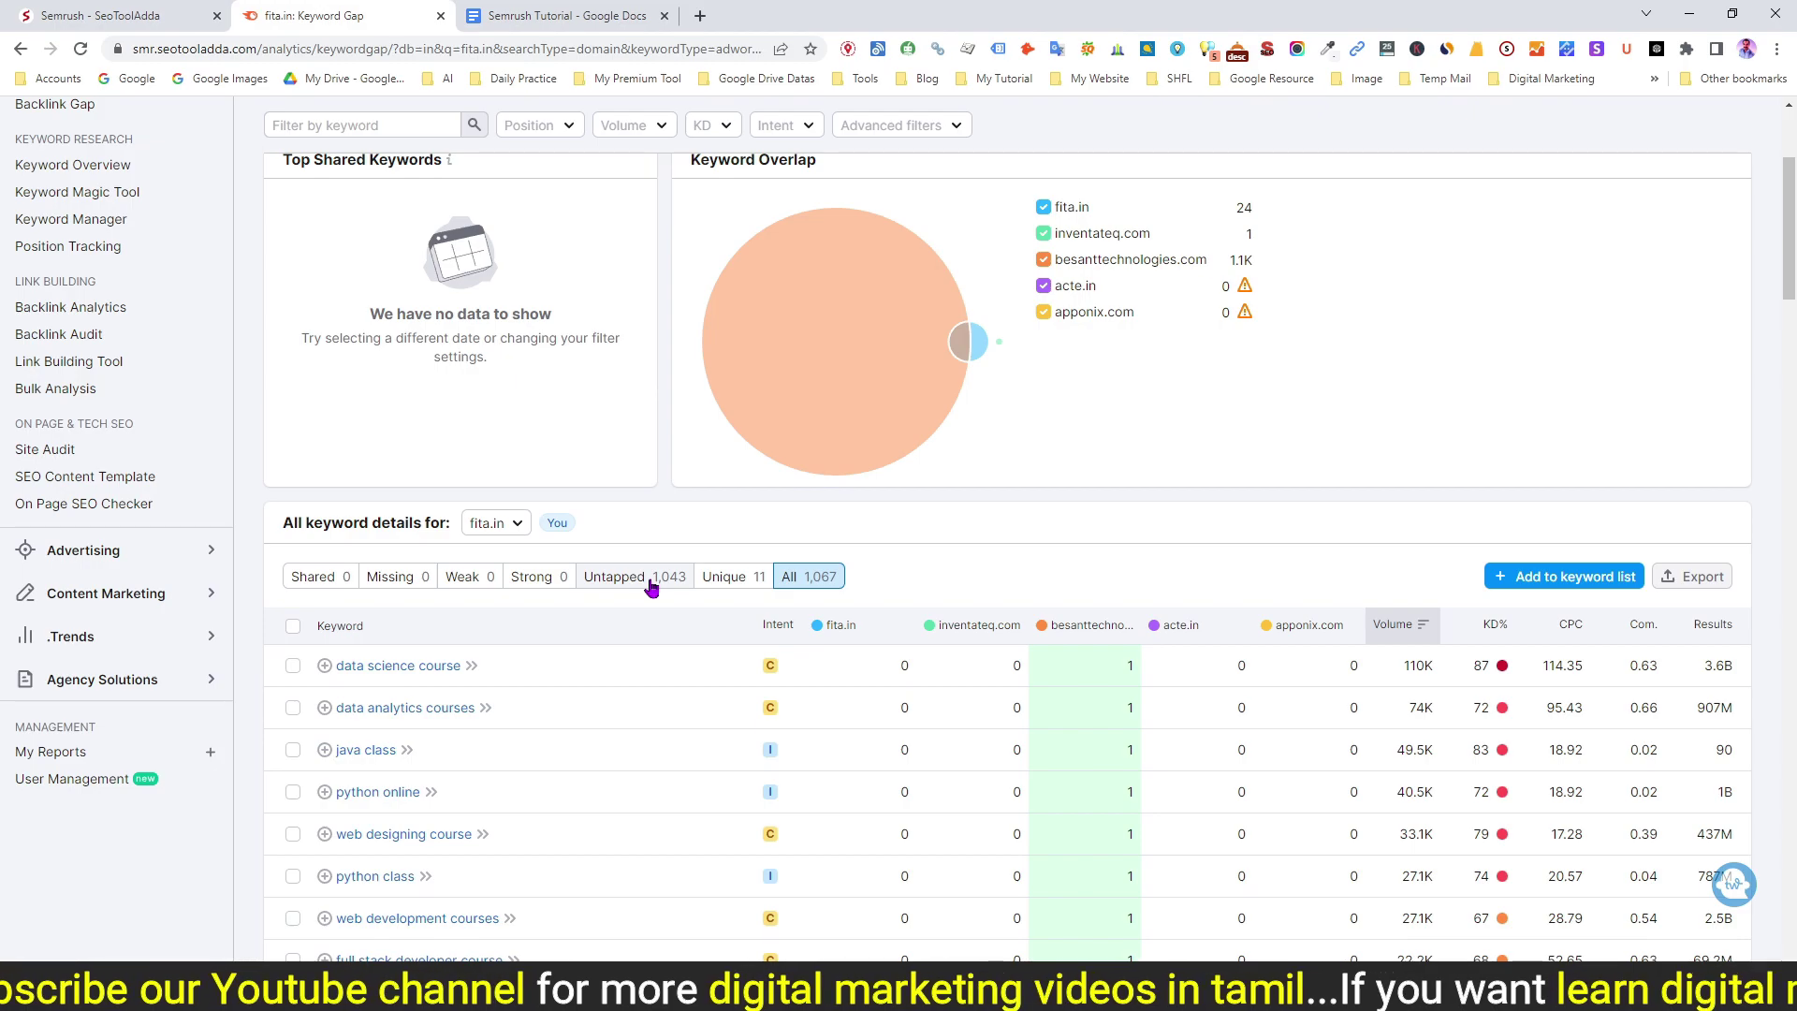
pyautogui.scroll(3, 997, 561)
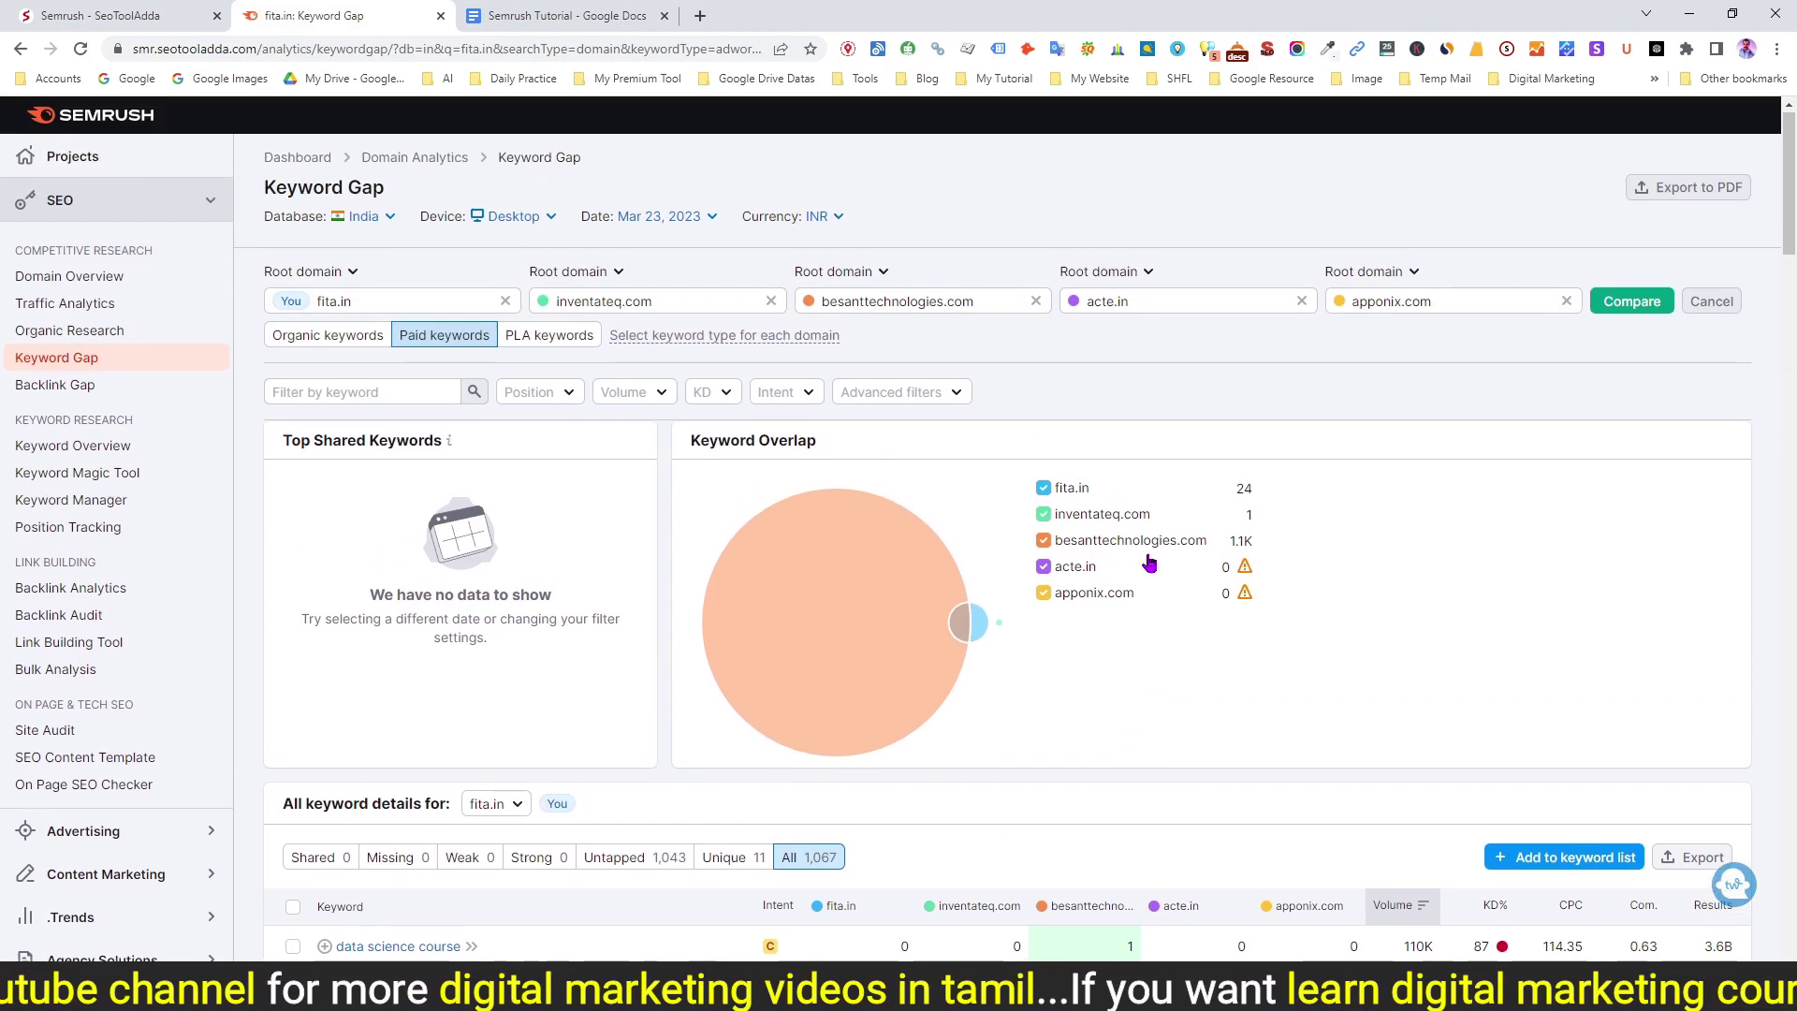